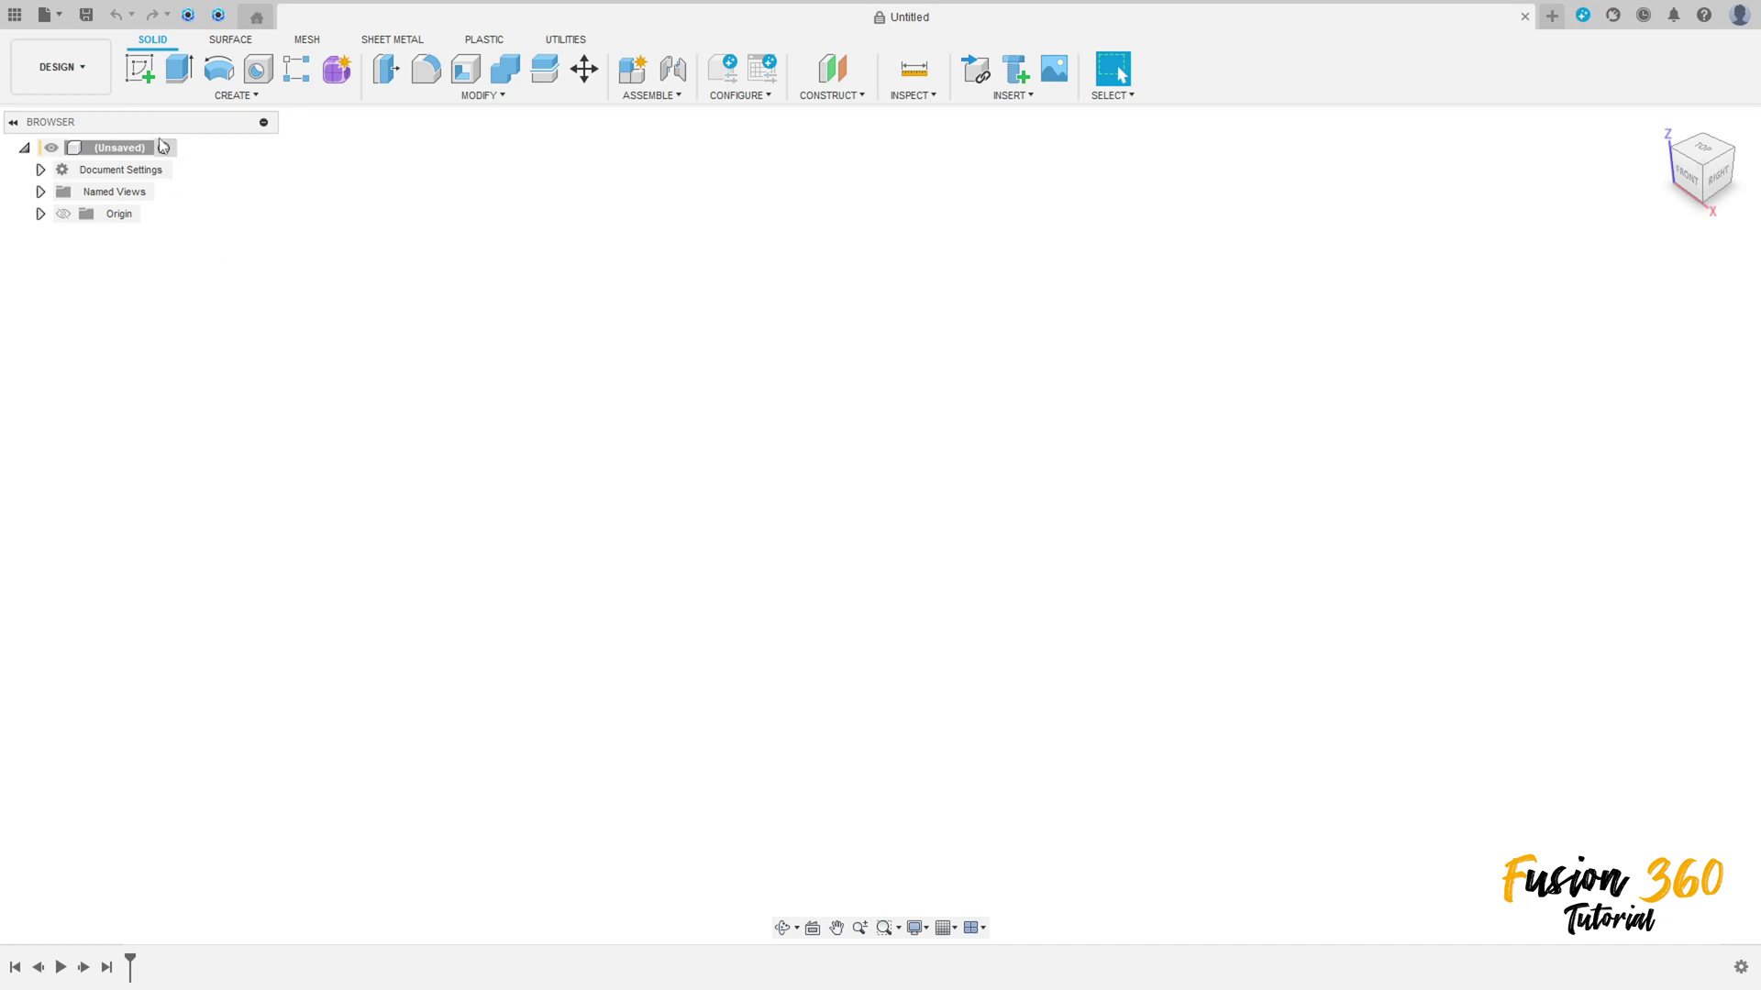
On the front plane, sketch a 32 mm vertical line from the origin plus a slanted line.
{"action": "left_click", "coordinate": [137, 72]}
{"action": "left_click", "coordinate": [915, 498]}
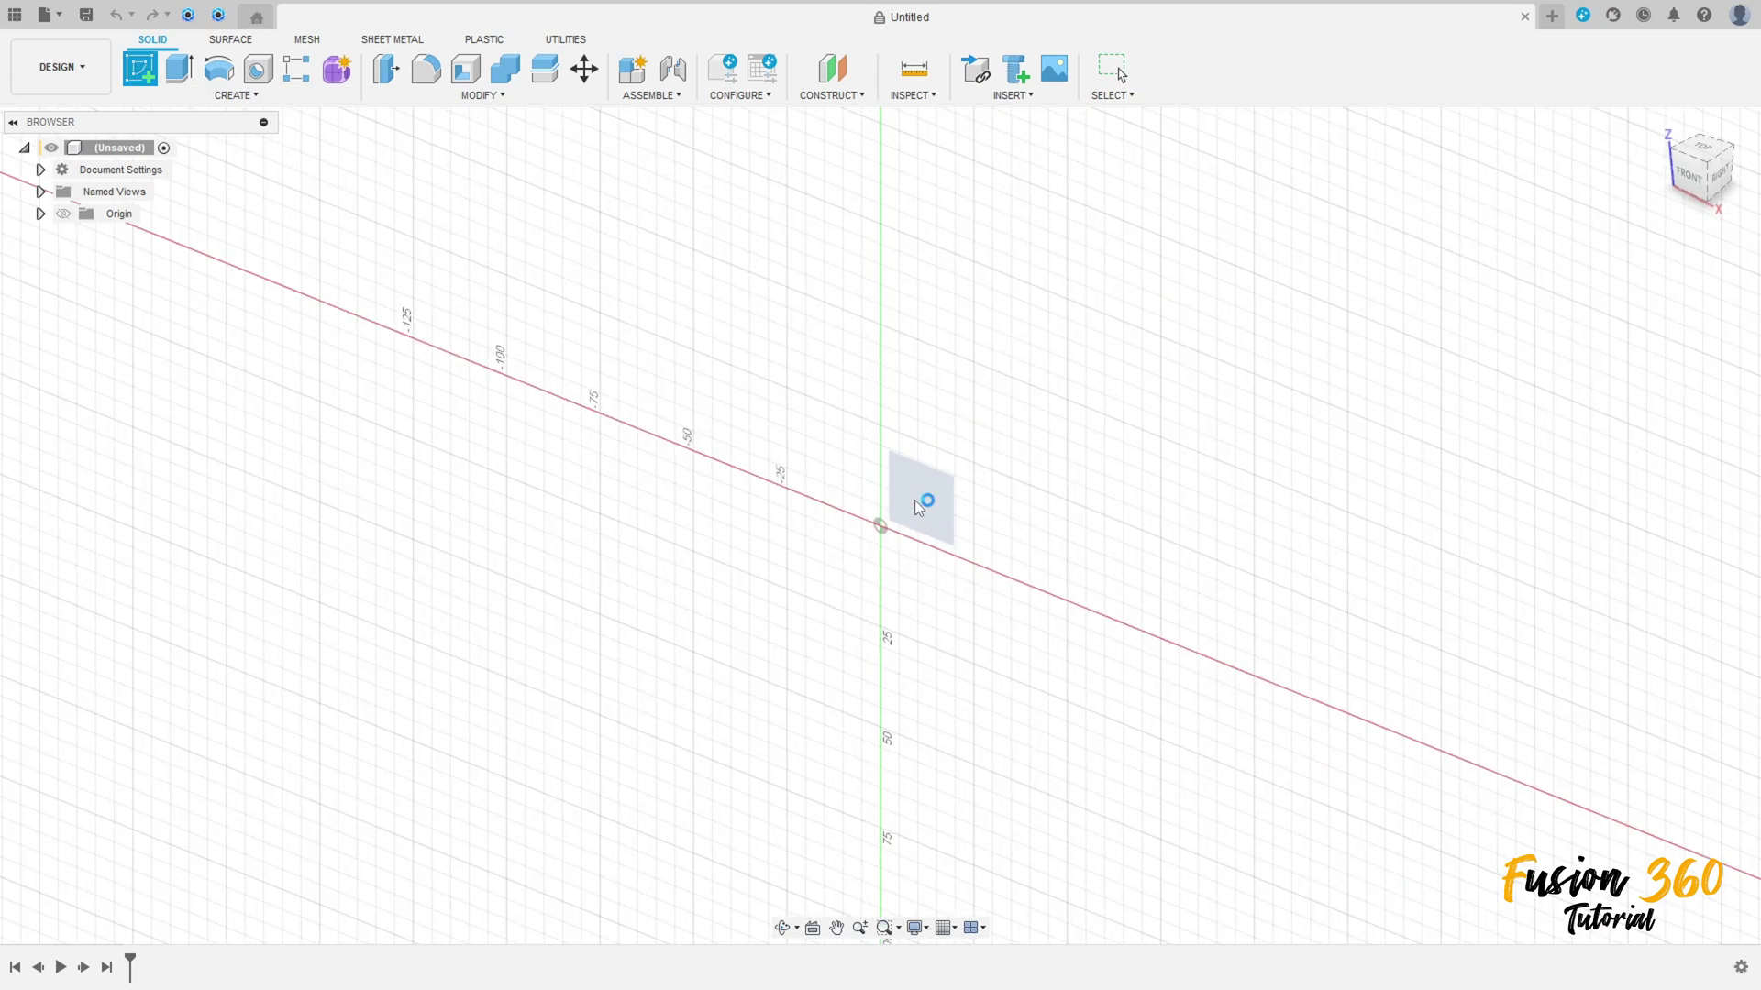
{"action": "left_click", "coordinate": [140, 70]}
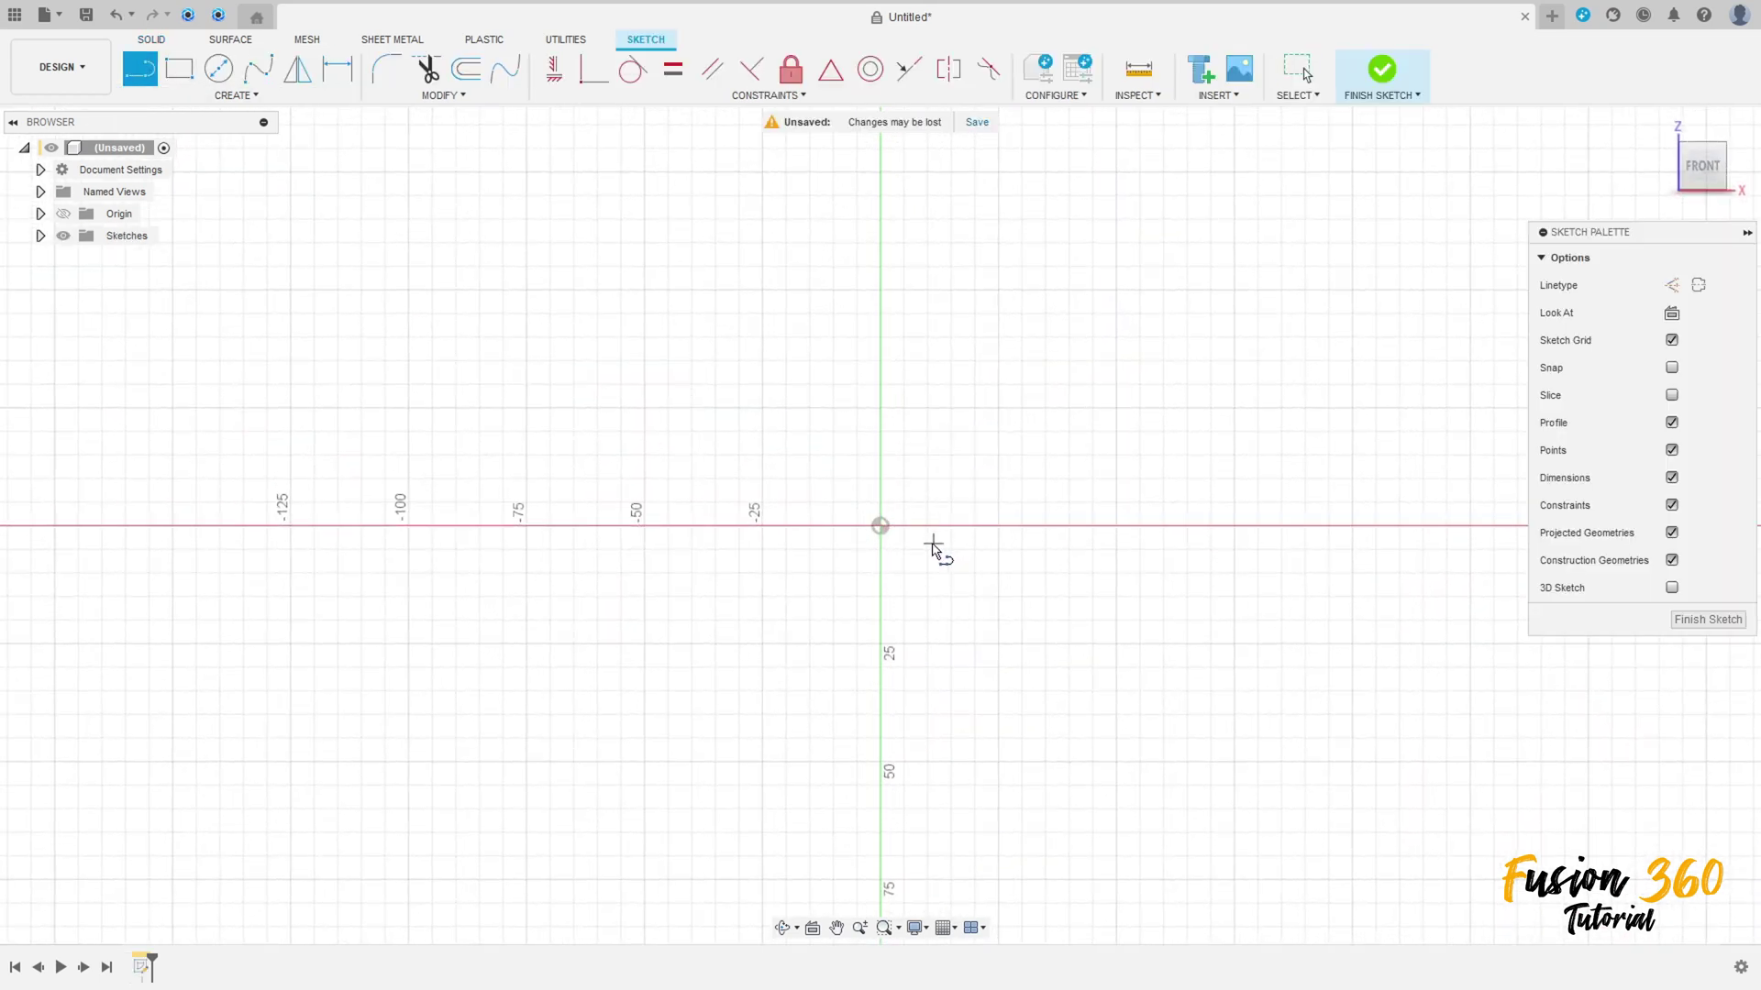
{"action": "left_click", "coordinate": [879, 525]}
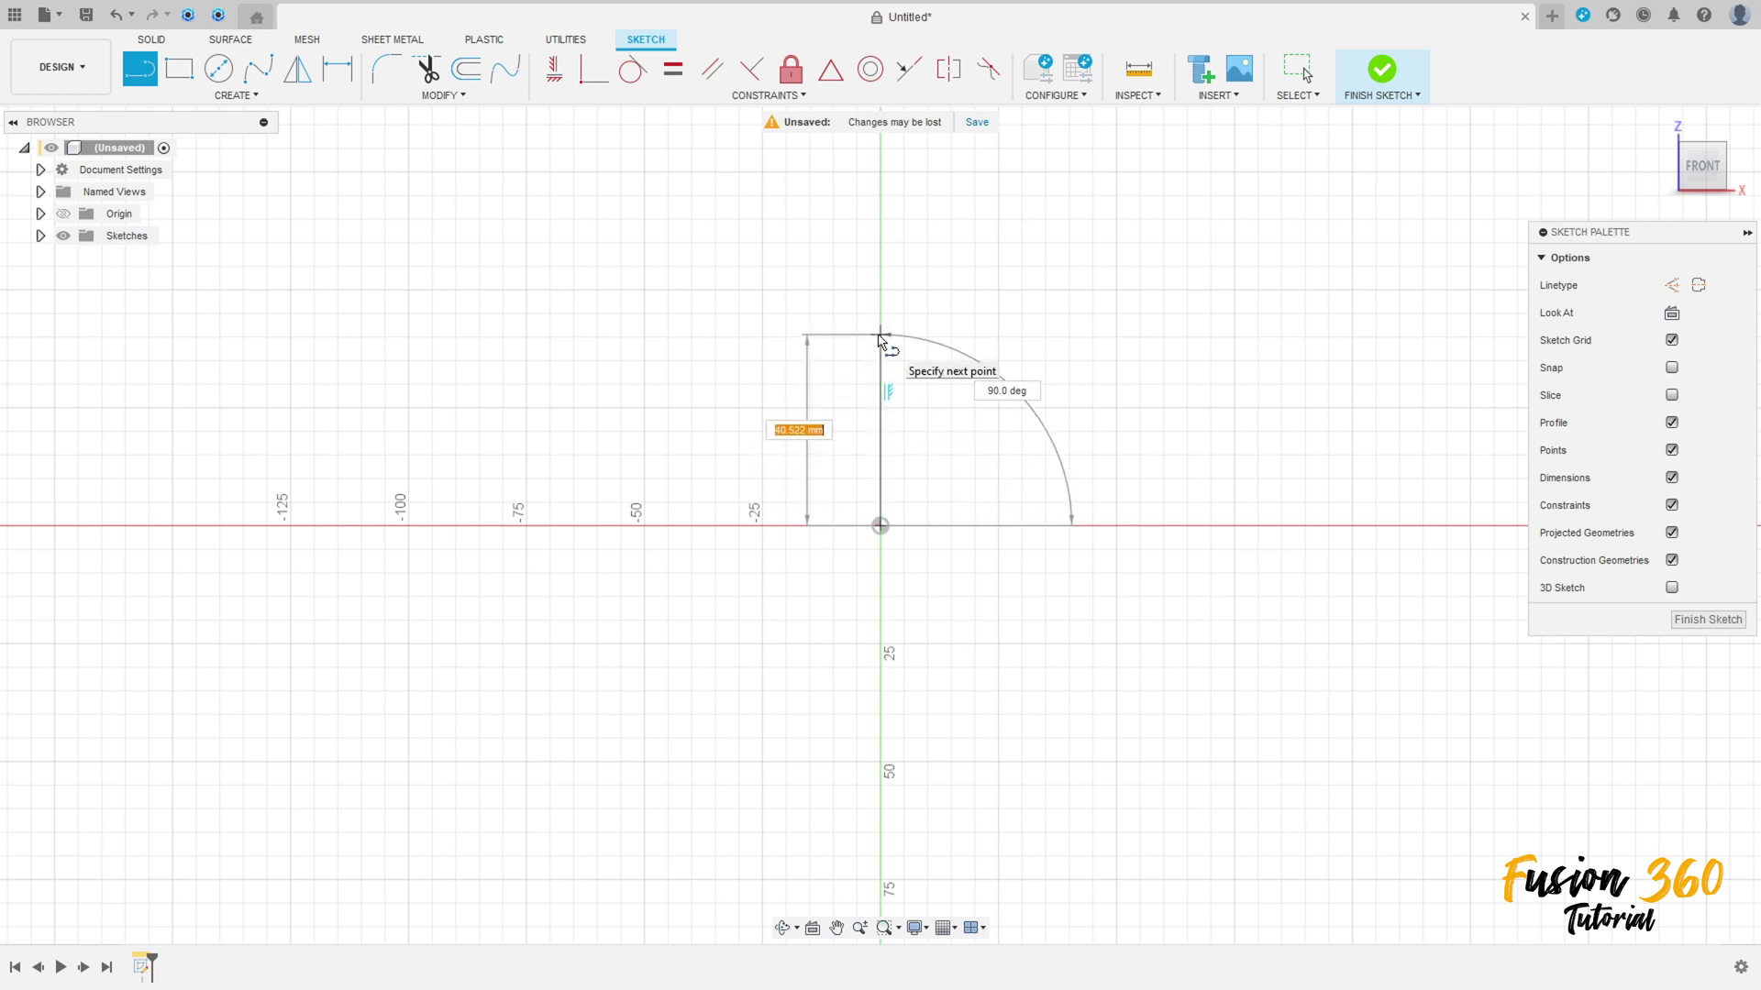
{"action": "key", "text": "Return"}
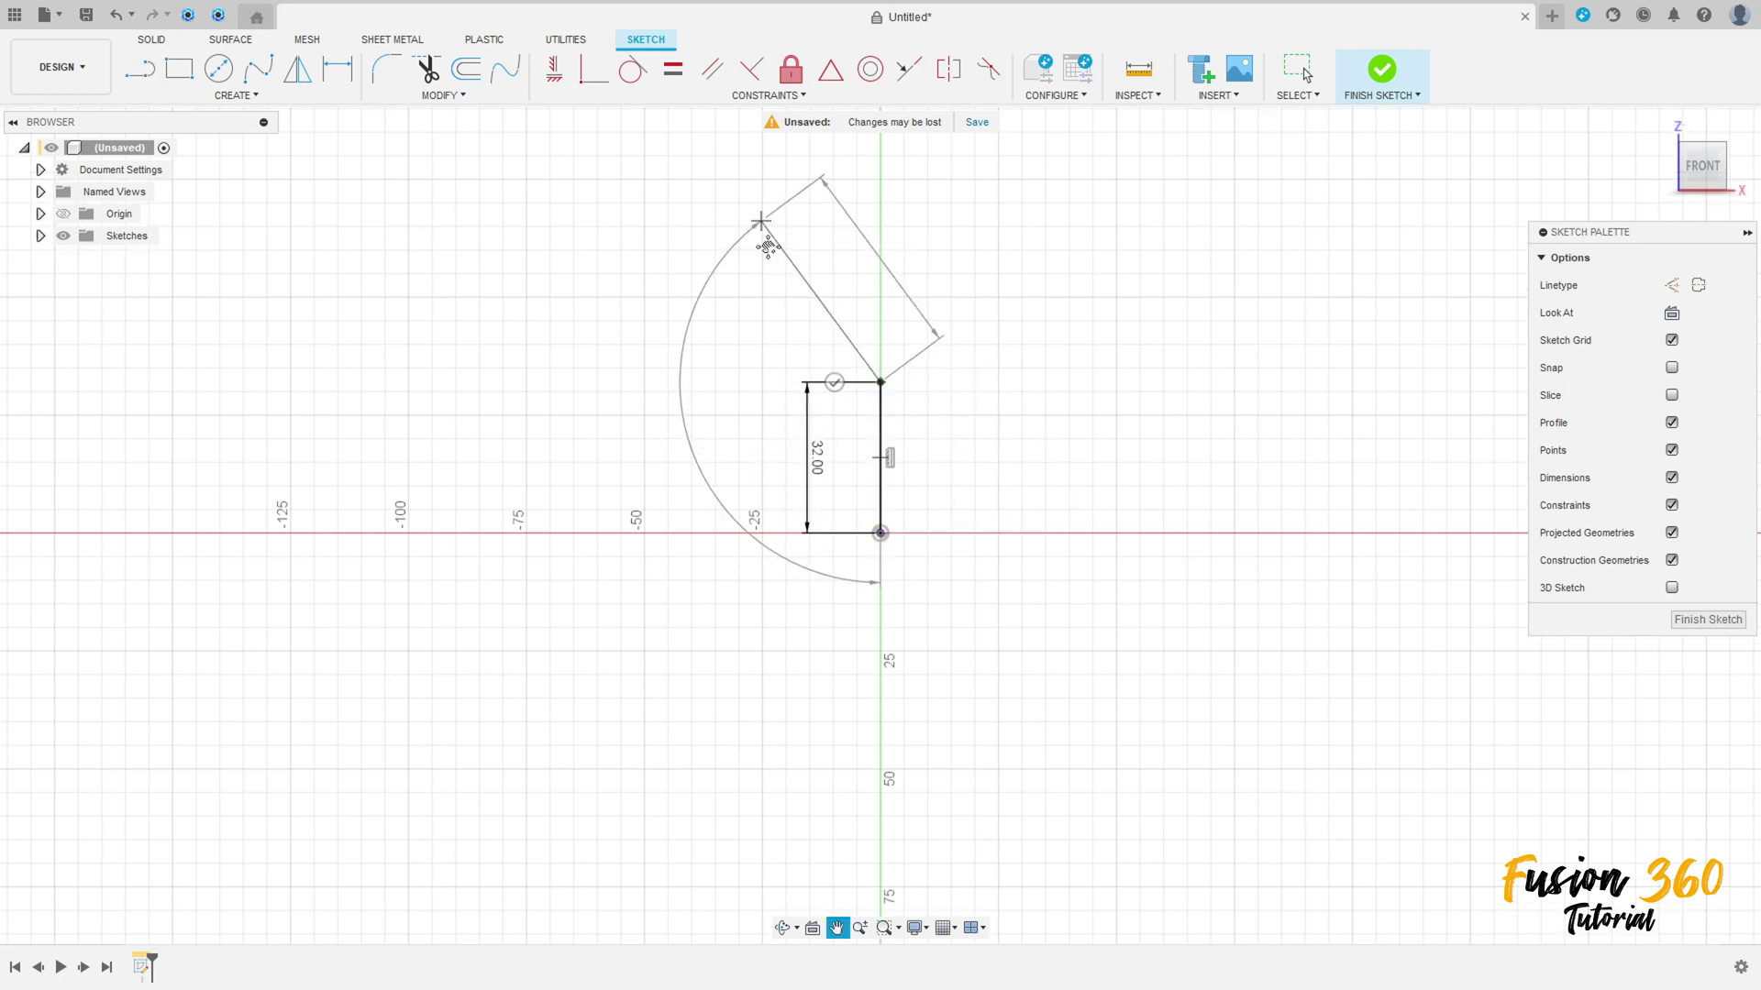
{"action": "middle_click_drag", "start_coordinate": [738, 165], "coordinate": [852, 425]}
{"action": "left_click", "coordinate": [850, 417]}
{"action": "key", "text": "Escape"}
Dimension the slanted line's top end 62 mm above and 20 mm across from the origin.
{"action": "key", "text": "d"}
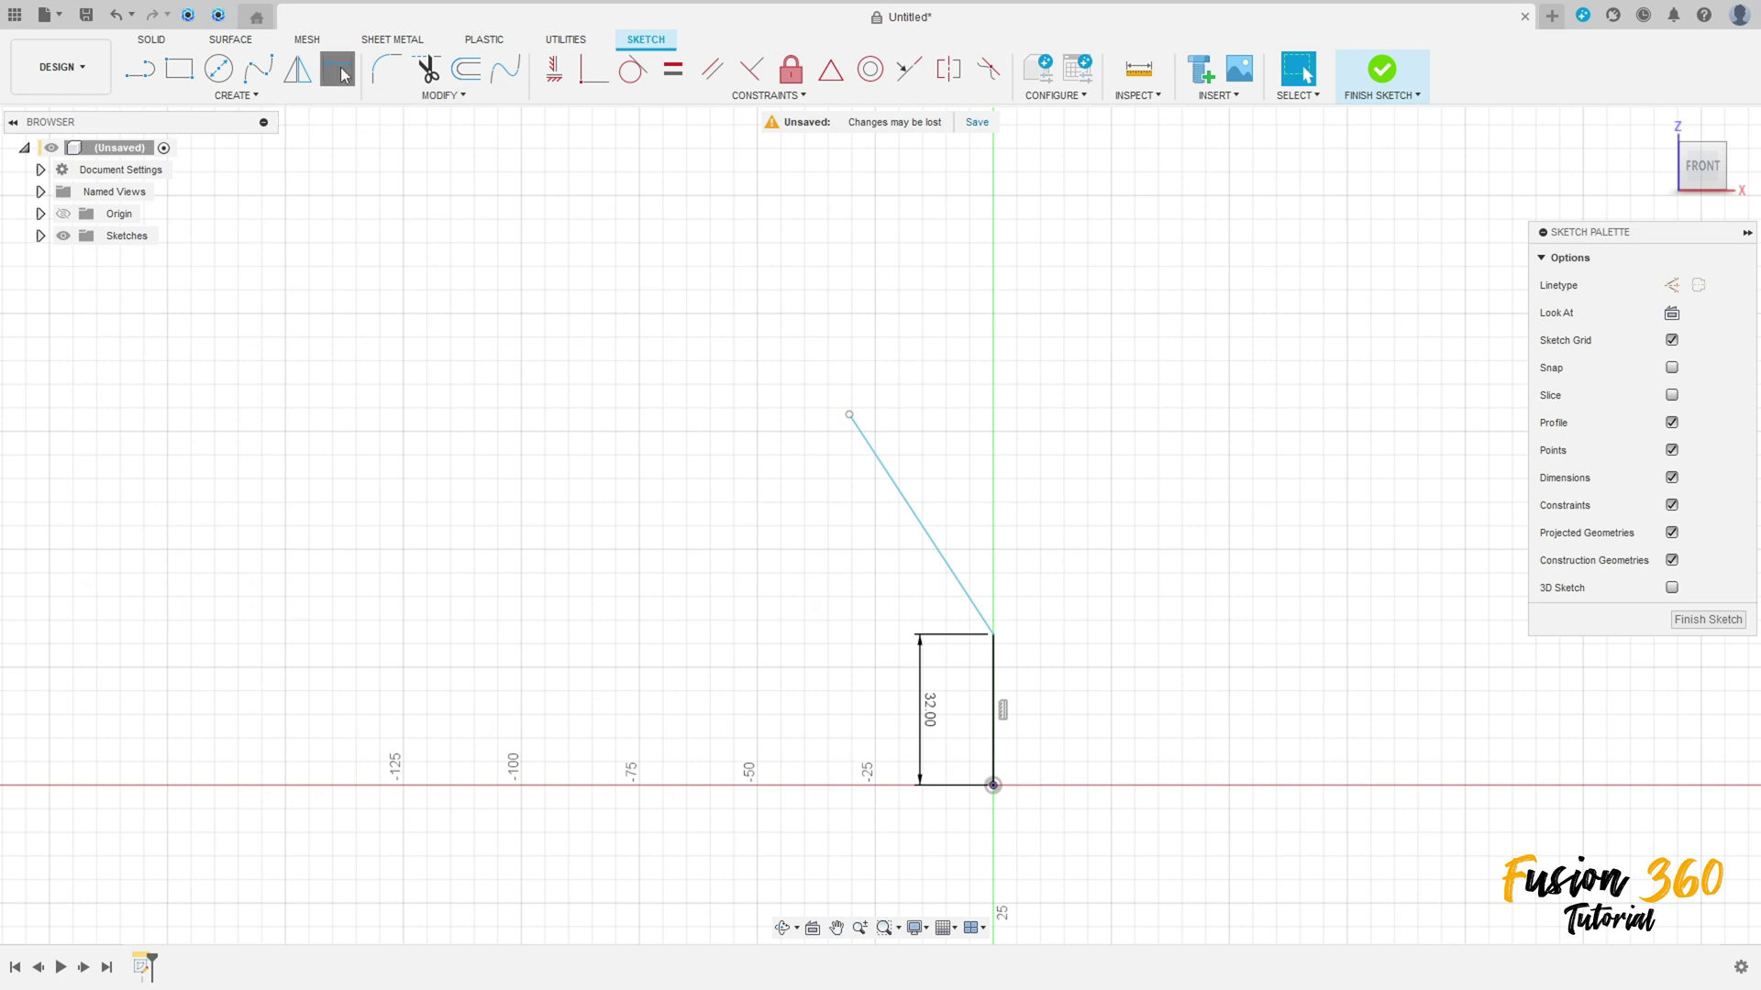
{"action": "left_click", "coordinate": [850, 414]}
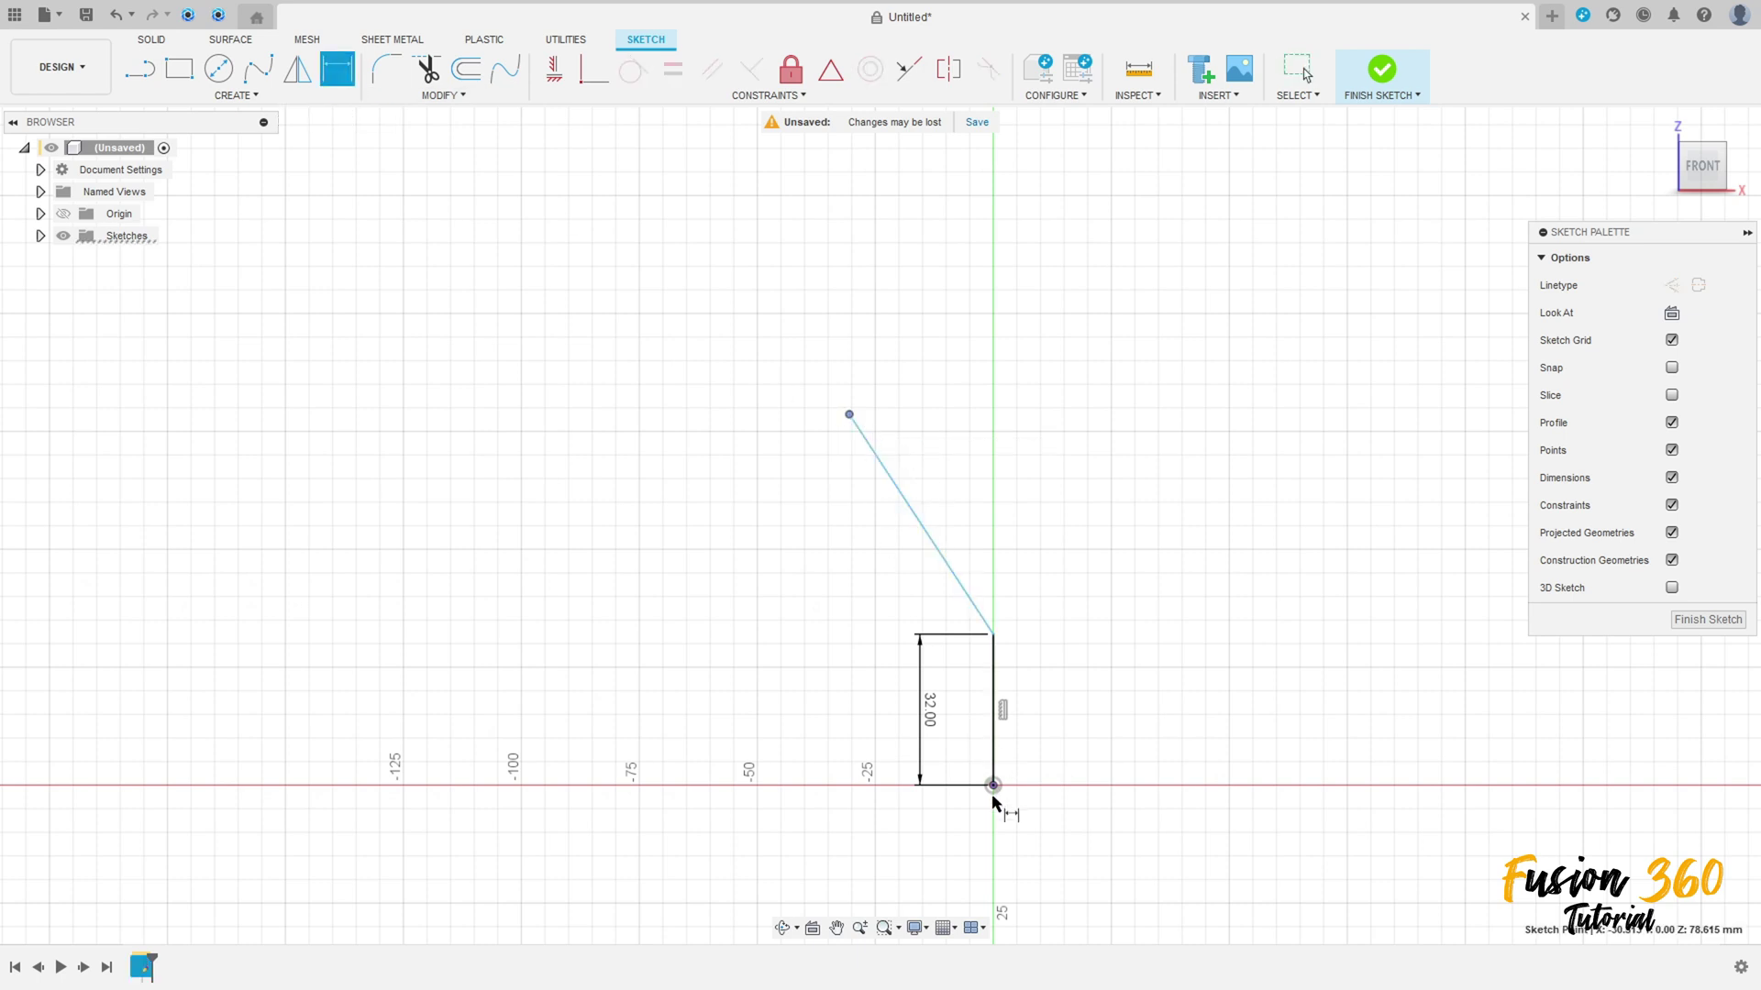
{"action": "left_click", "coordinate": [993, 796]}
{"action": "left_click", "coordinate": [724, 609]}
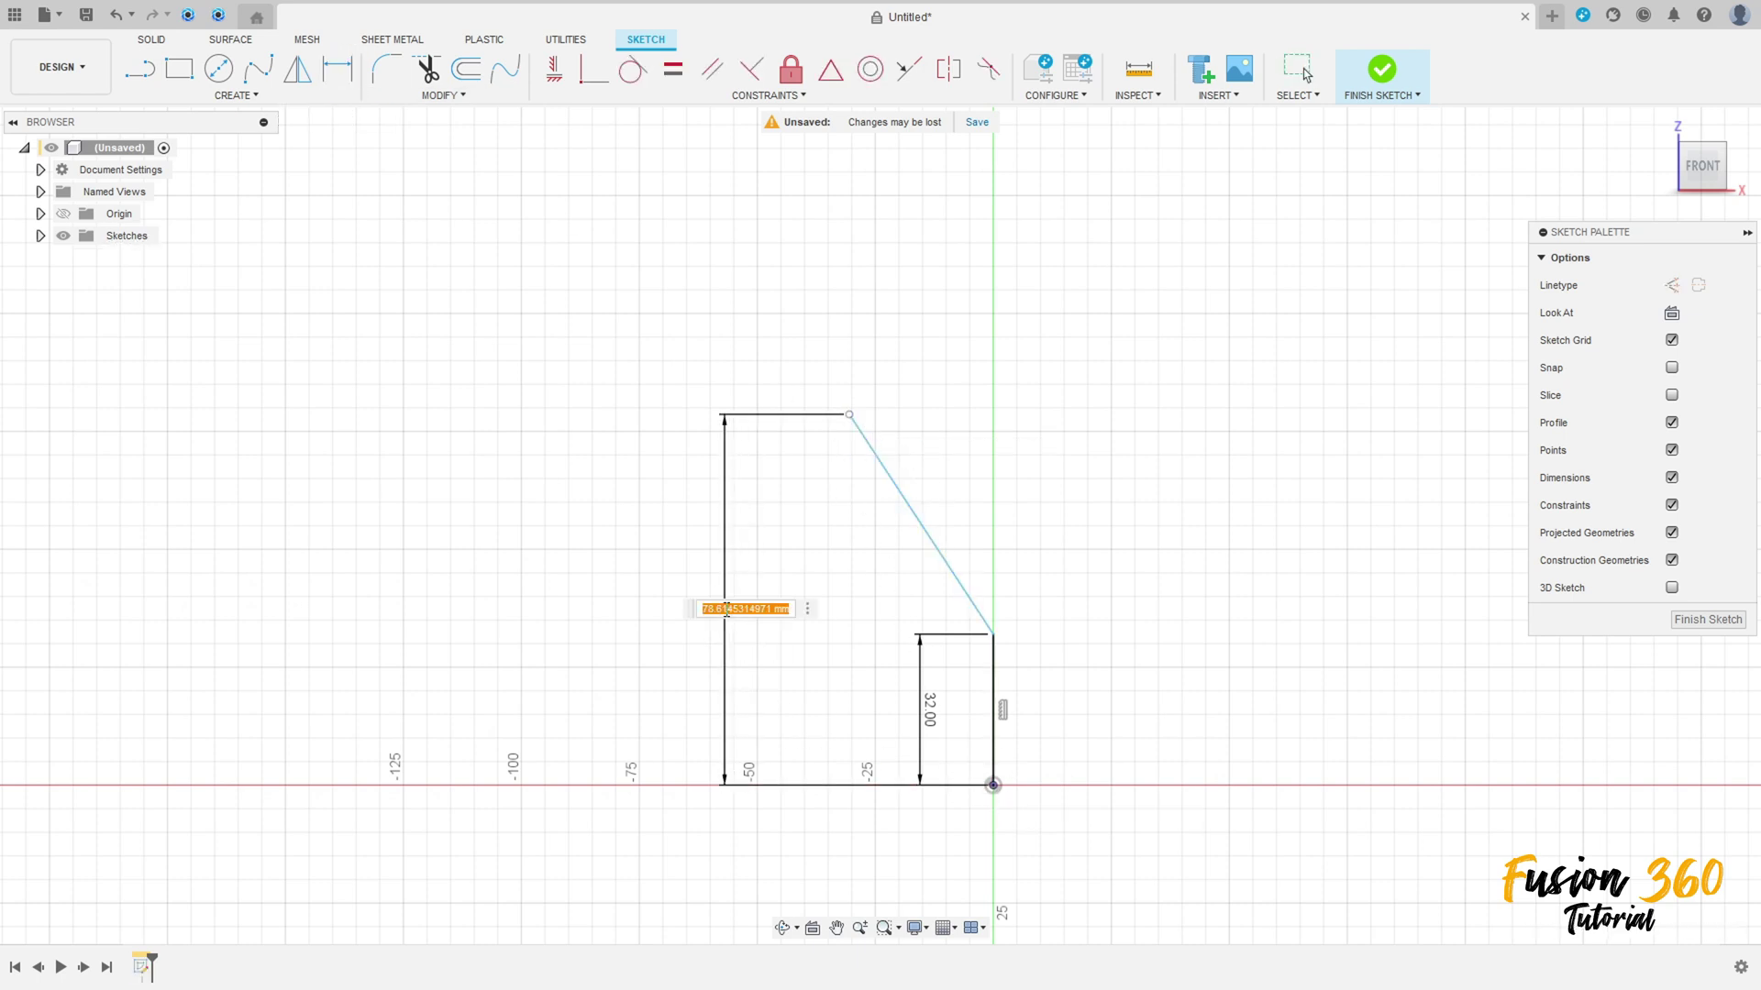
{"action": "key", "text": "Return"}
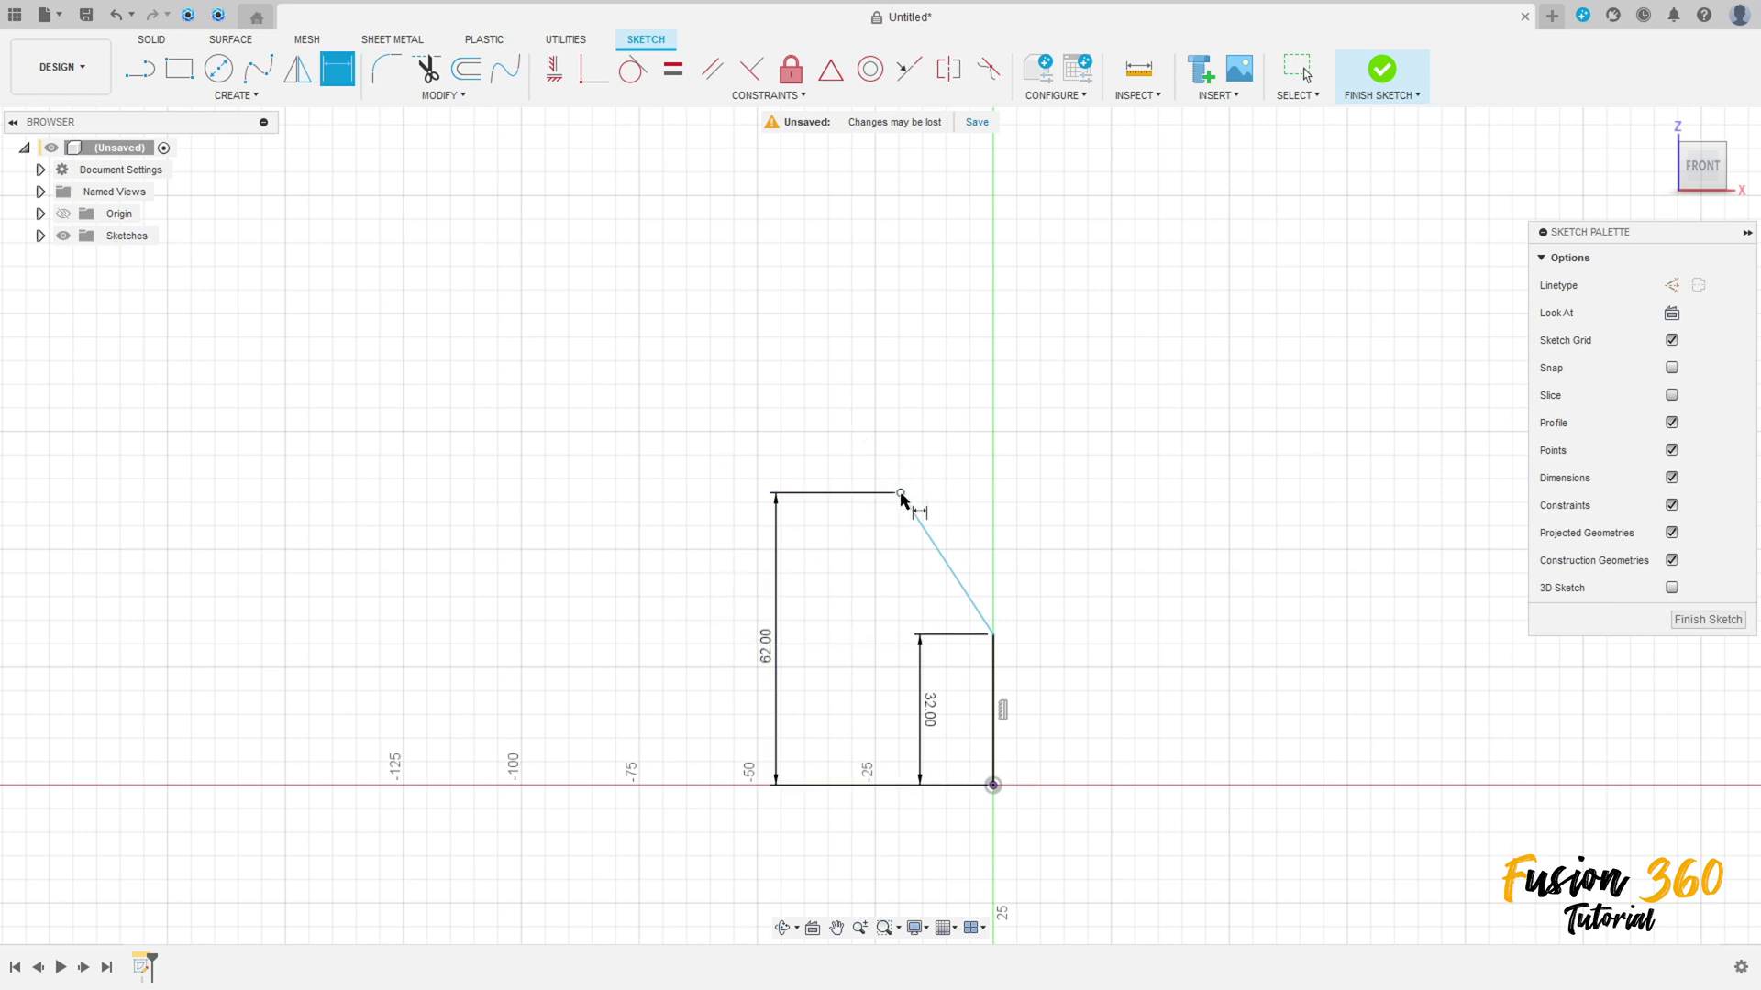
{"action": "left_click", "coordinate": [994, 787]}
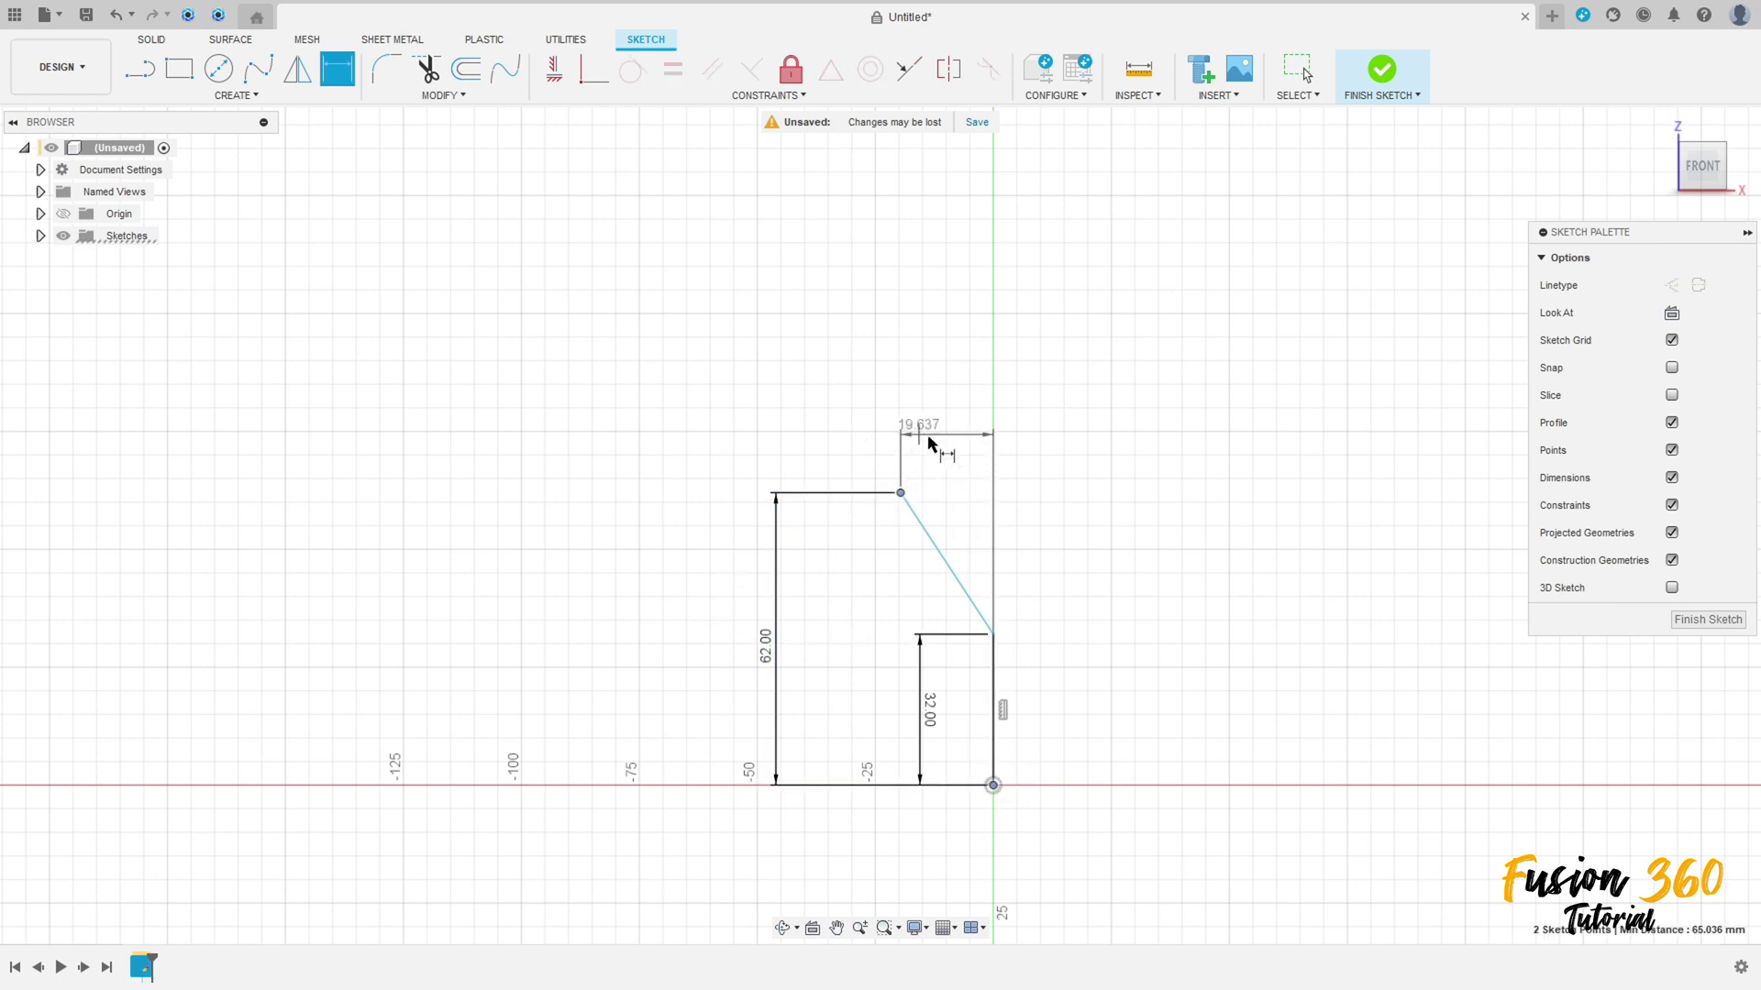
{"action": "left_click", "coordinate": [954, 440]}
{"action": "type", "text": "20"}
{"action": "key", "text": "Return"}
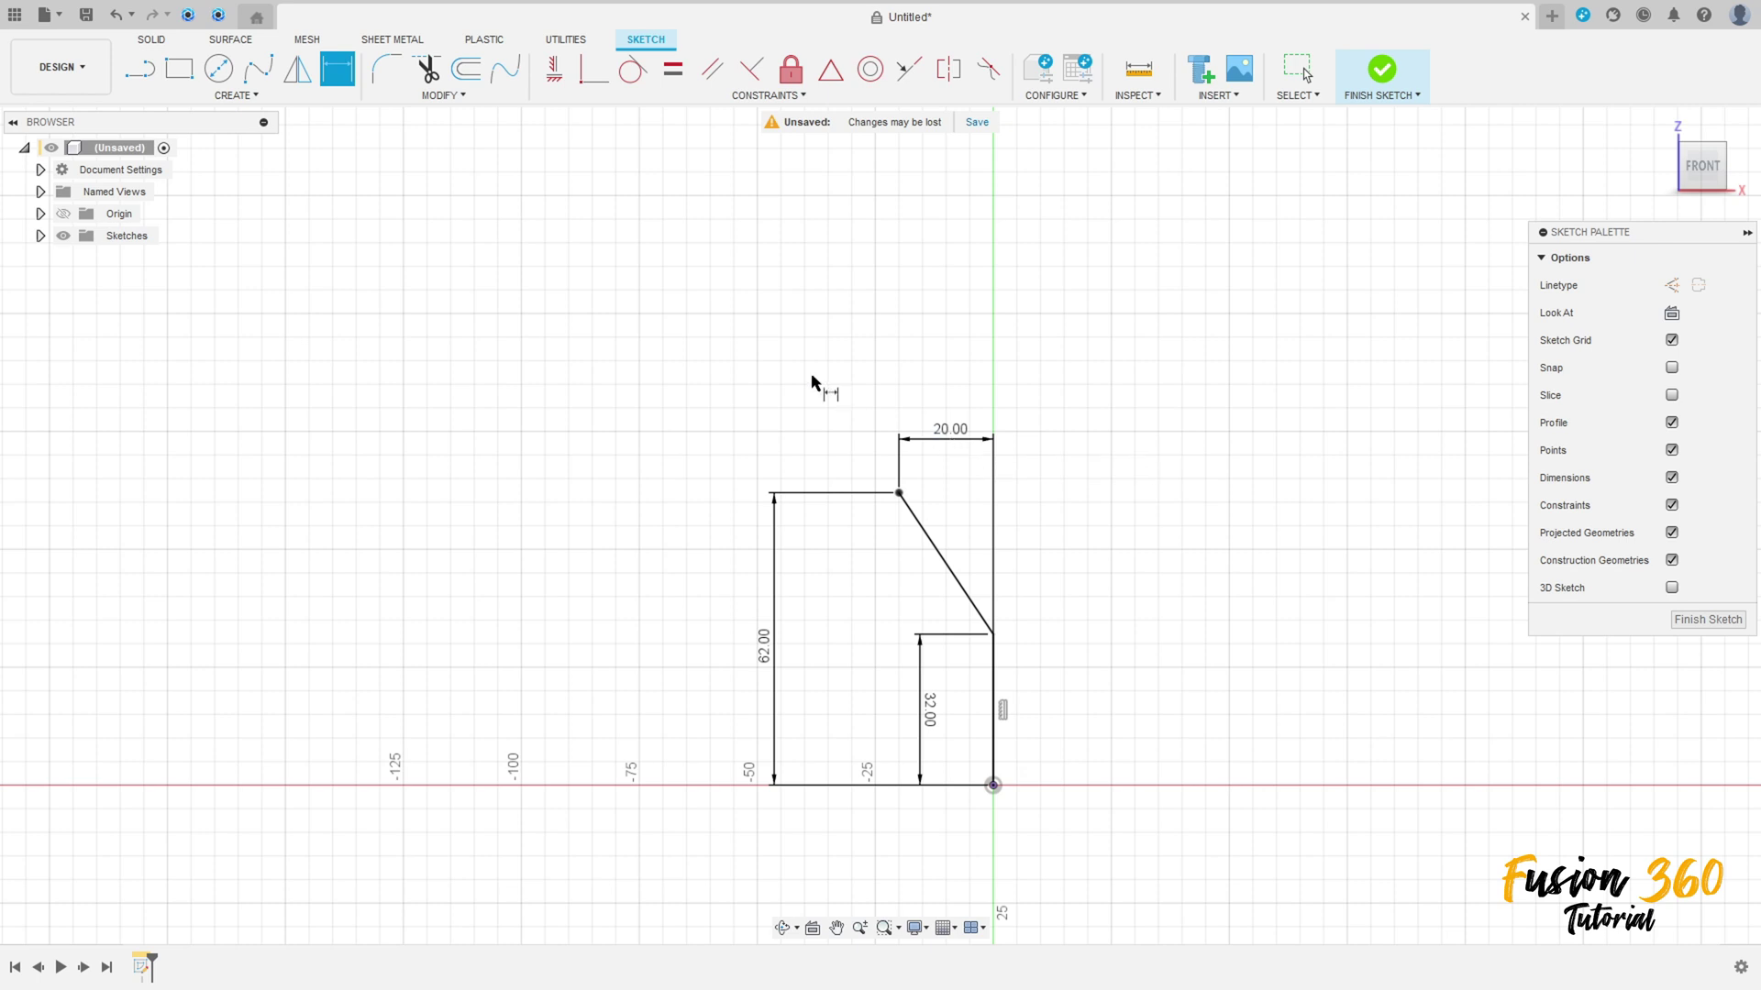
{"action": "key", "text": "Escape"}
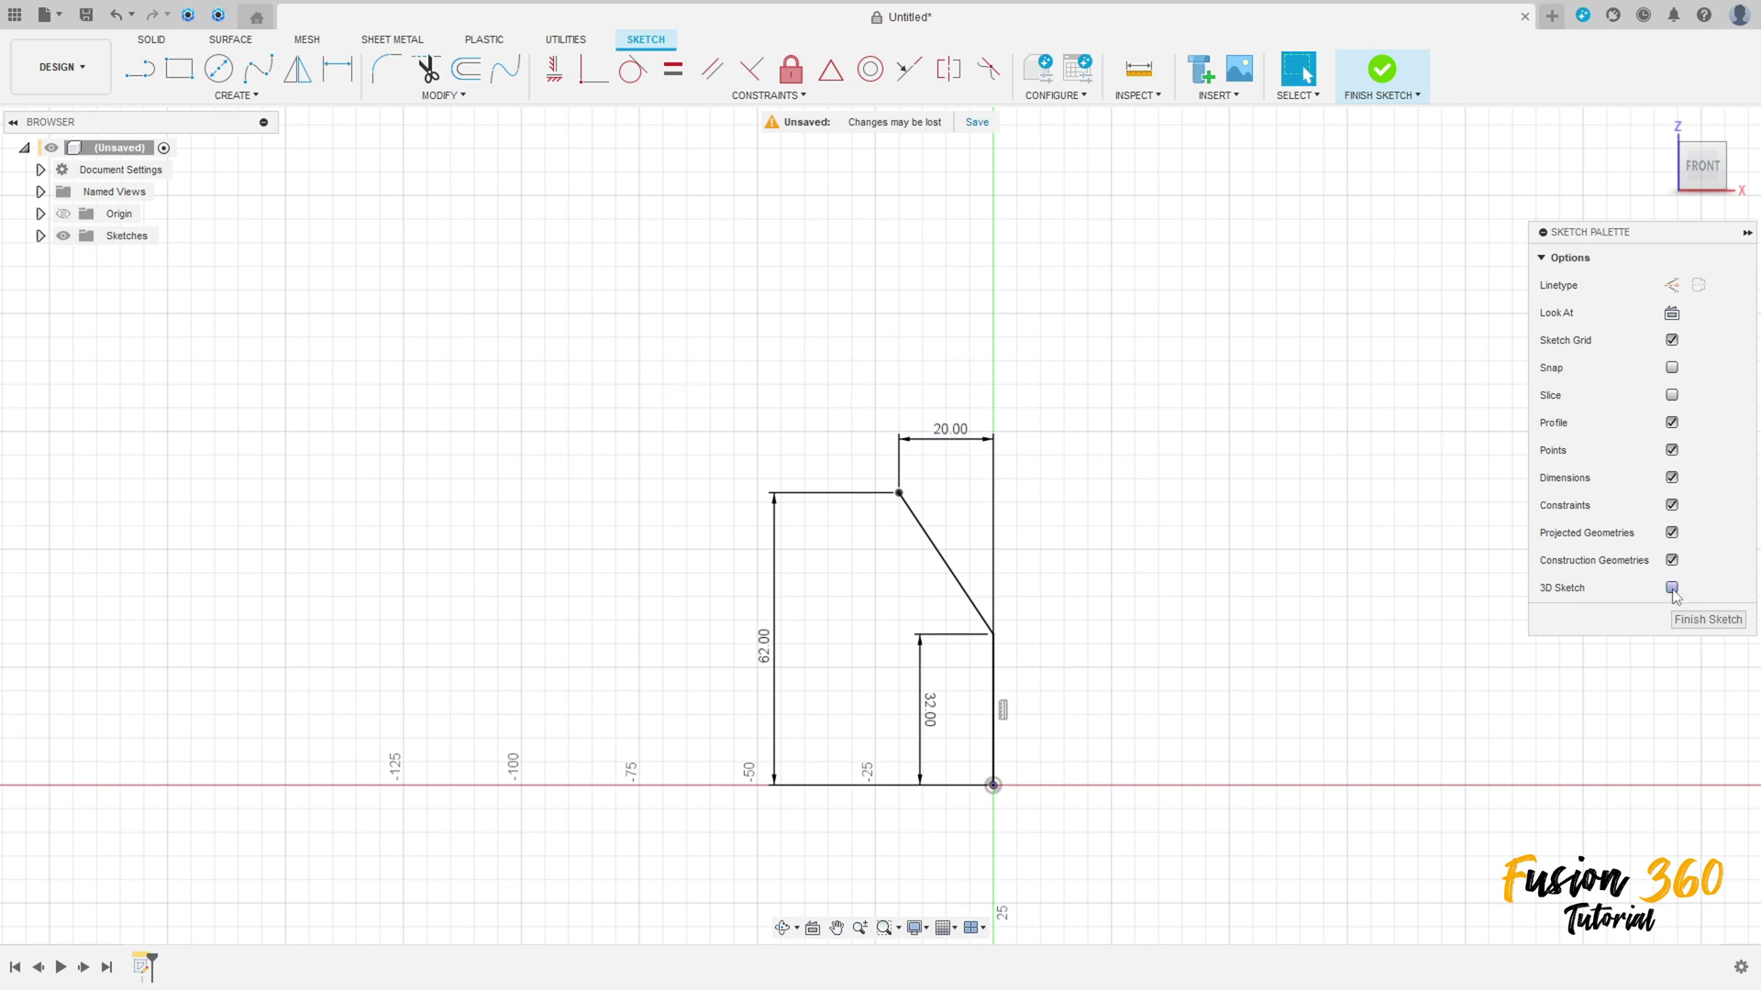
Draw a 30 mm line out of the front plane from the slanted line's top, then disable 3D Sketch.
{"action": "key", "text": "l"}
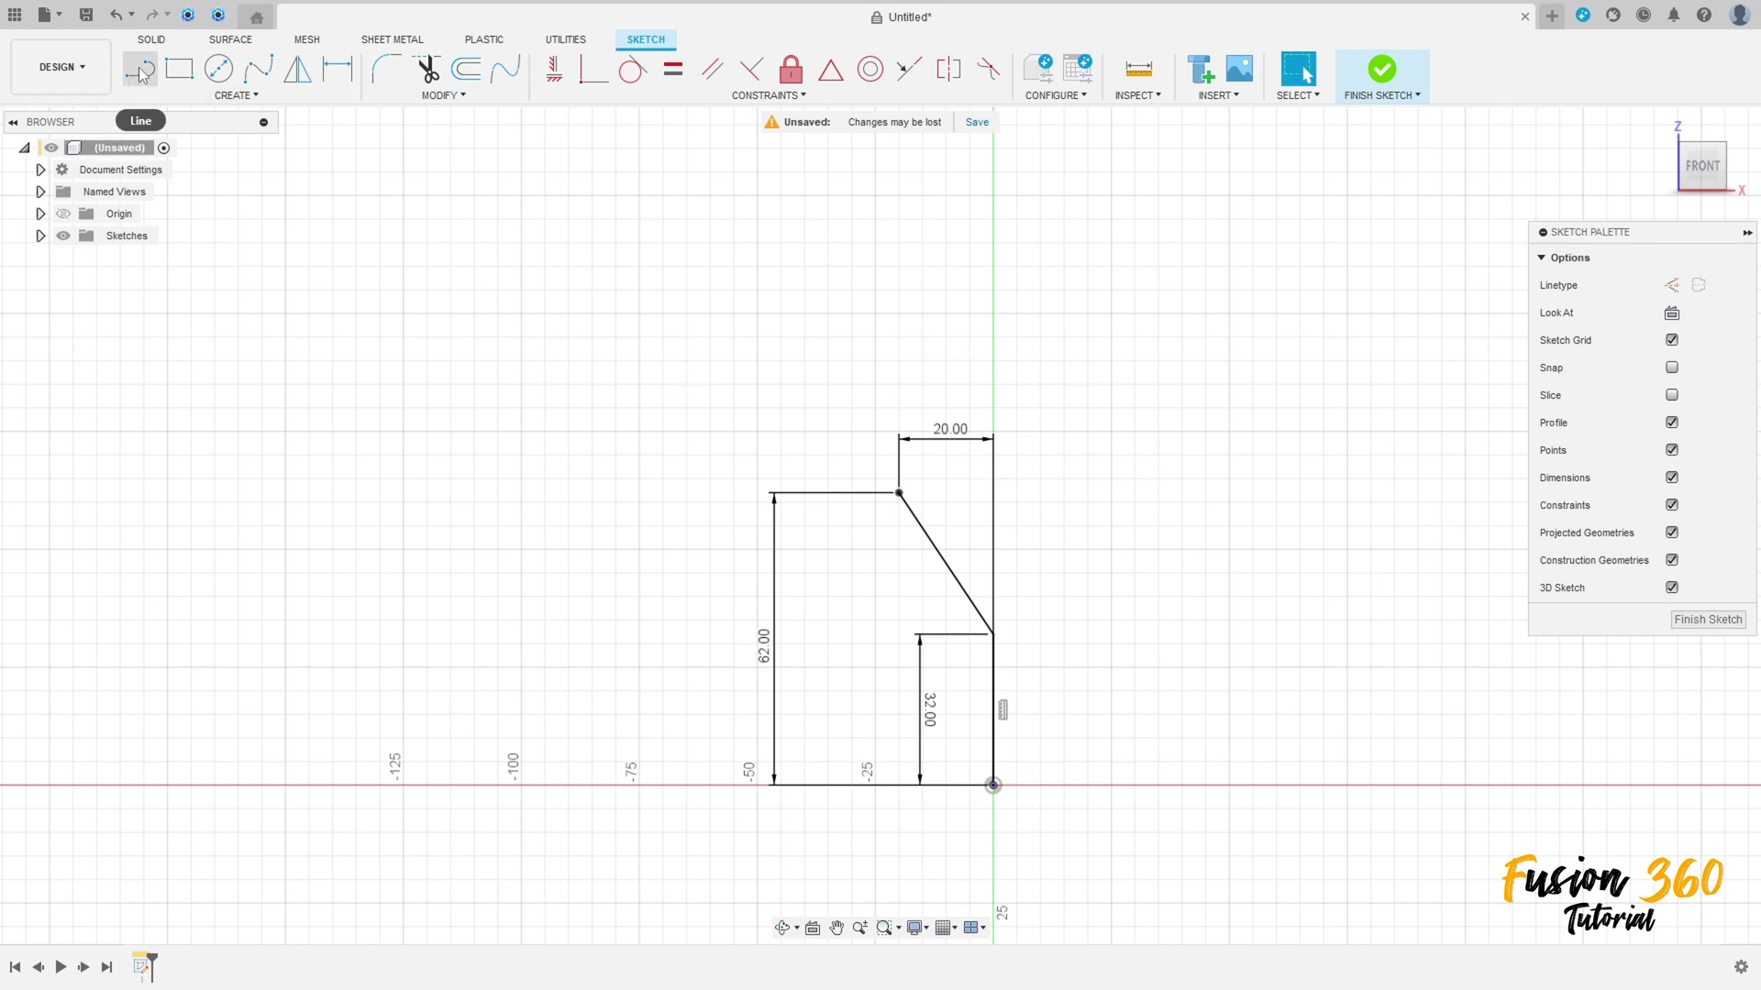
{"action": "left_click", "coordinate": [898, 495]}
{"action": "mouse_move", "coordinate": [917, 541]}
{"action": "middle_mouse_down", "text": "shift"}
{"action": "mouse_move", "coordinate": [876, 619]}
{"action": "mouse_move", "coordinate": [935, 550]}
{"action": "middle_mouse_up", "text": "shift"}
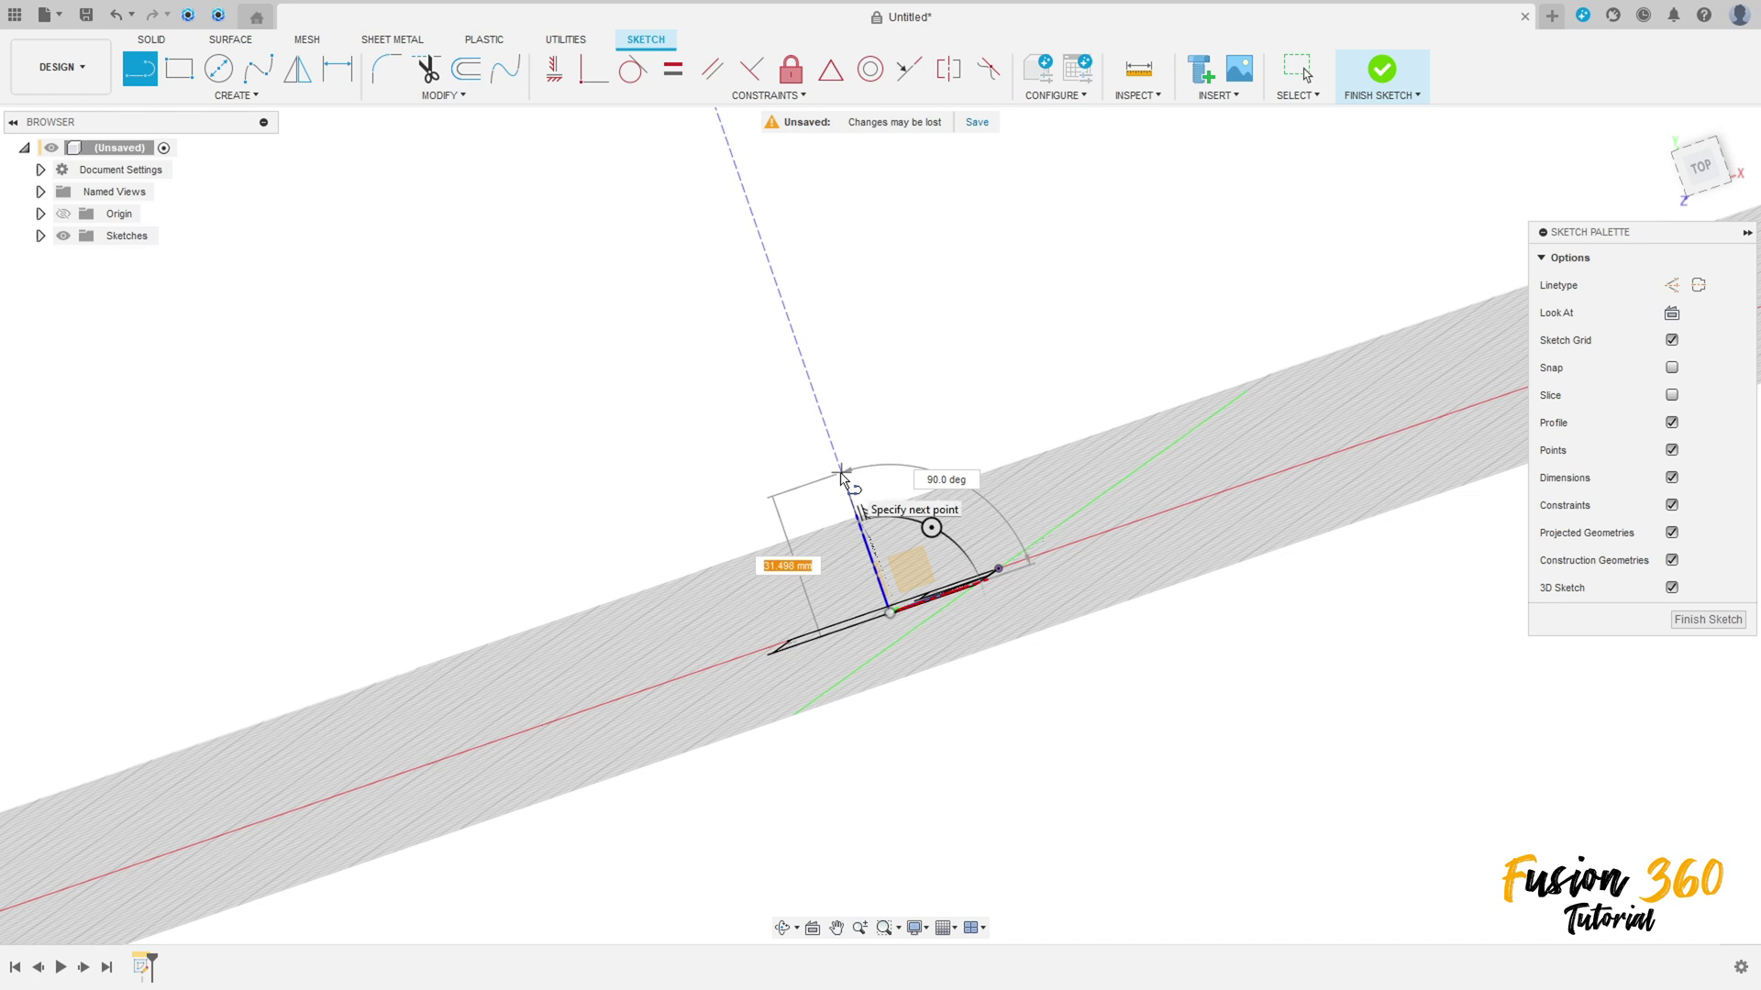
{"action": "type", "text": "30"}
{"action": "key", "text": "Return"}
{"action": "key", "text": "Escape"}
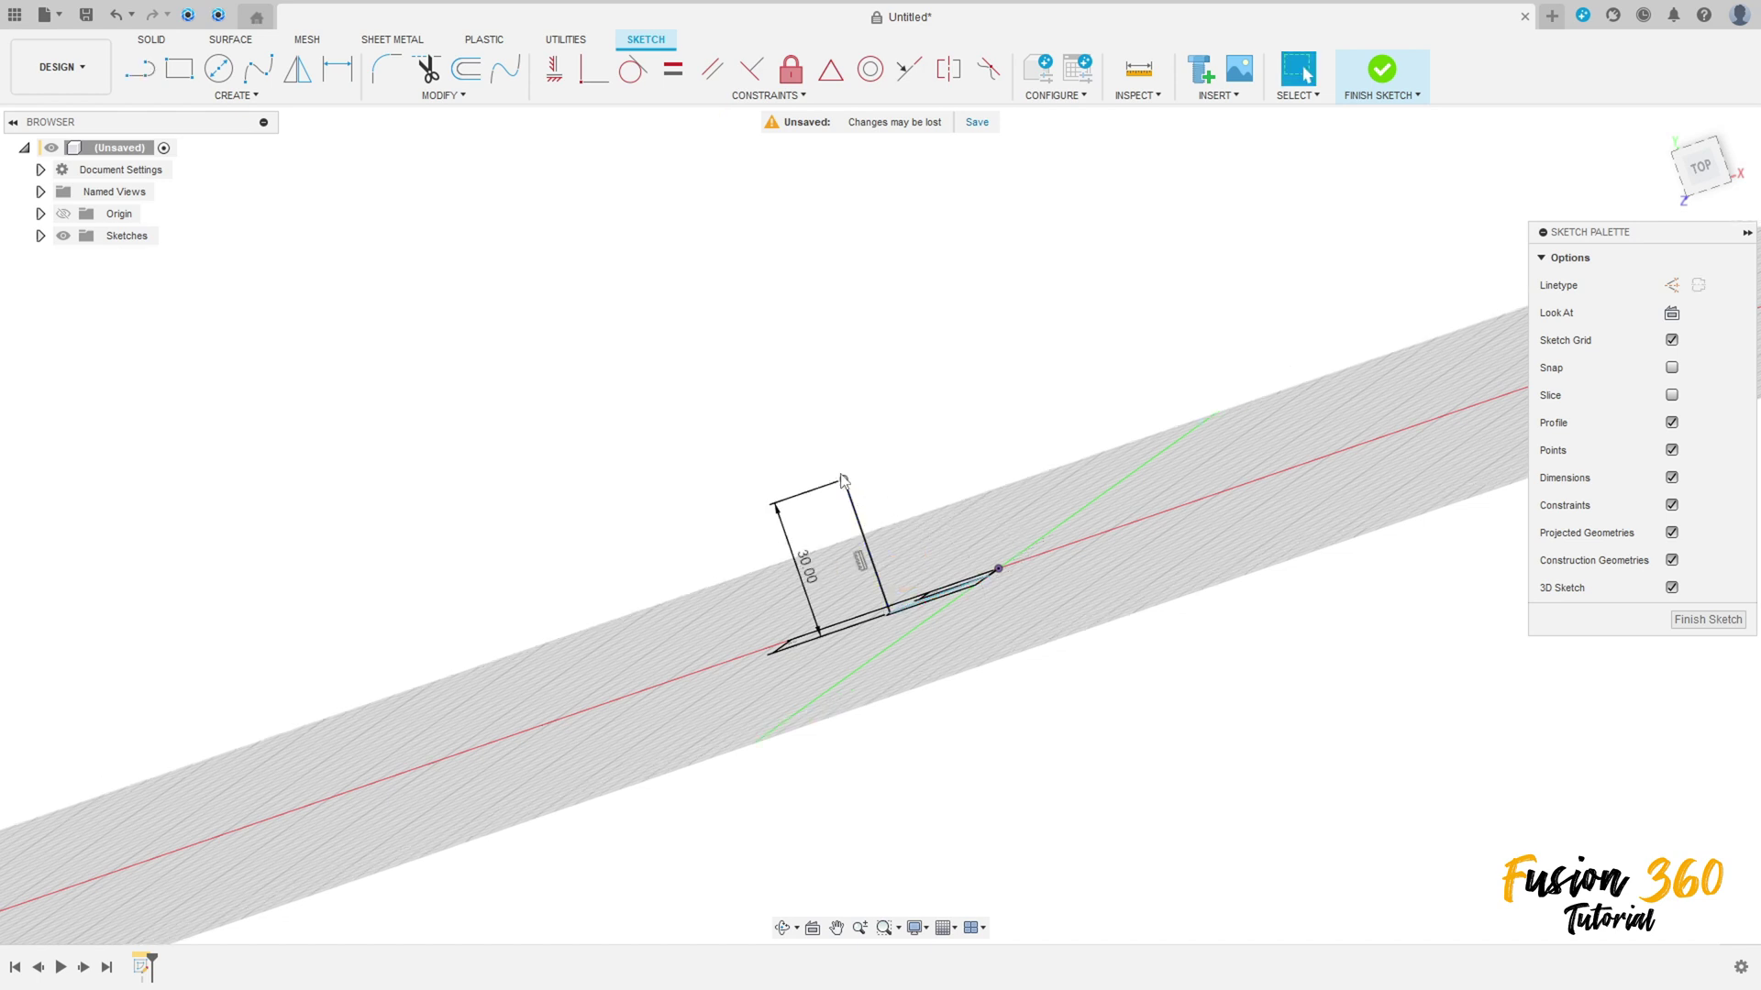
{"action": "left_click", "coordinate": [1671, 588]}
{"action": "mouse_move", "coordinate": [954, 440]}
{"action": "middle_mouse_down", "text": "shift"}
{"action": "mouse_move", "coordinate": [825, 334]}
{"action": "mouse_move", "coordinate": [840, 394]}
{"action": "middle_mouse_up", "text": "shift"}
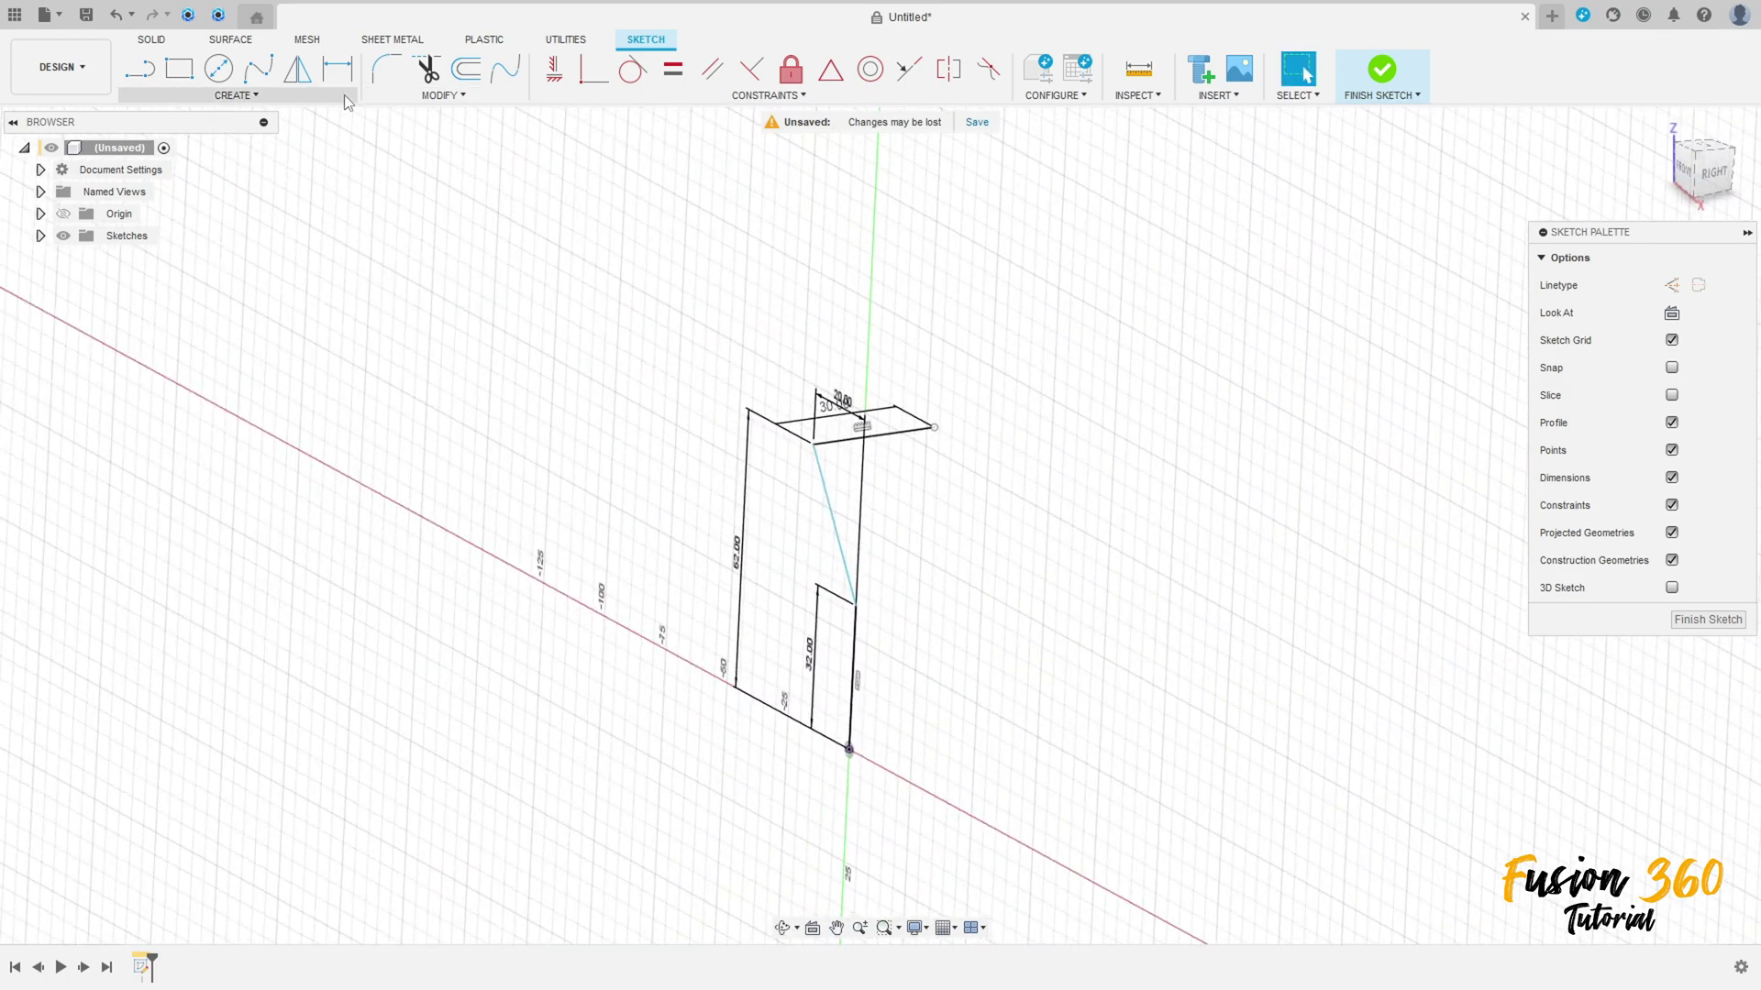
Fillet the upper and lower bends of the path at 20 mm and finish the sketch.
{"action": "left_click", "coordinate": [386, 68]}
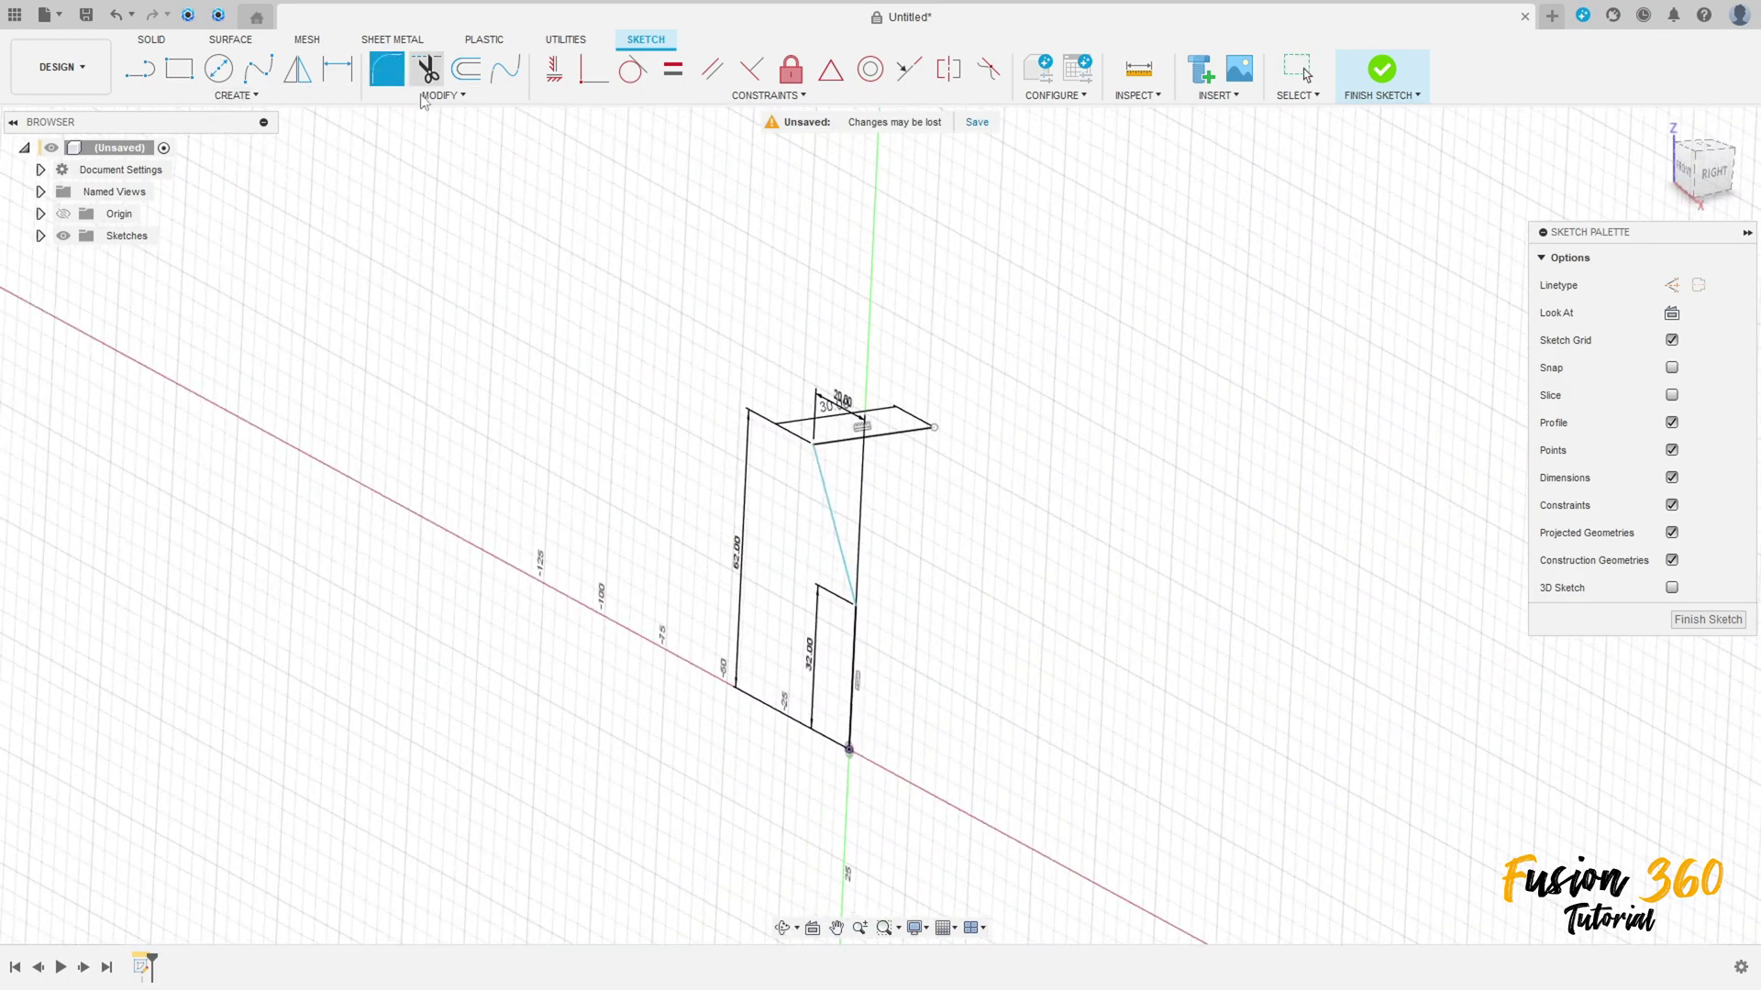
{"action": "left_click", "coordinate": [817, 451]}
{"action": "left_click", "coordinate": [824, 449]}
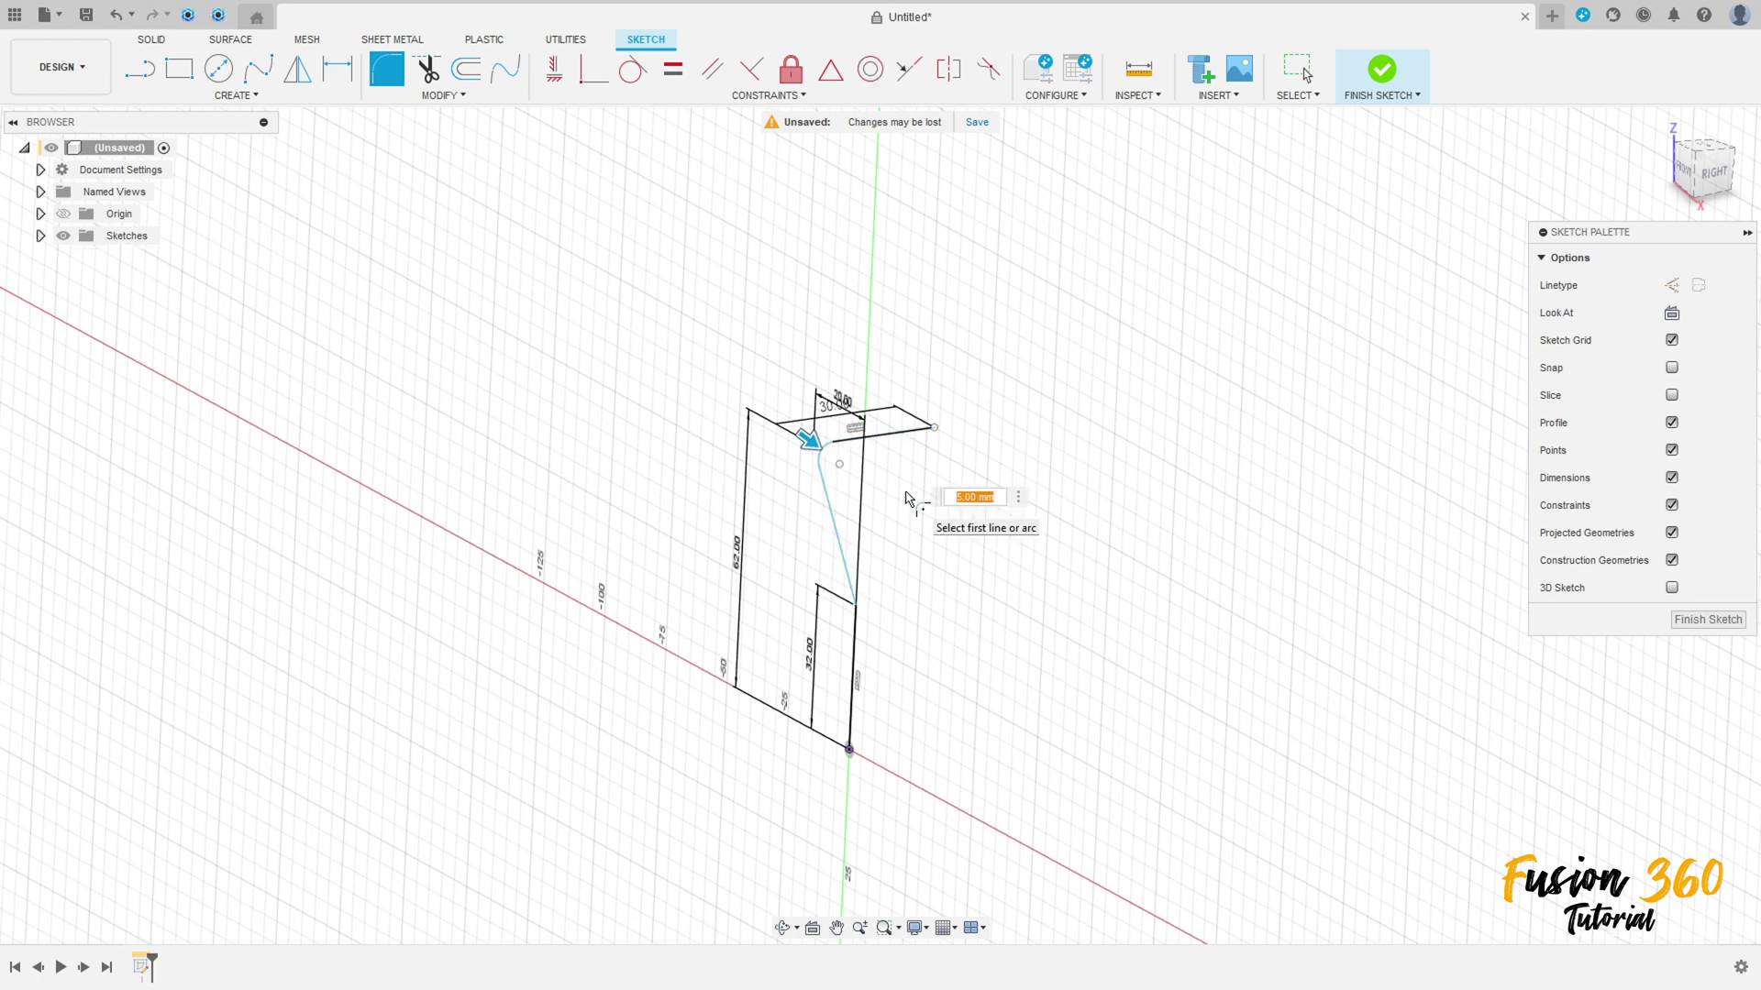
{"action": "middle_click_drag", "start_coordinate": [906, 498], "coordinate": [928, 587], "text": "shift"}
{"action": "key", "text": "Return"}
{"action": "left_click", "coordinate": [922, 547]}
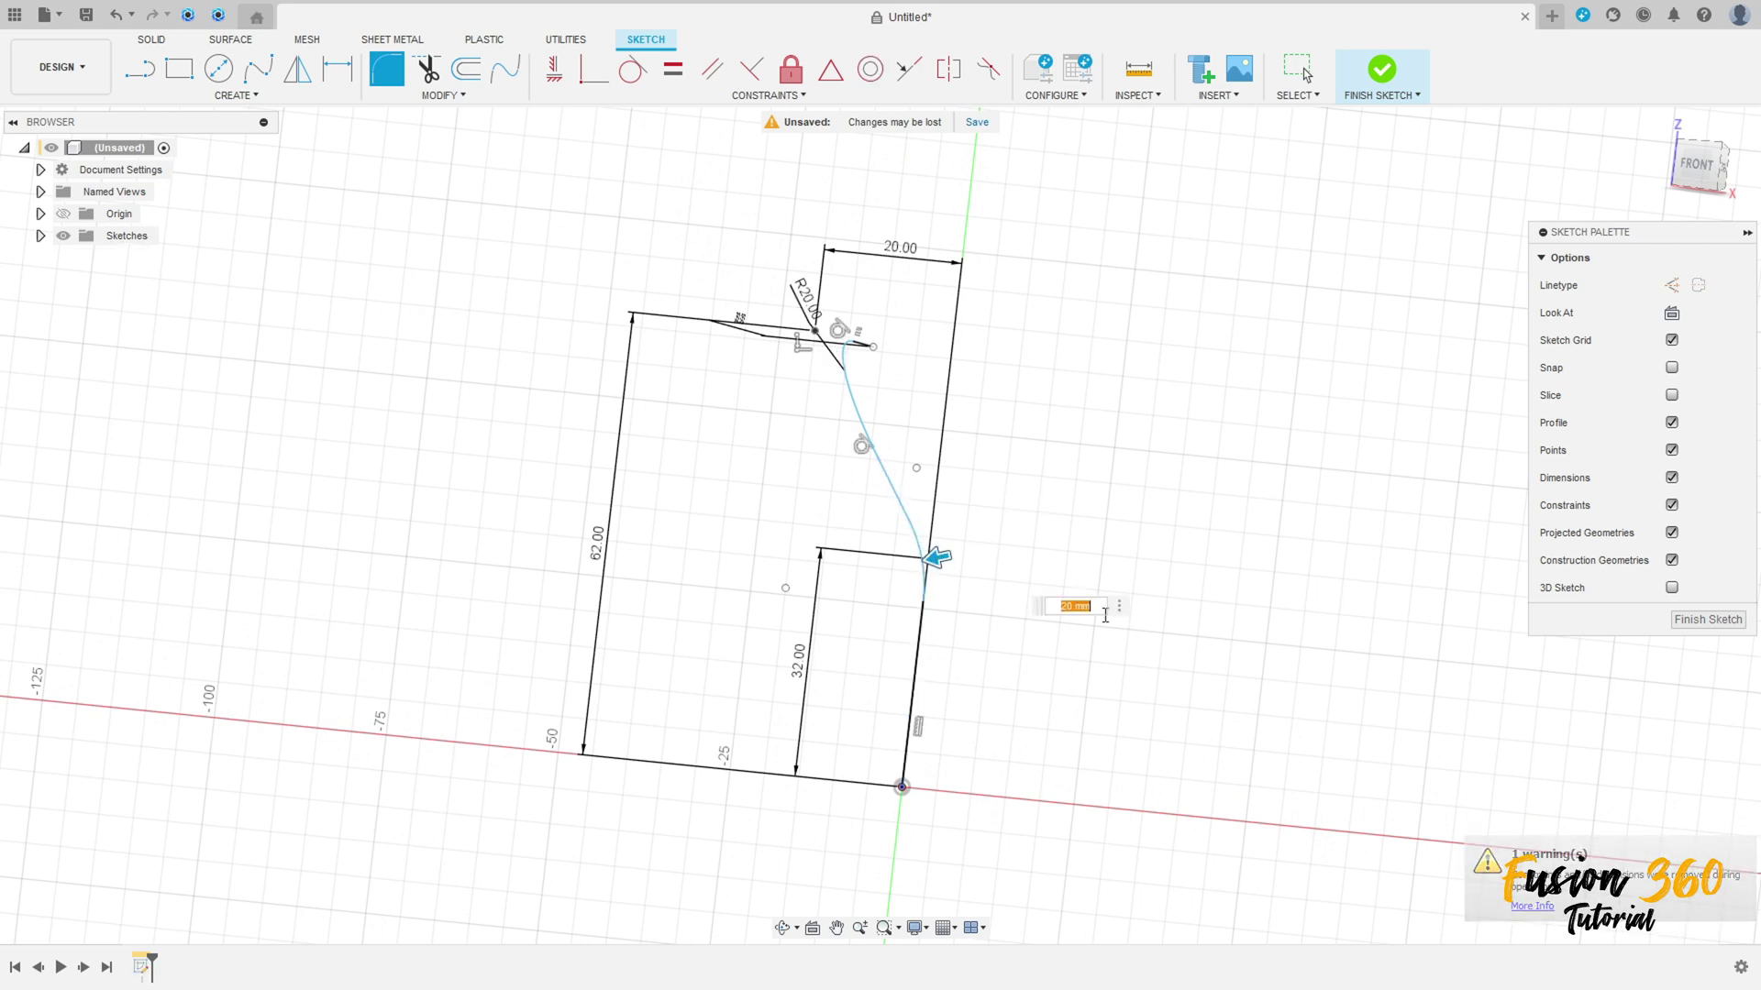
{"action": "key", "text": "Return"}
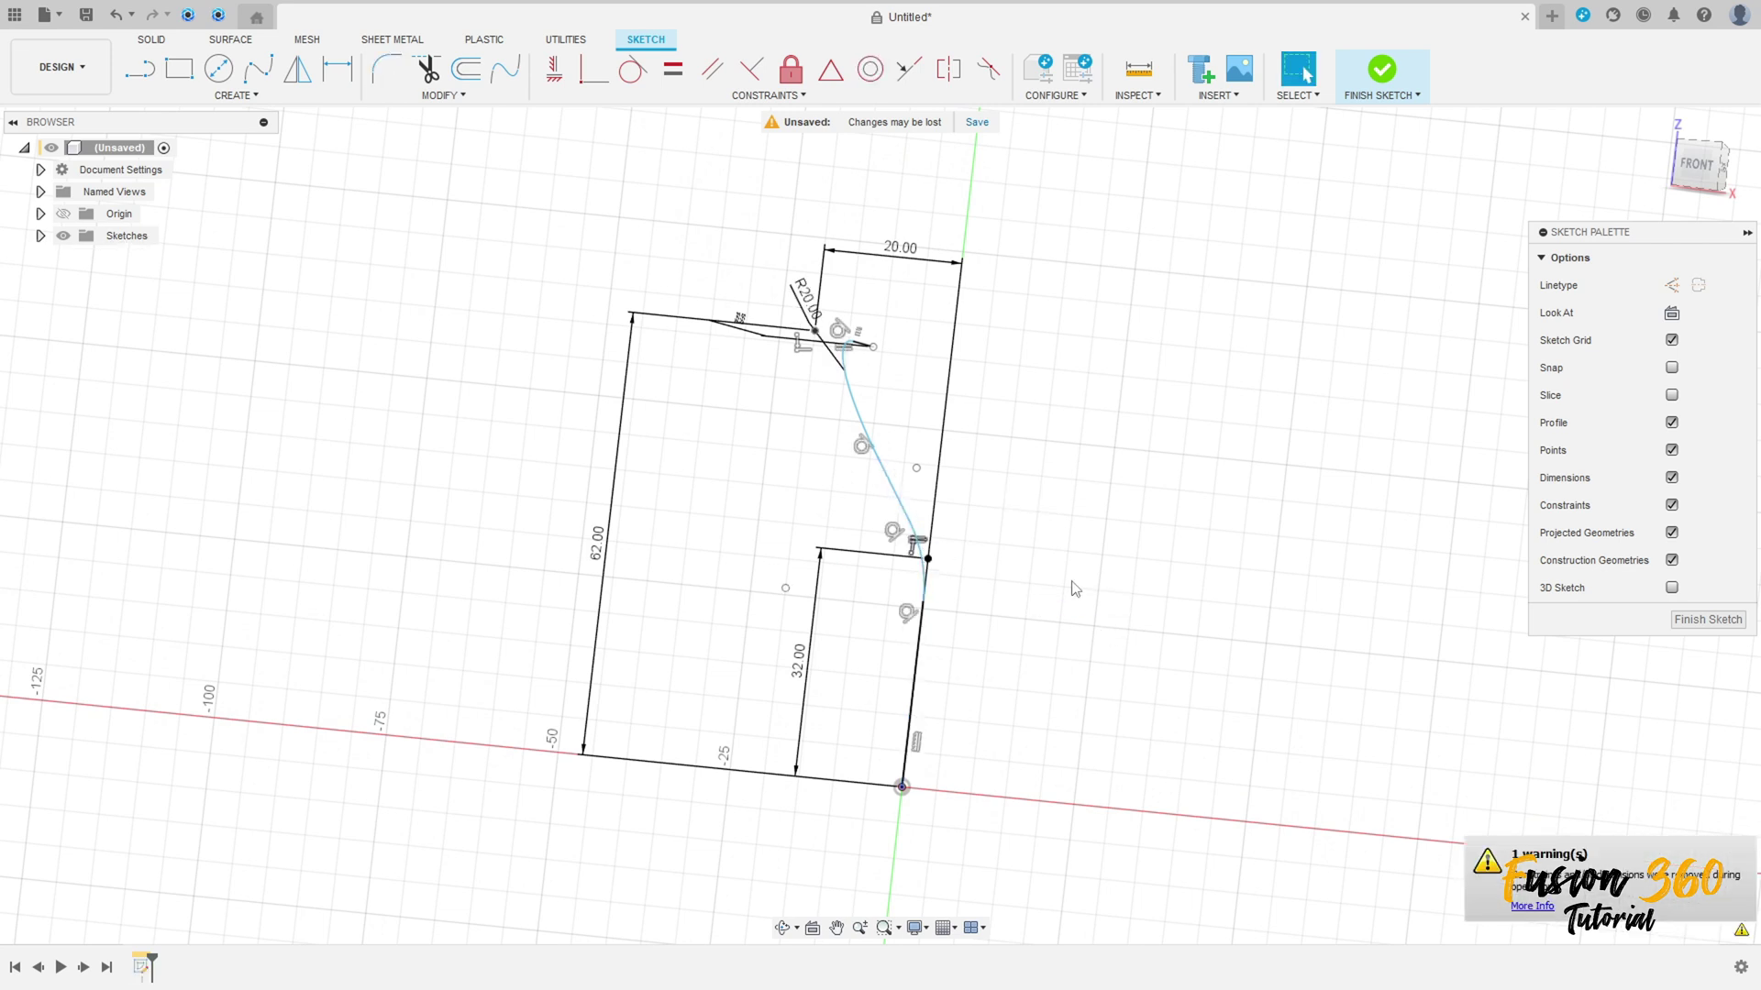
{"action": "left_click", "coordinate": [1381, 71]}
{"action": "mouse_move", "coordinate": [1113, 425]}
{"action": "middle_mouse_down", "text": "shift"}
{"action": "mouse_move", "coordinate": [1003, 424]}
{"action": "mouse_move", "coordinate": [1049, 440]}
{"action": "middle_mouse_up", "text": "shift"}
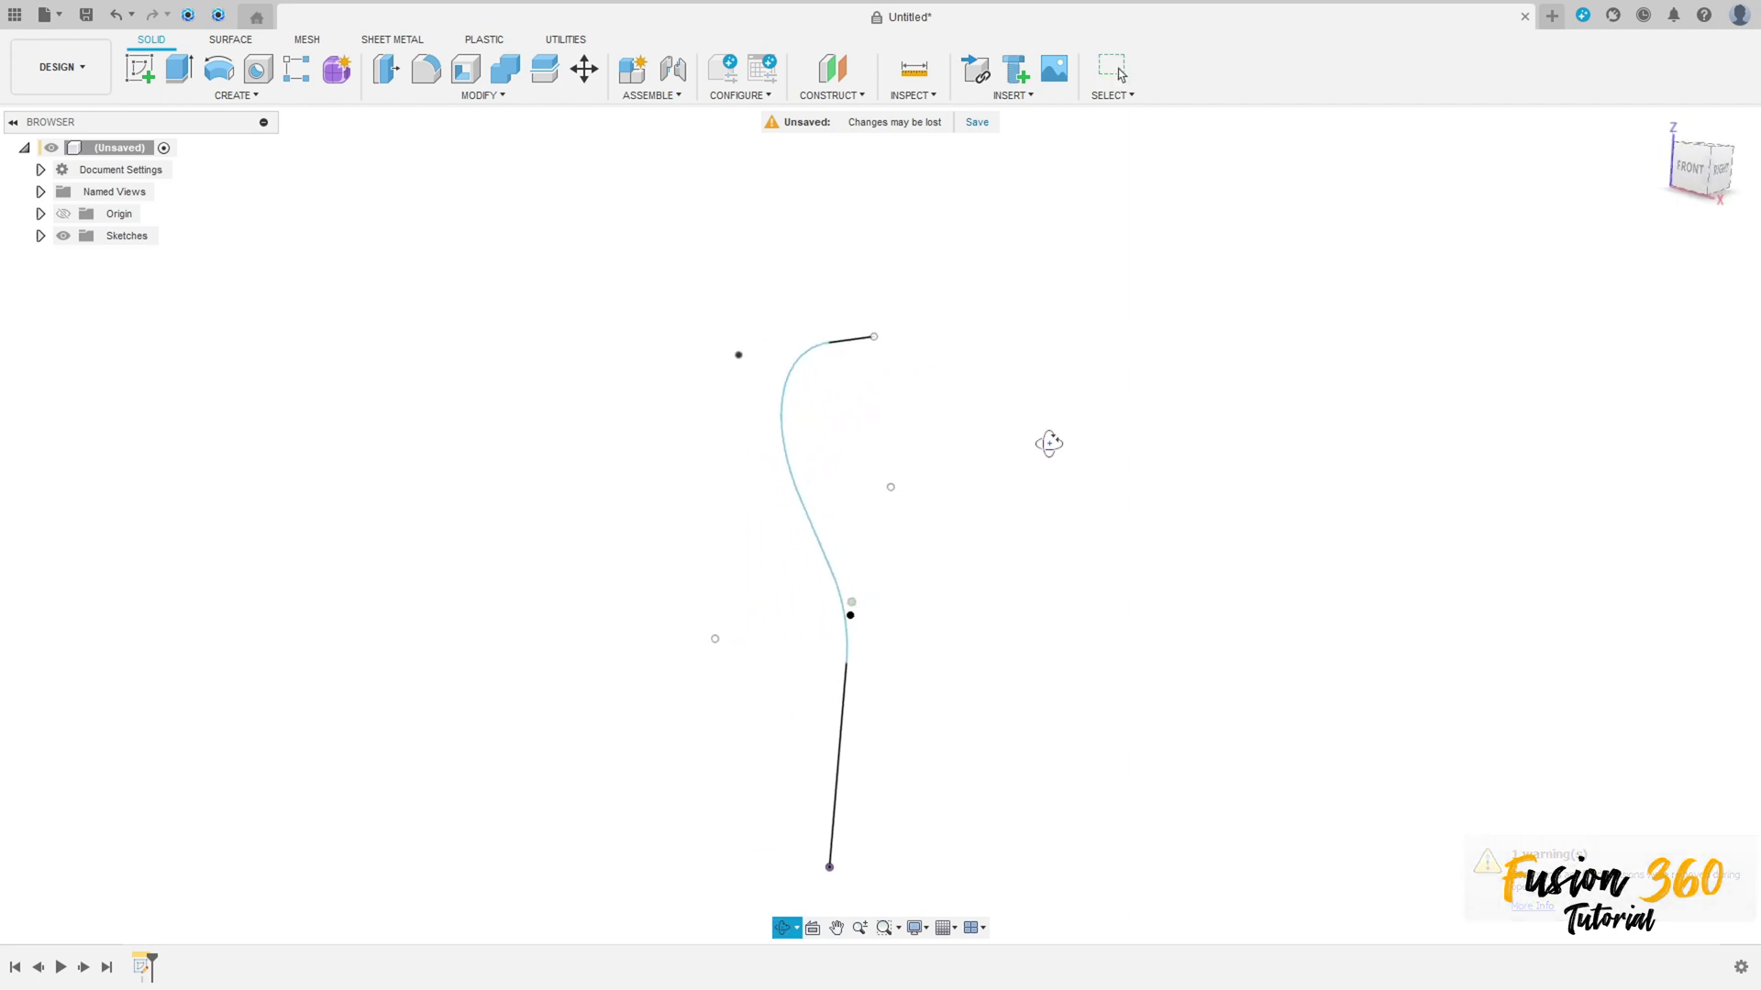
Create a 15 mm circular-section pipe along the filleted sketch path as a new body.
{"action": "left_click", "coordinate": [238, 95]}
{"action": "left_click", "coordinate": [164, 456]}
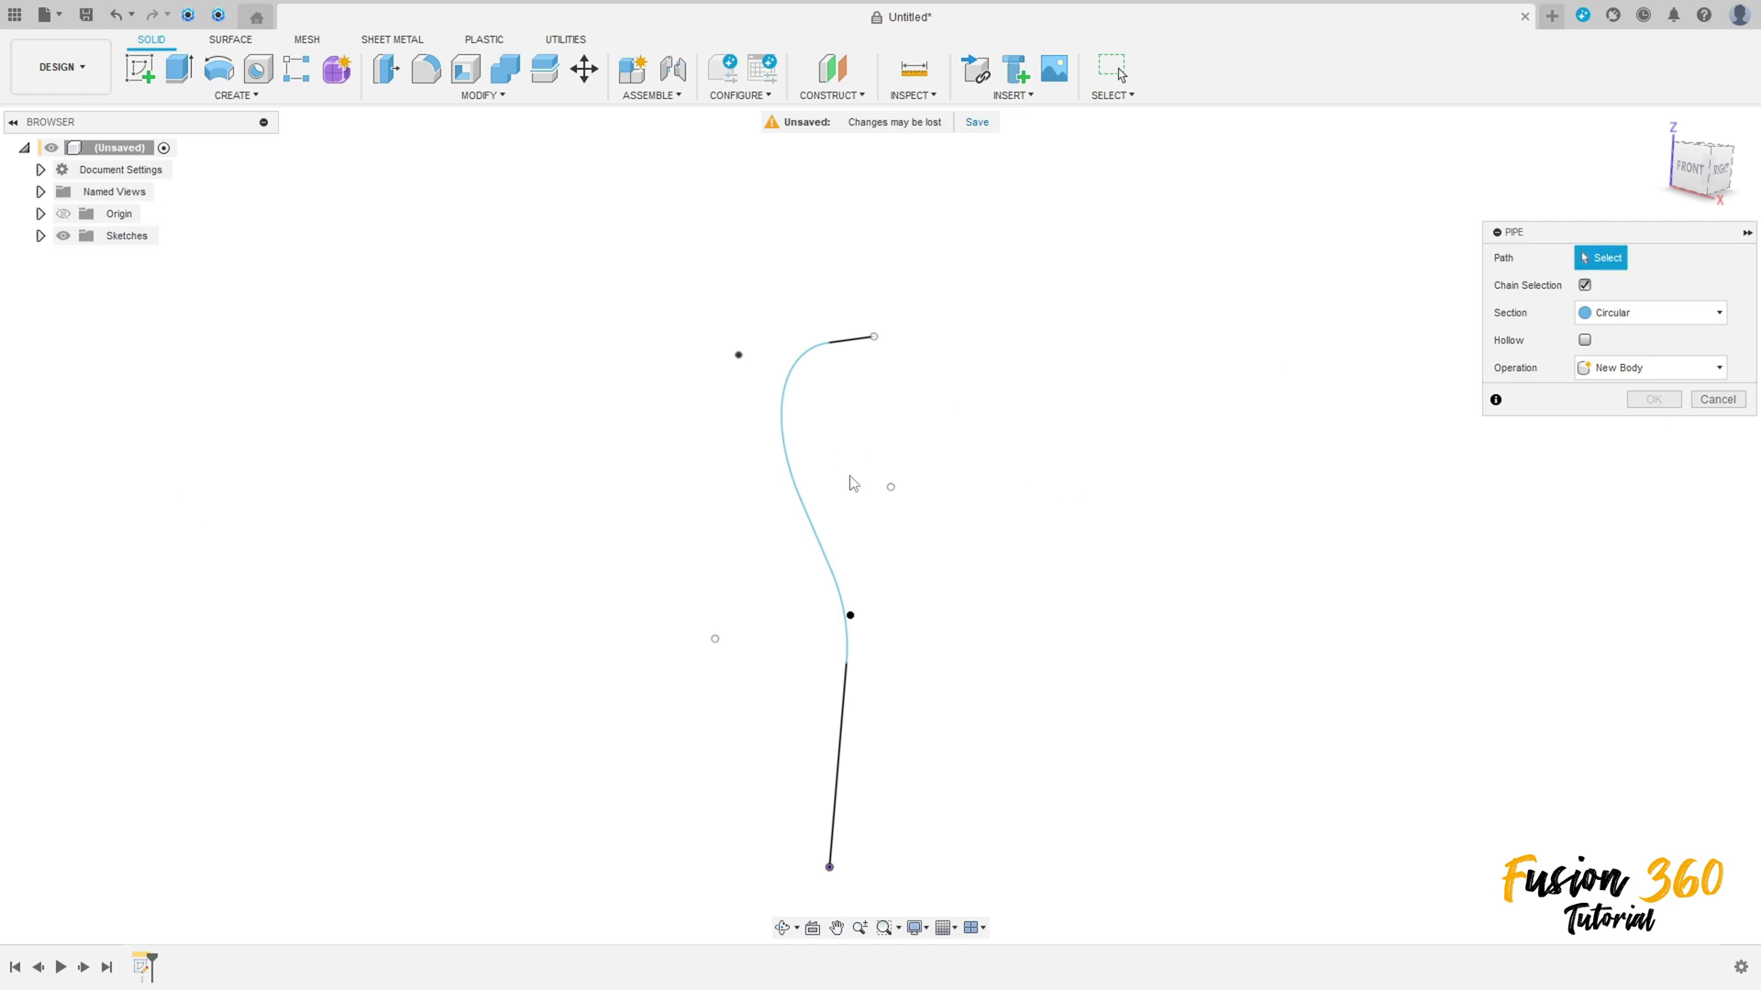
{"action": "left_click", "coordinate": [823, 533]}
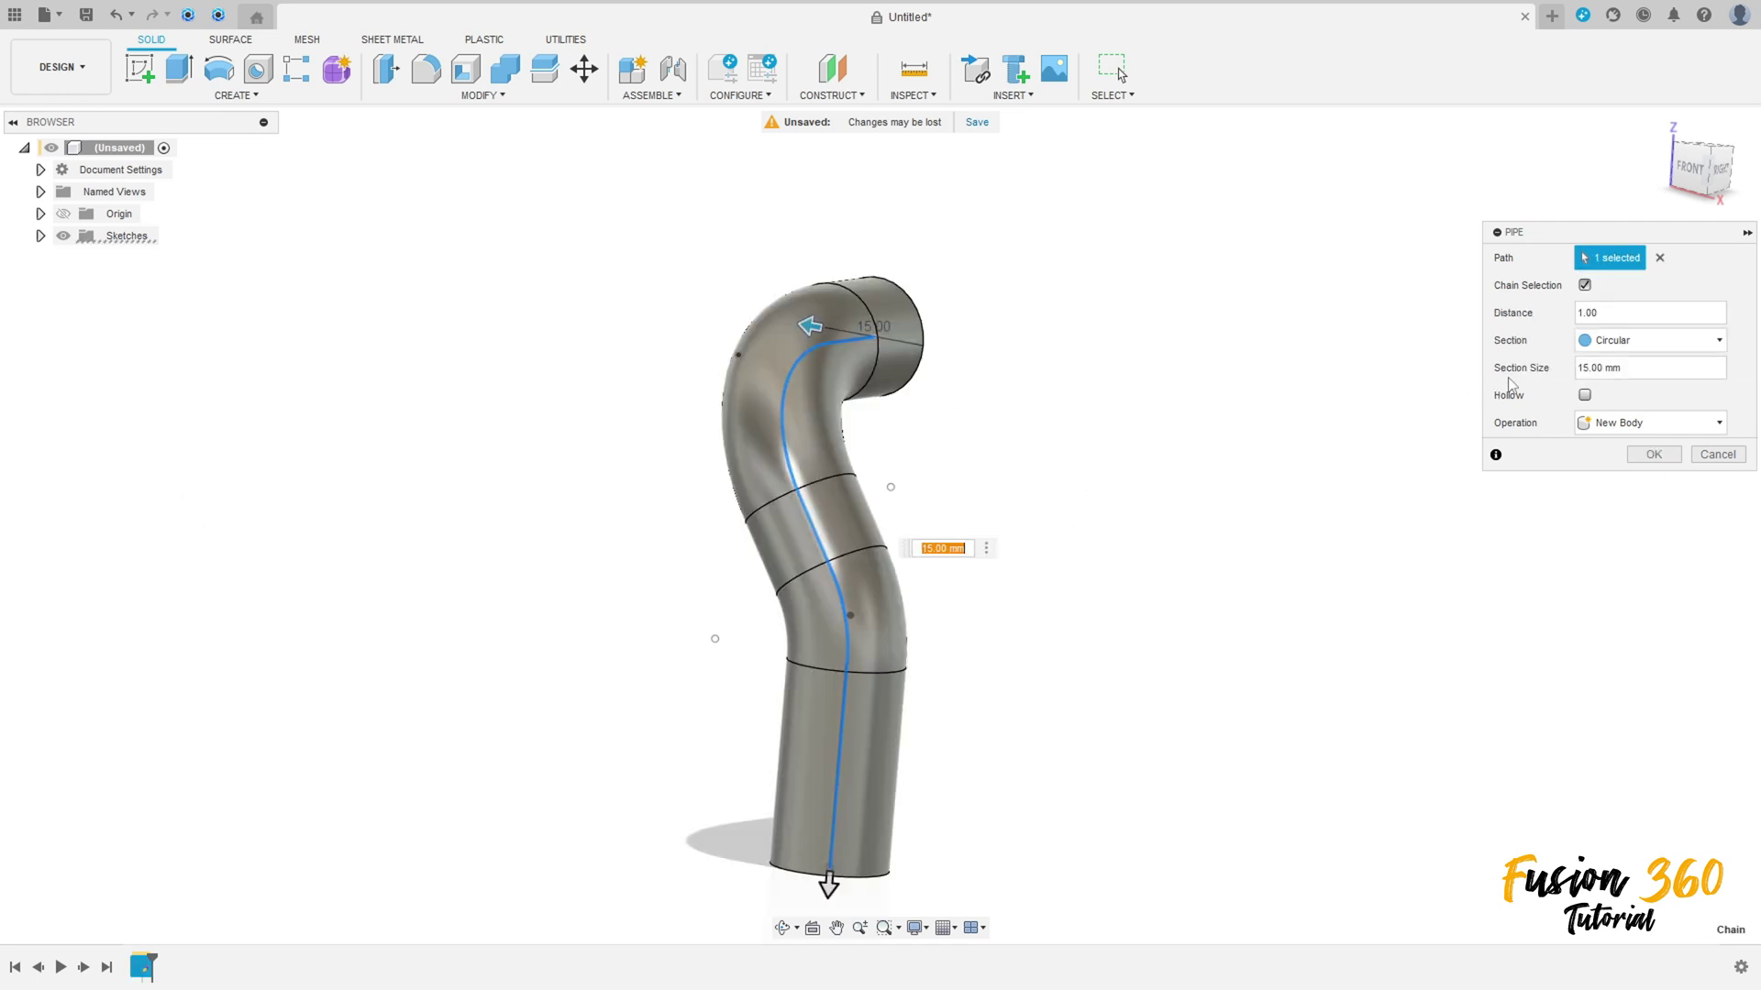
{"action": "left_click", "coordinate": [1641, 368]}
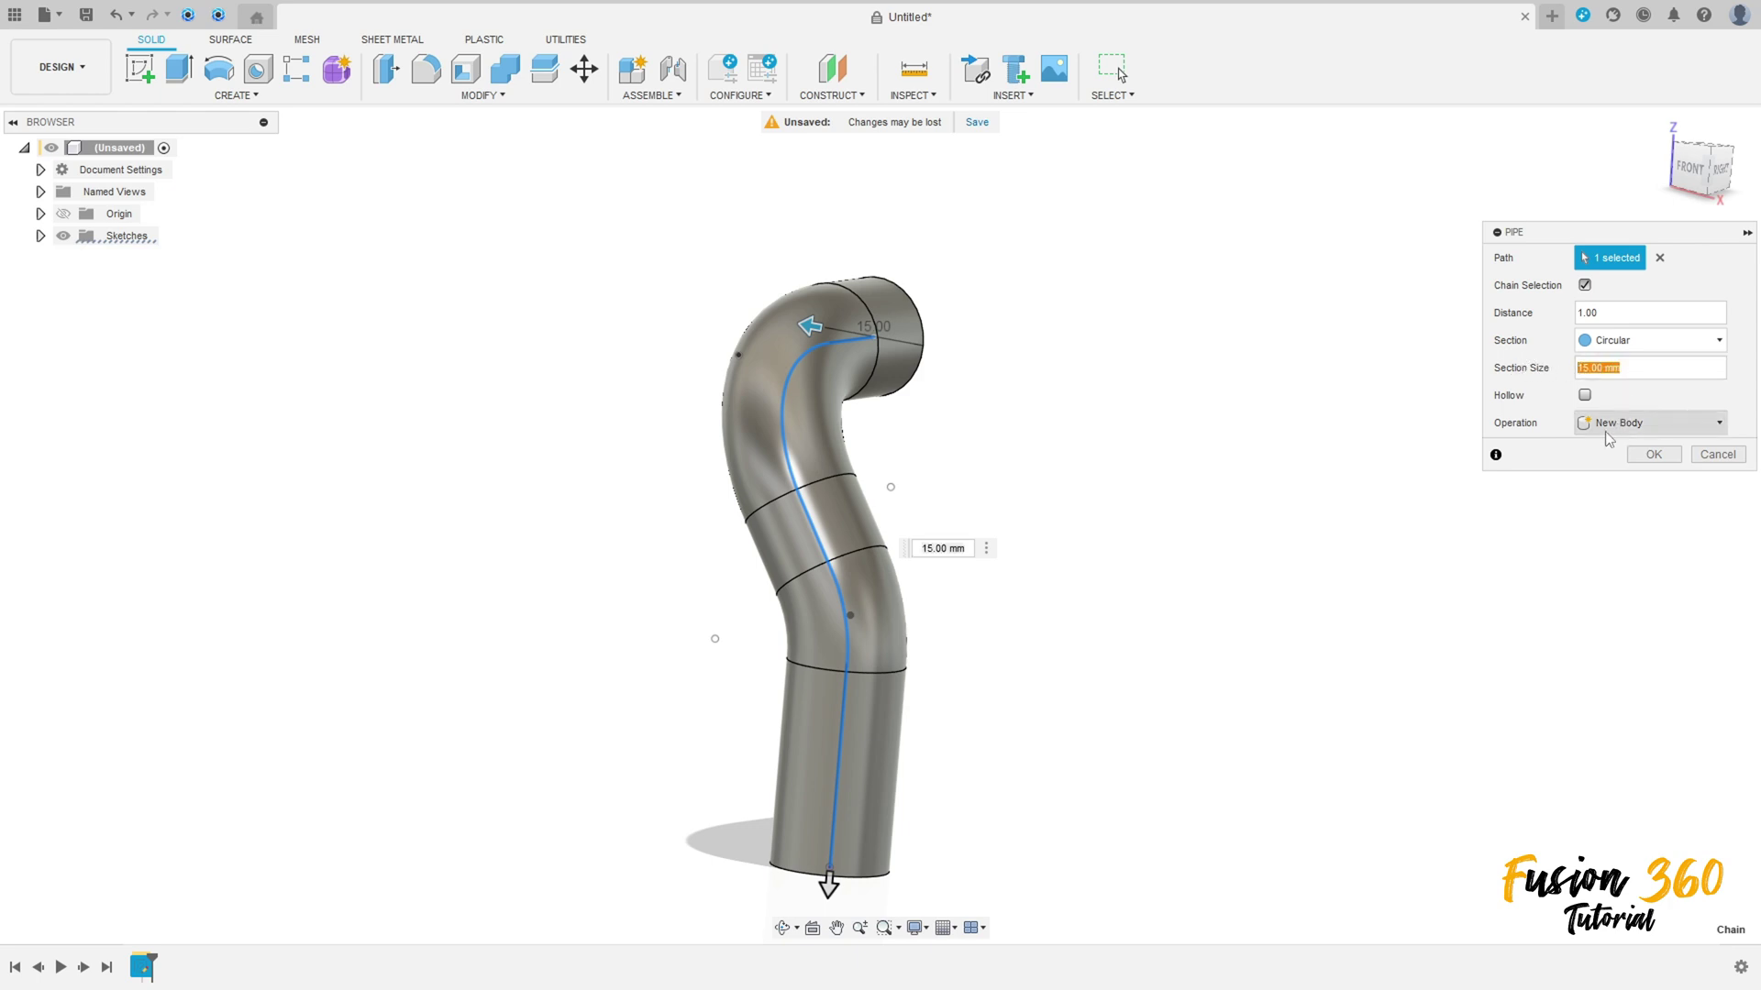
{"action": "left_click", "coordinate": [1652, 455]}
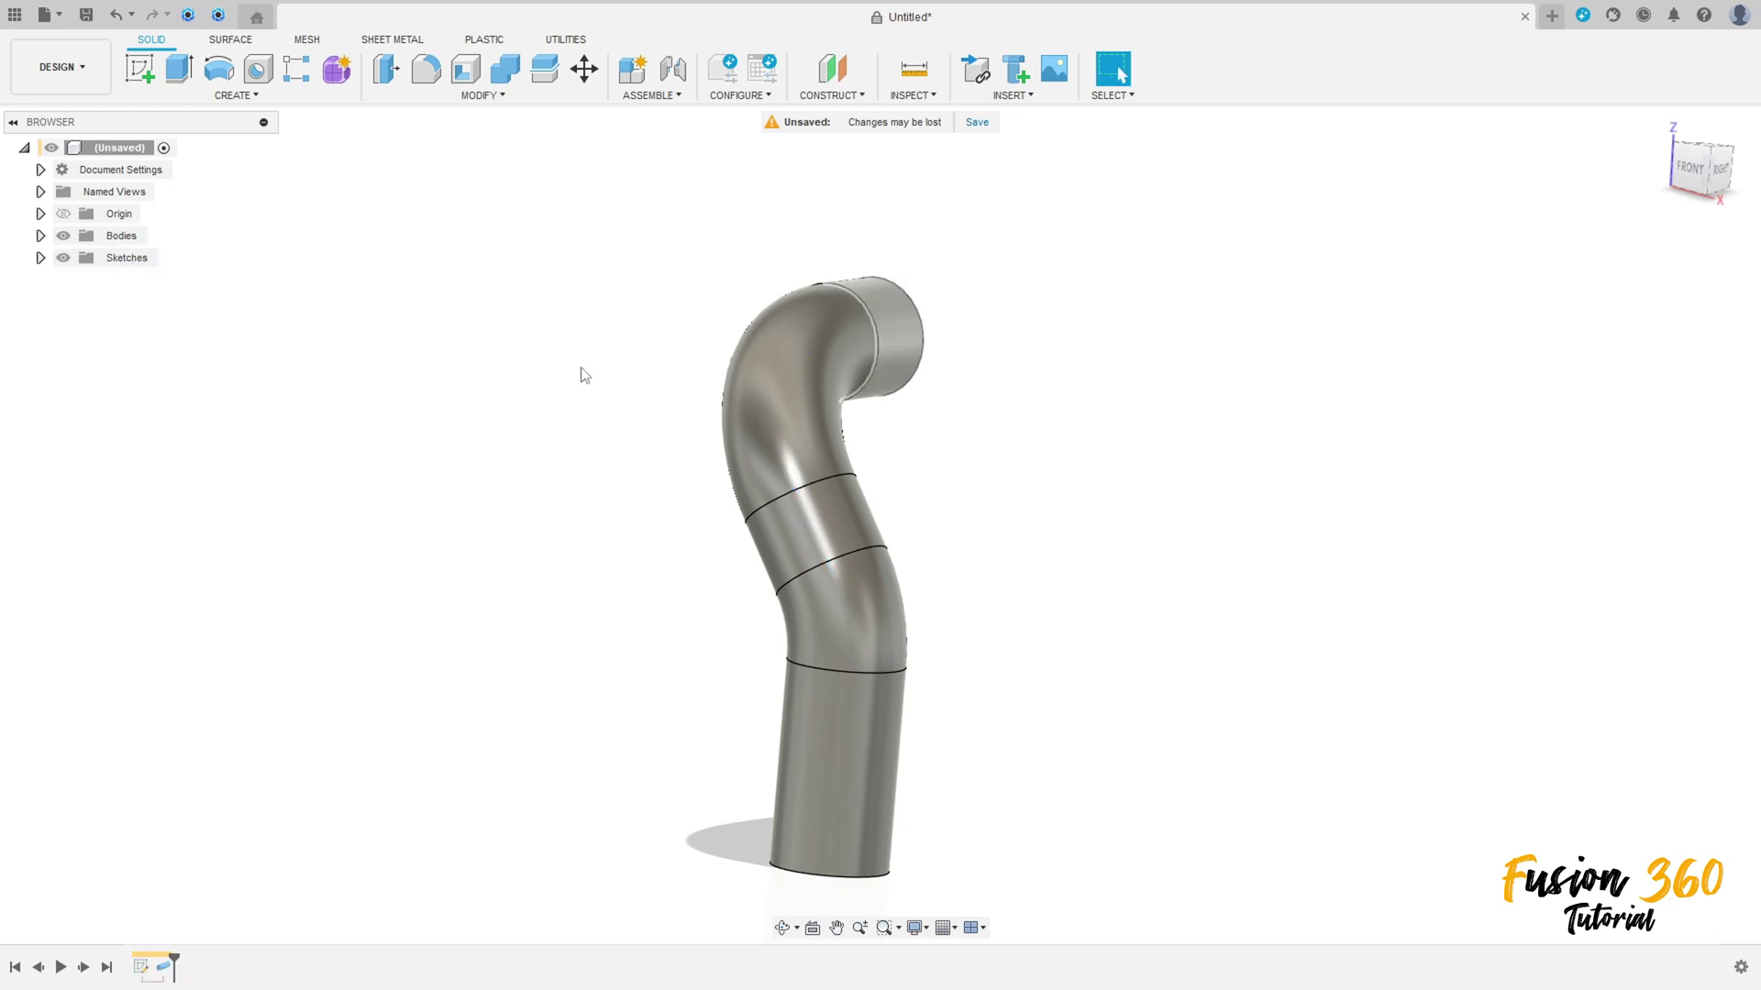
Mirror the bent pipe body across its base plane with a Join operation.
{"action": "left_click", "coordinate": [236, 96]}
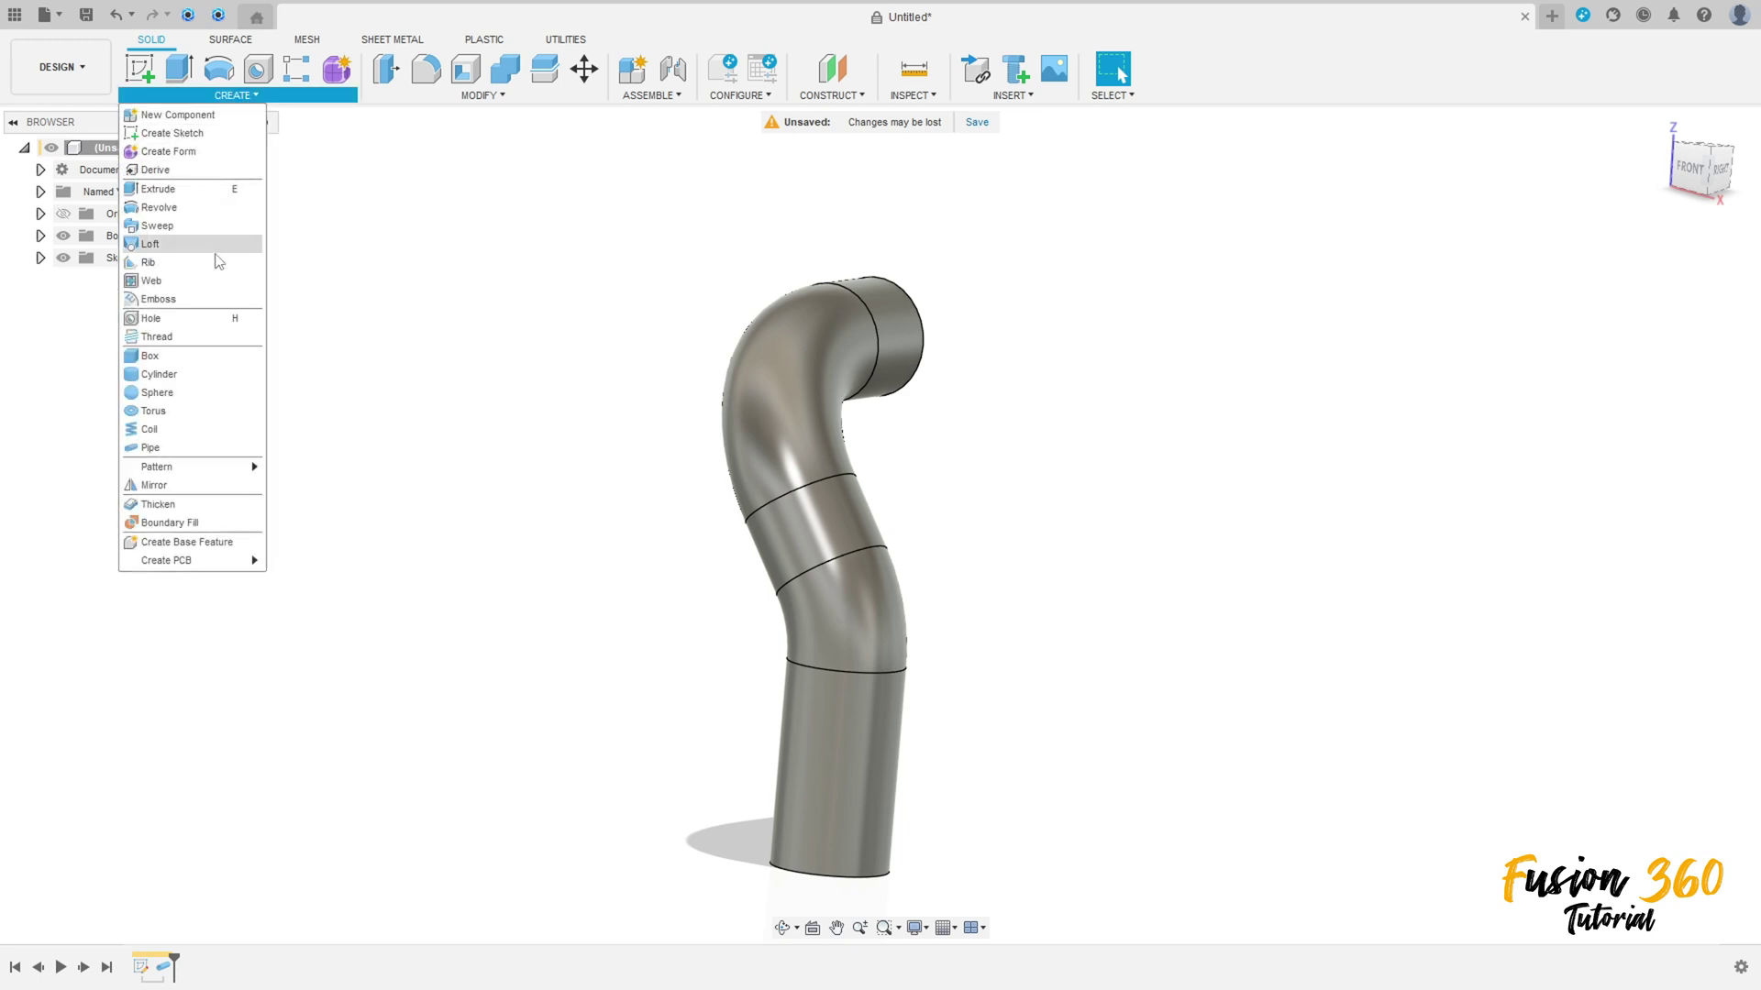
{"action": "left_click", "coordinate": [183, 486]}
{"action": "left_click", "coordinate": [1719, 258]}
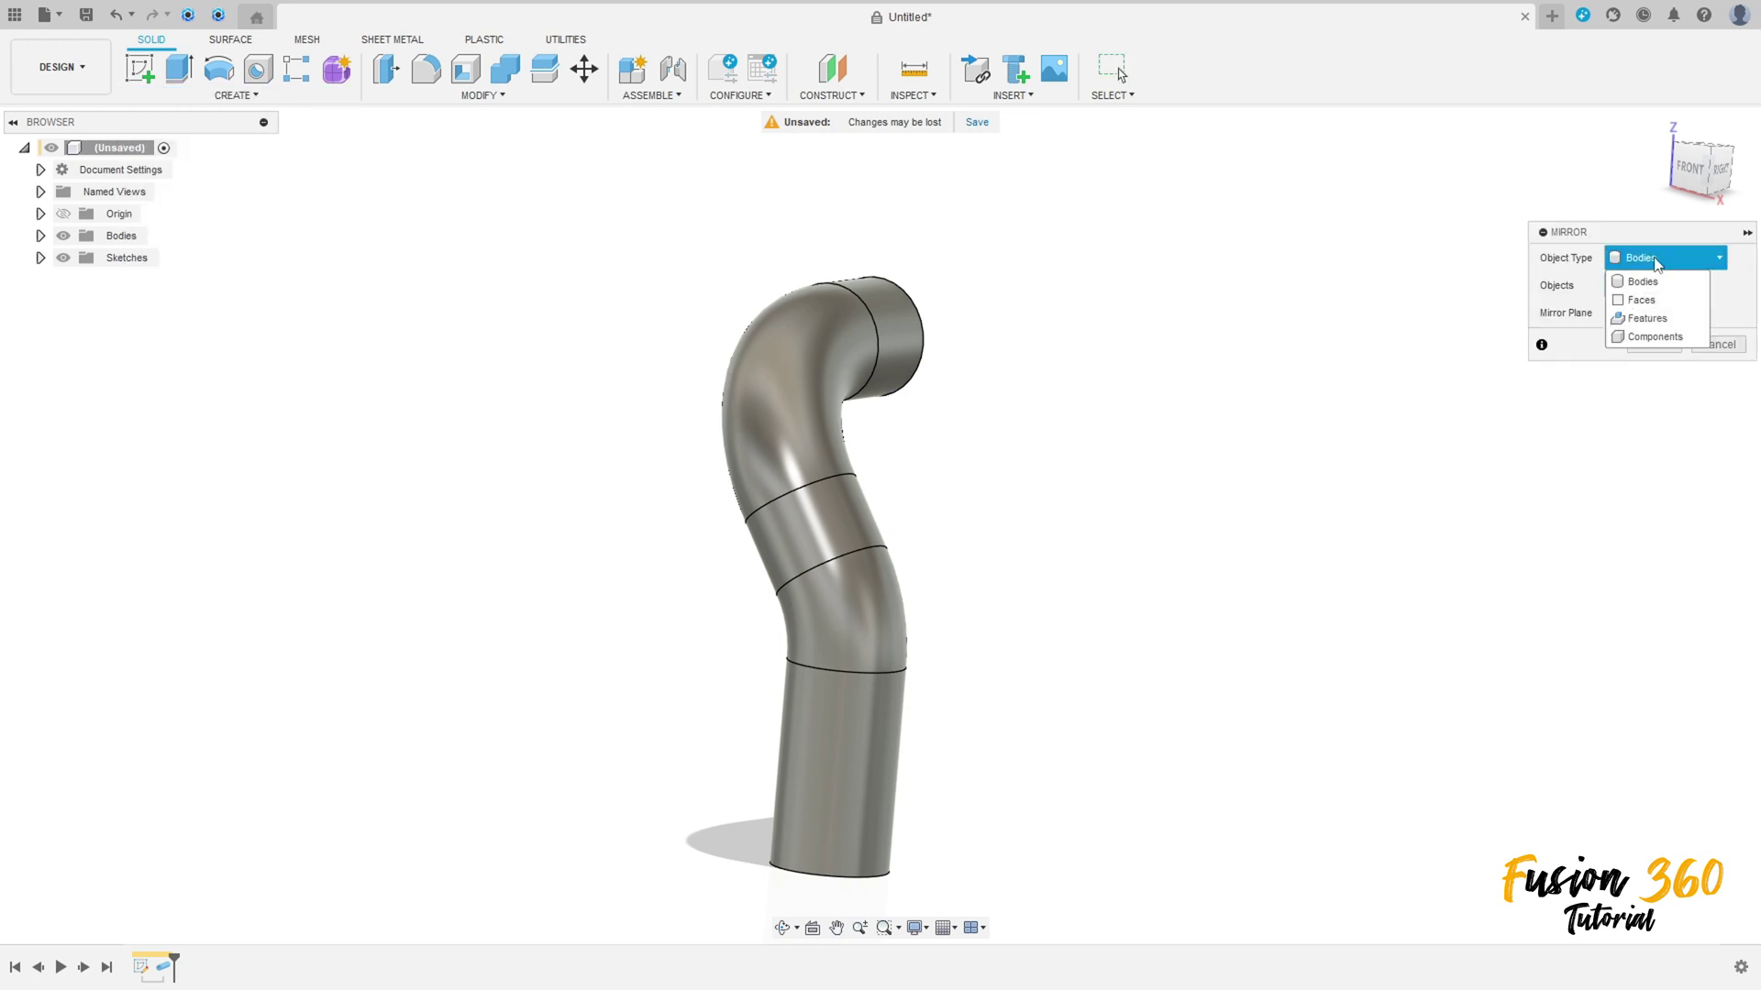
{"action": "left_click", "coordinate": [1642, 290]}
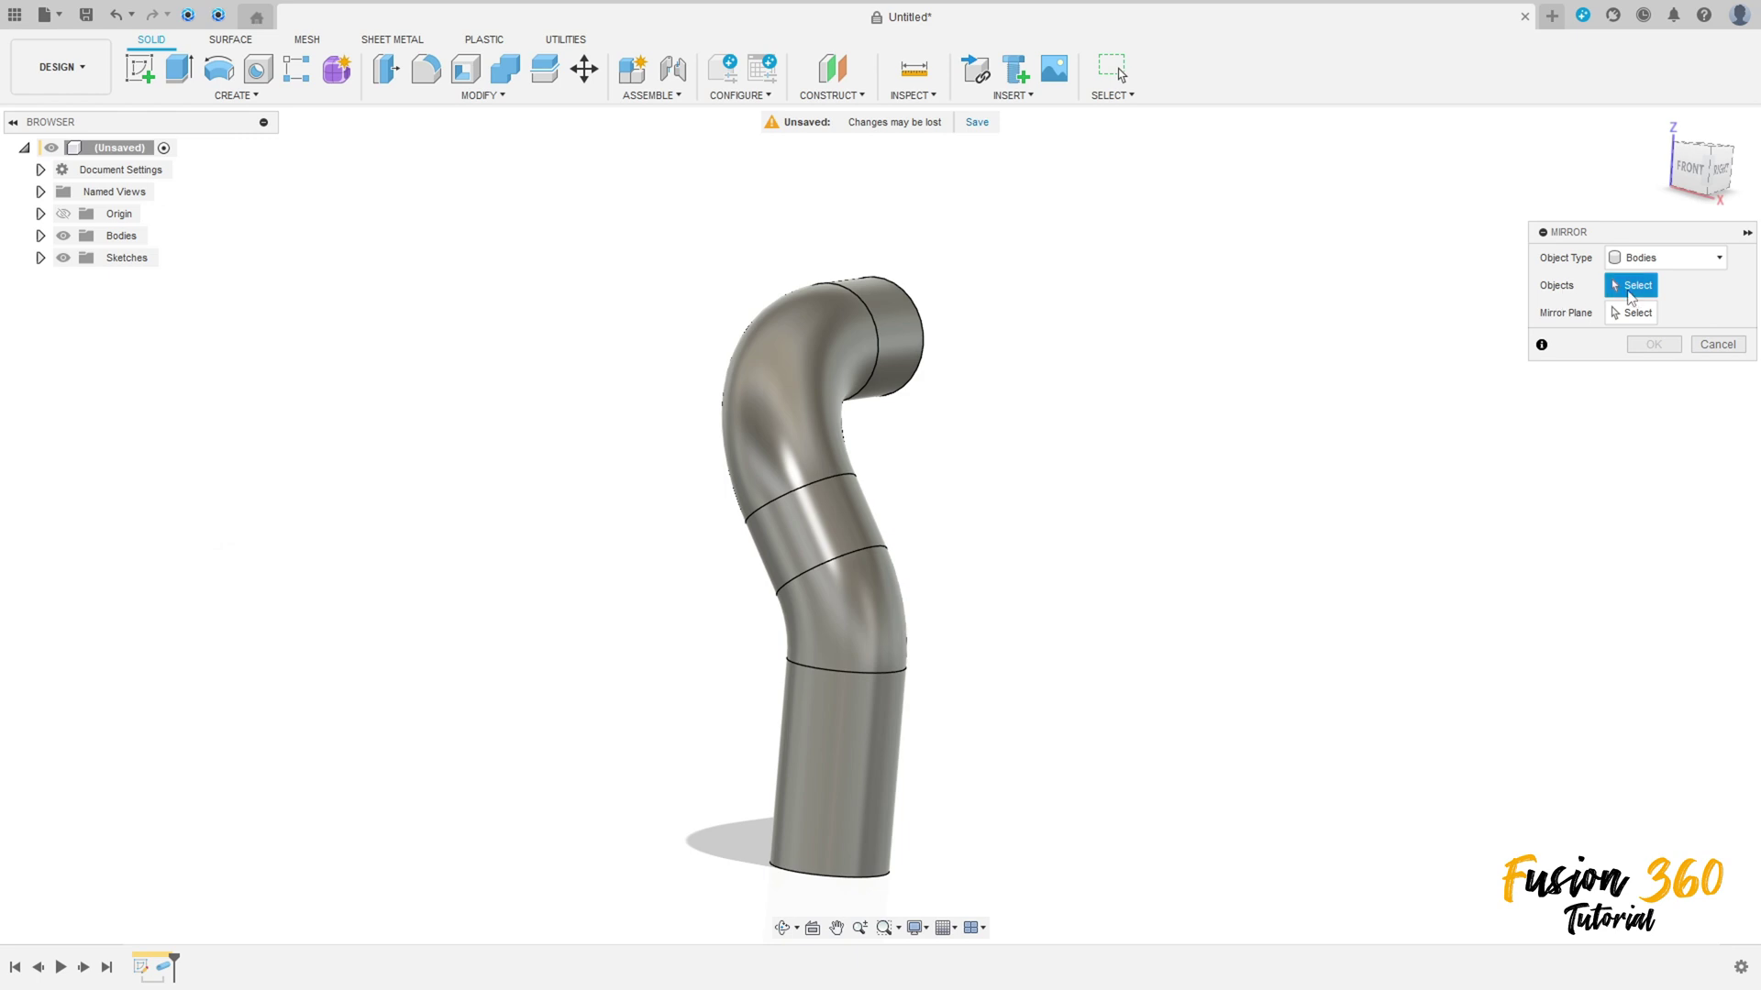
{"action": "left_click", "coordinate": [779, 357]}
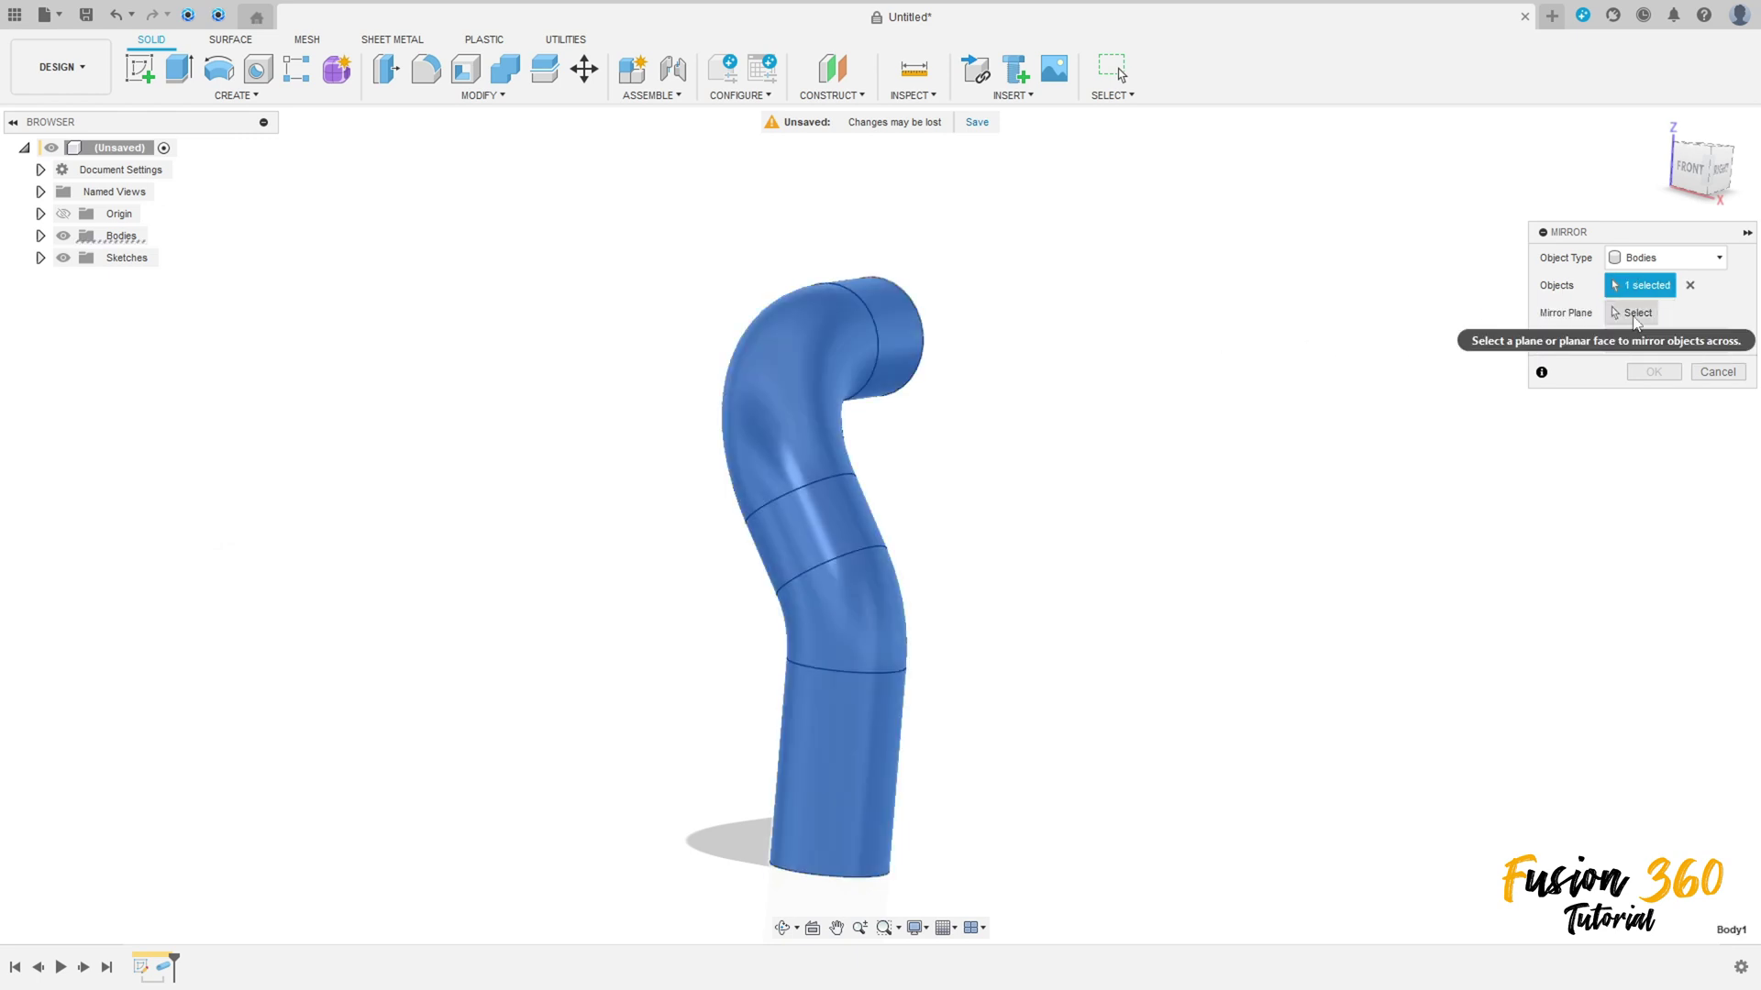
{"action": "left_click", "coordinate": [1634, 315]}
{"action": "middle_click_drag", "start_coordinate": [1085, 577], "coordinate": [991, 621], "text": "shift"}
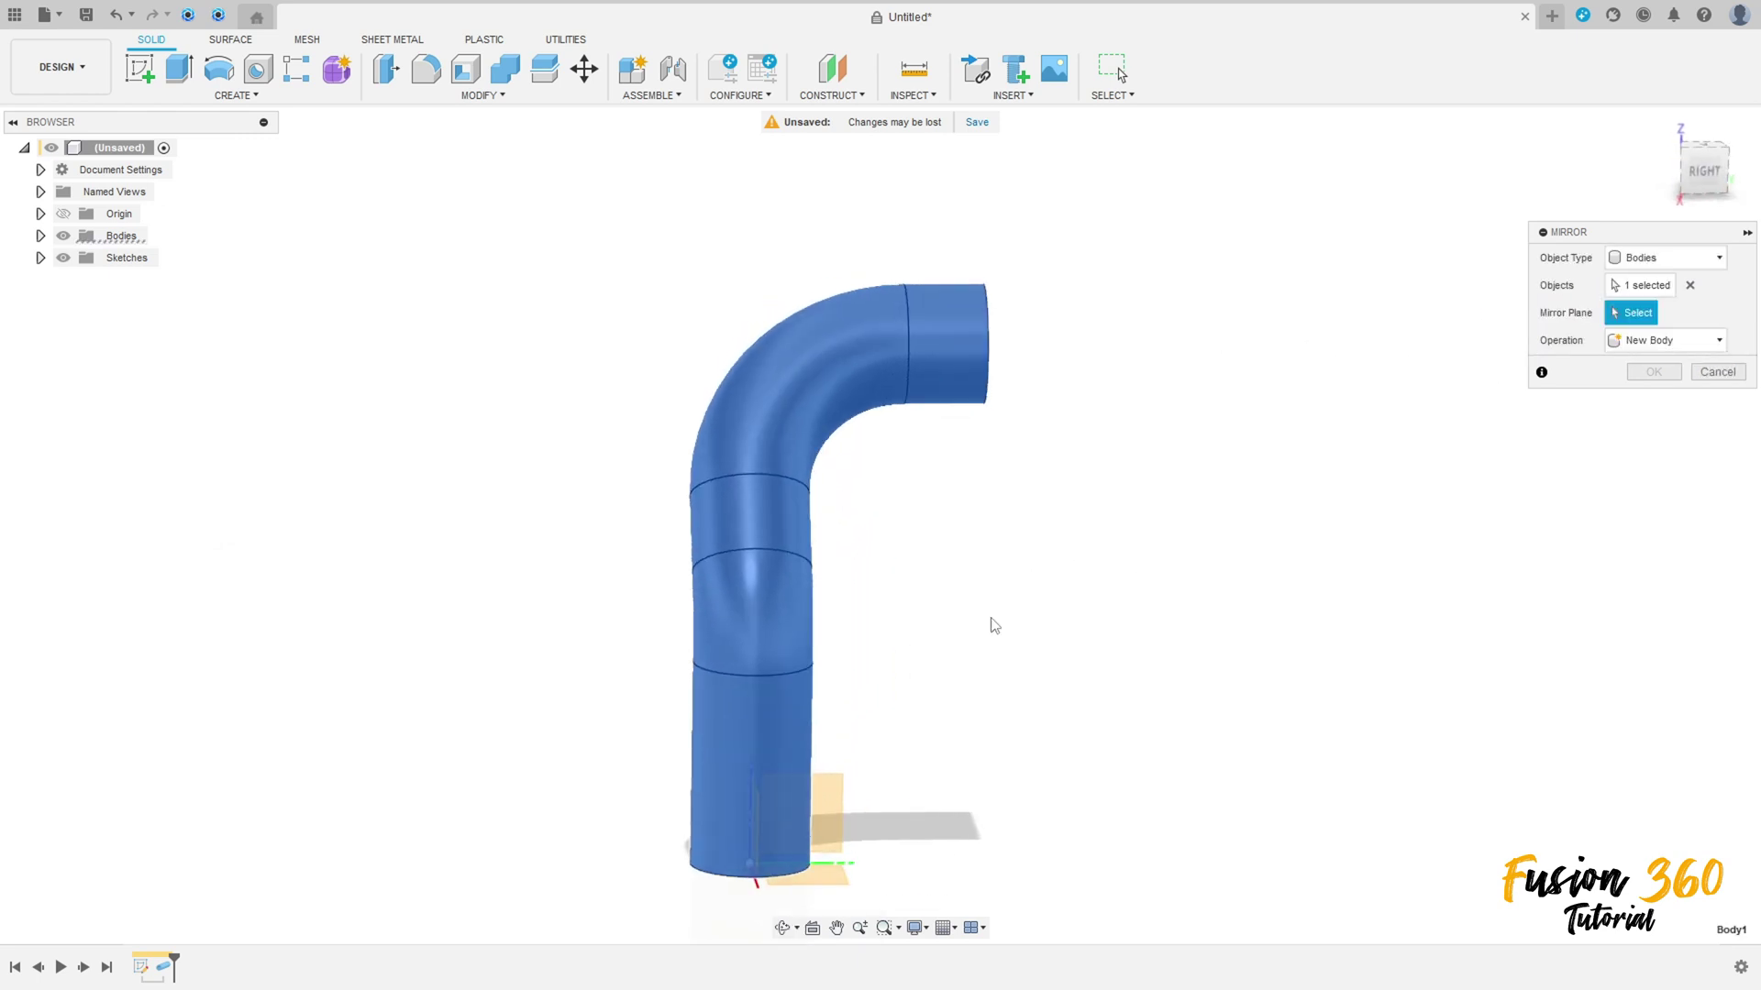
{"action": "left_click", "coordinate": [823, 796]}
{"action": "middle_click_drag", "start_coordinate": [843, 770], "coordinate": [1308, 657], "text": "shift"}
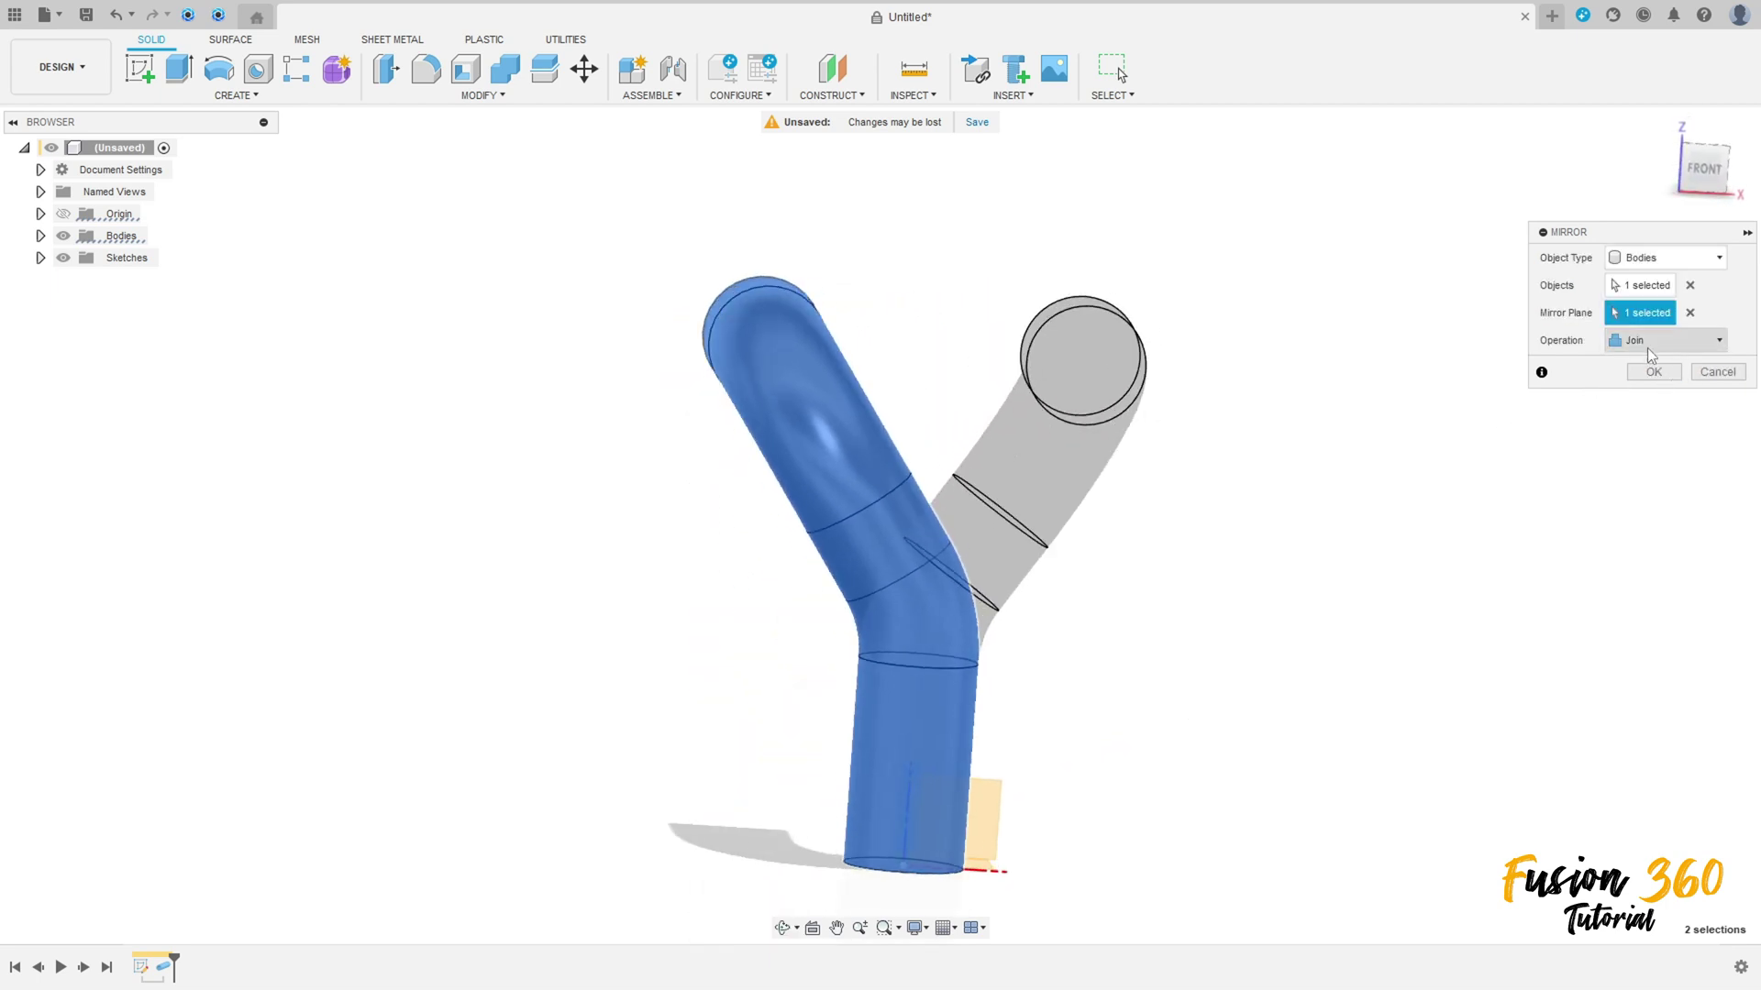
{"action": "left_click", "coordinate": [1653, 372]}
{"action": "middle_click_drag", "start_coordinate": [1301, 480], "coordinate": [537, 468], "text": "shift"}
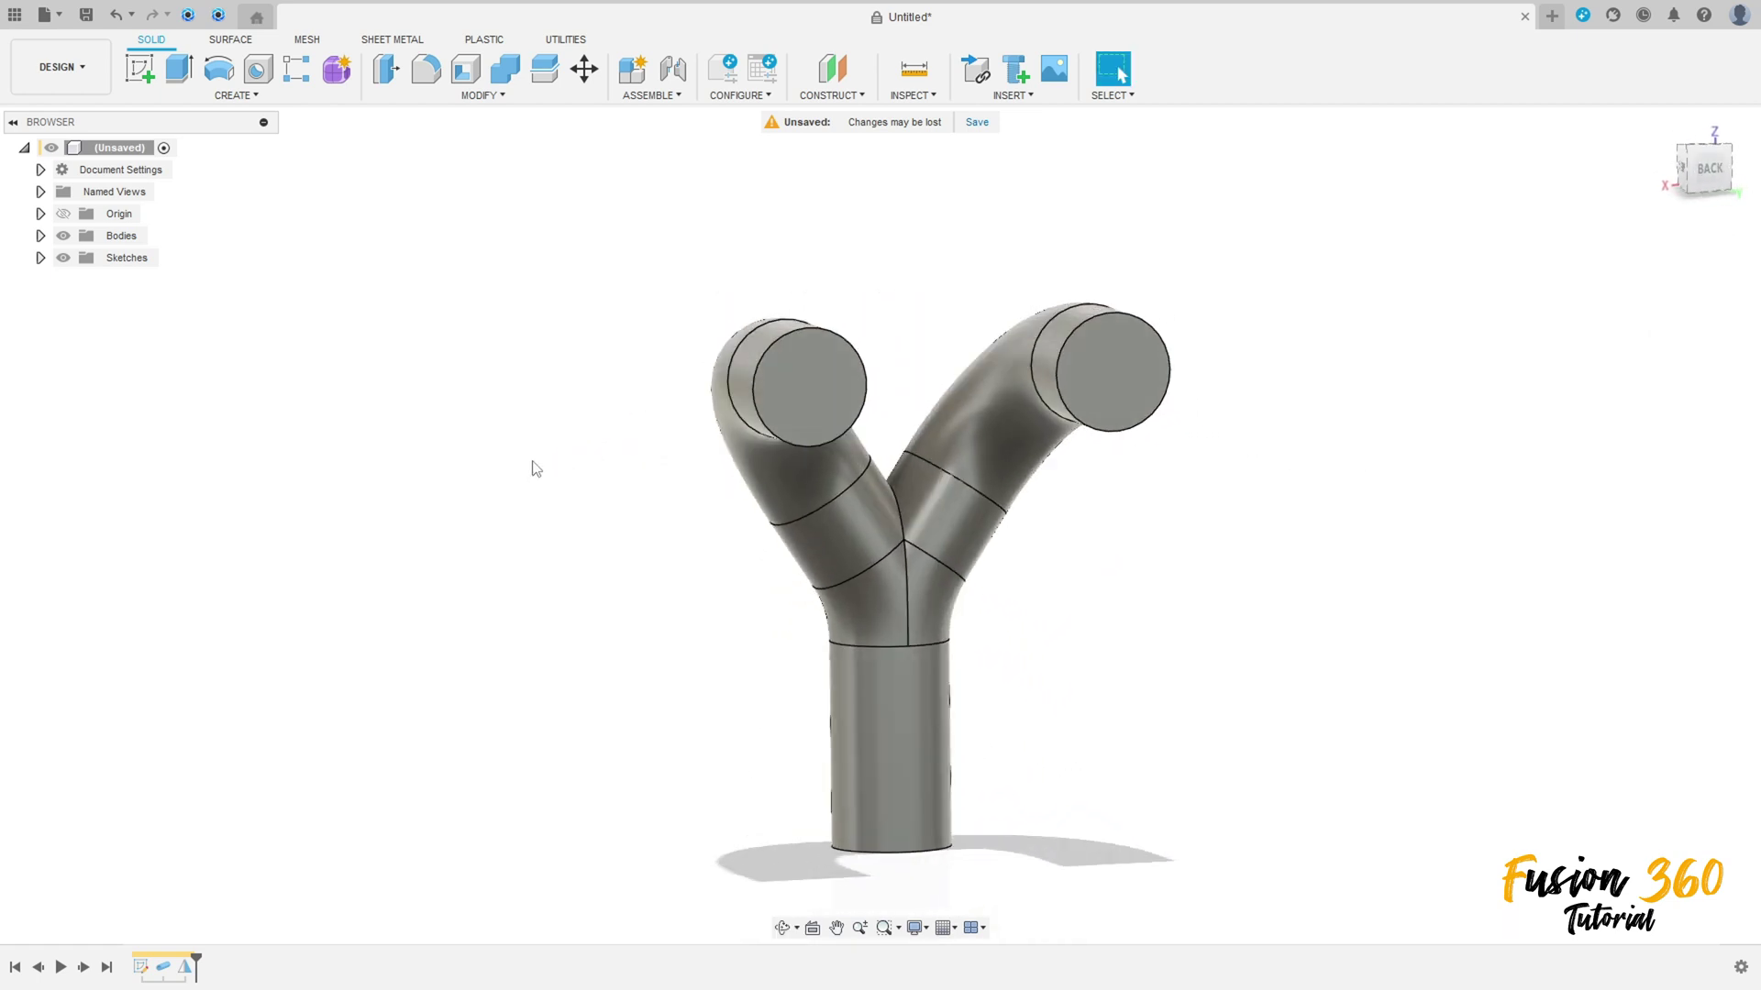
Shell the Y body with a 0.5 mm inside wall, removing both branch end faces and the stem bottom.
{"action": "left_click", "coordinate": [466, 72]}
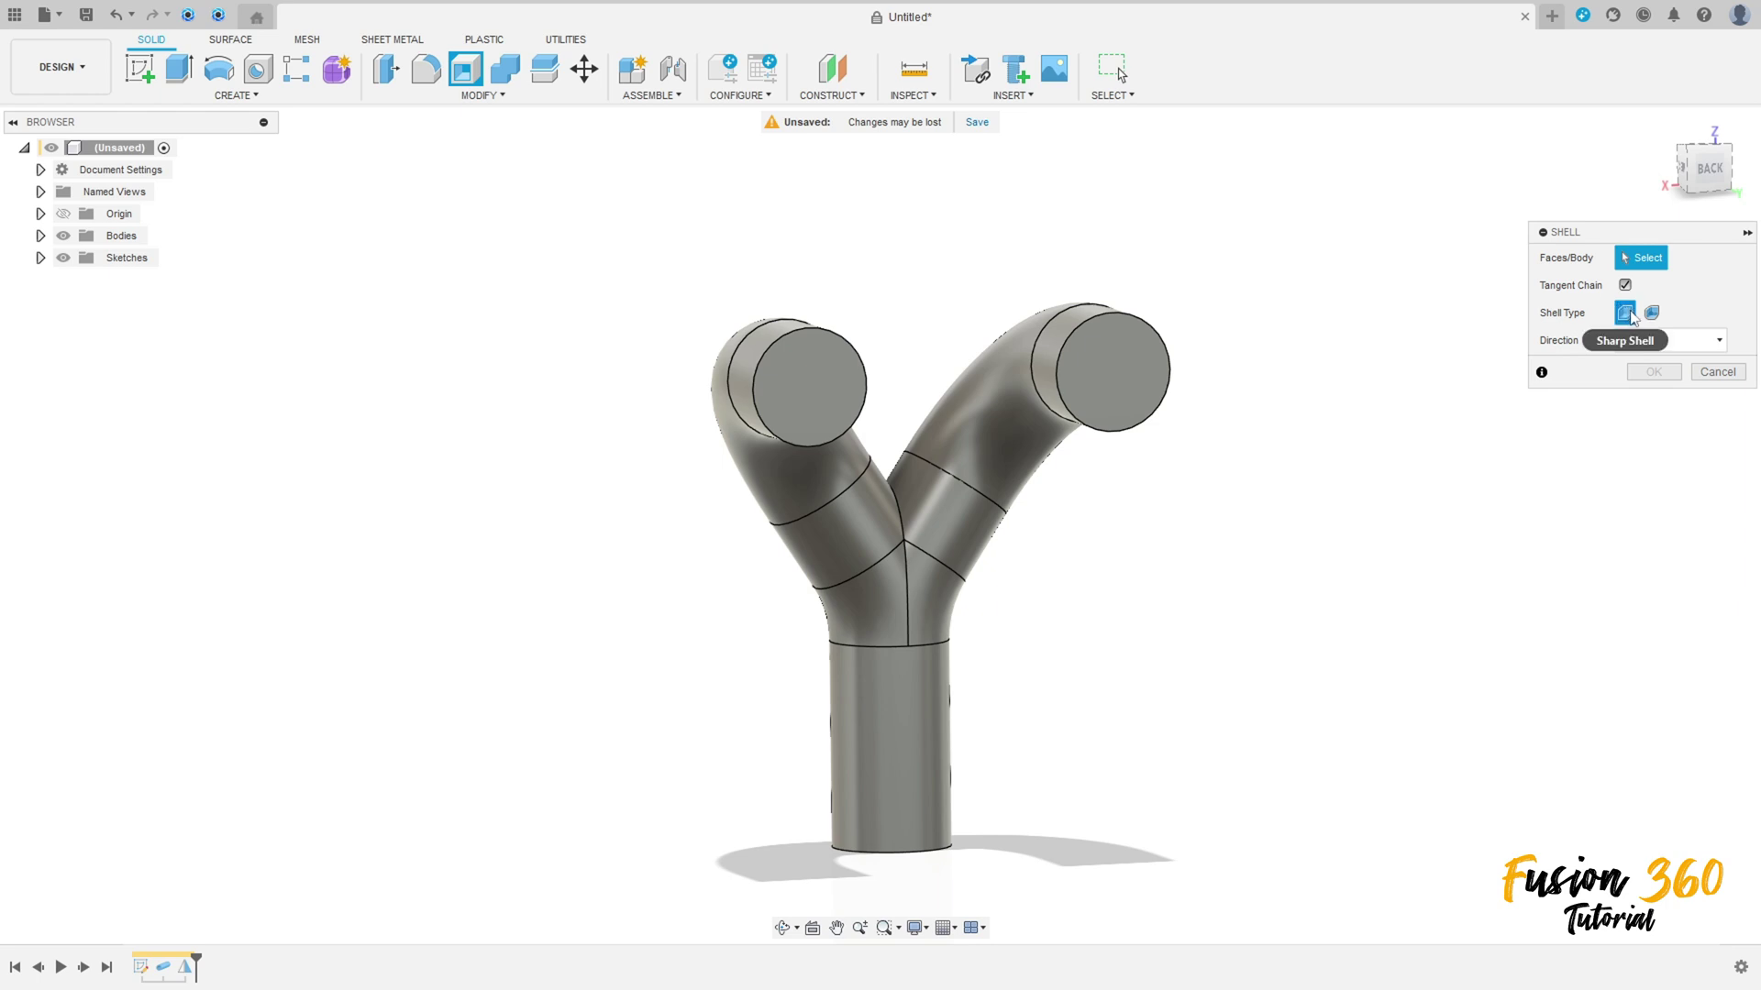
{"action": "left_click", "coordinate": [1101, 366]}
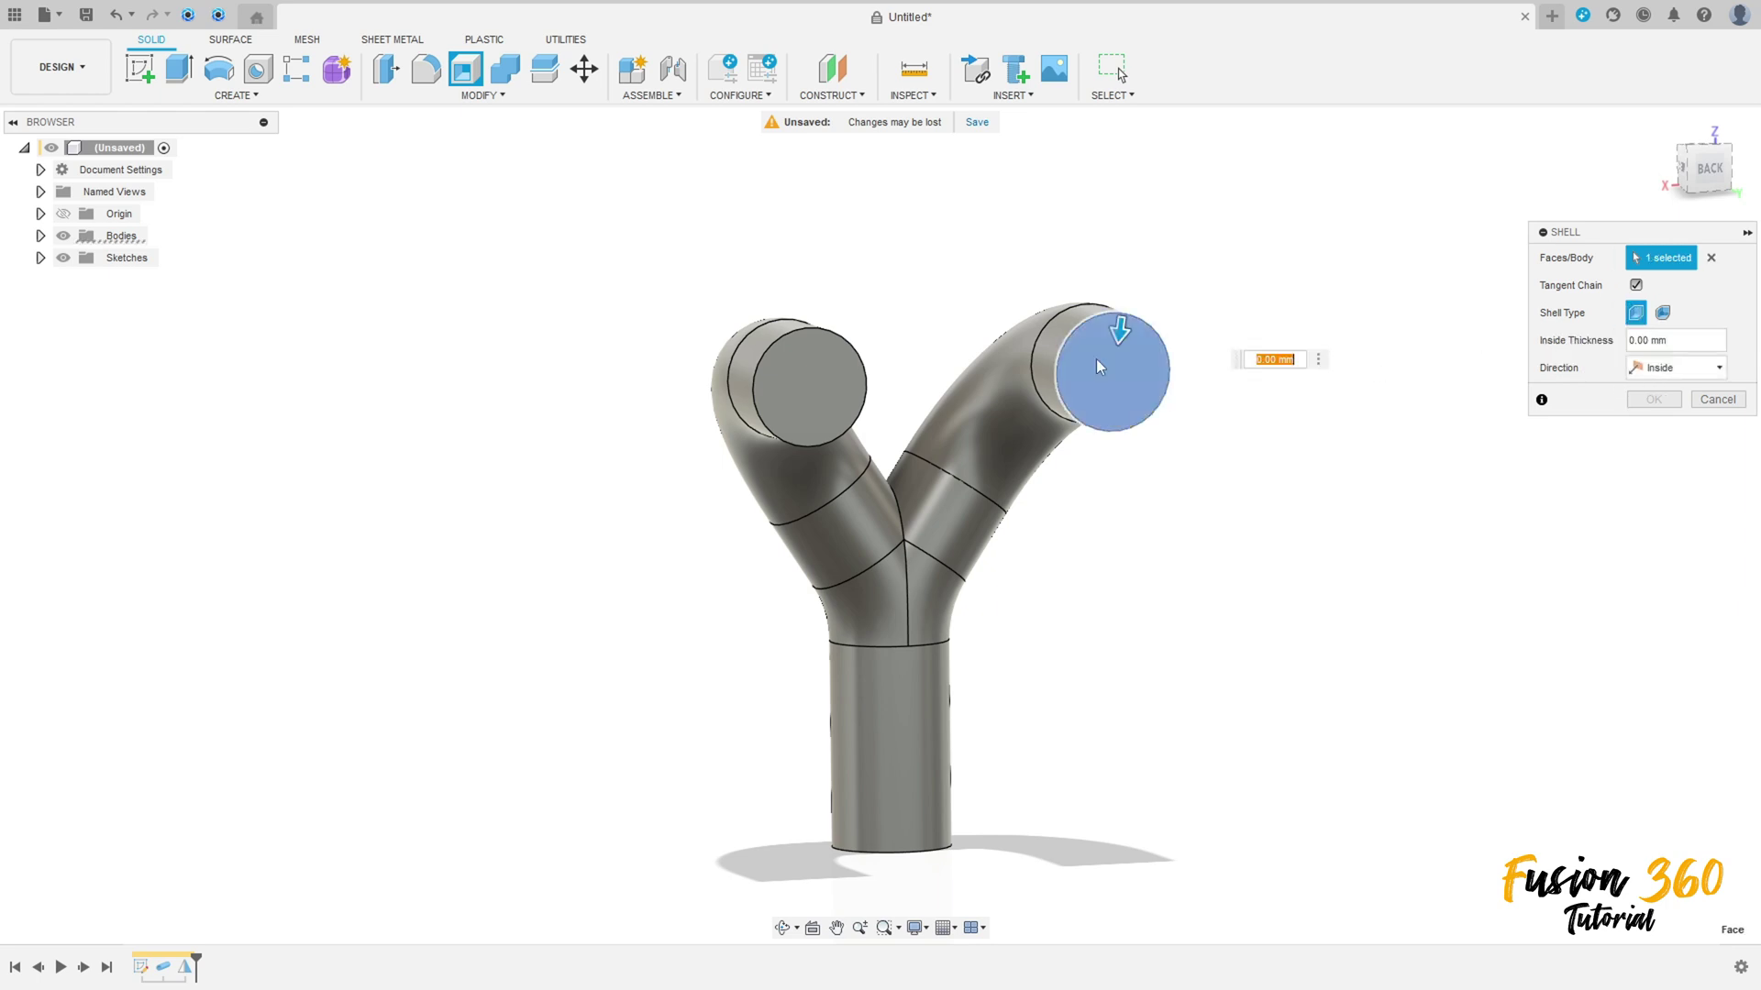
{"action": "left_click", "coordinate": [814, 390]}
{"action": "middle_click_drag", "start_coordinate": [816, 394], "coordinate": [879, 507], "text": "shift"}
{"action": "left_click", "coordinate": [872, 716]}
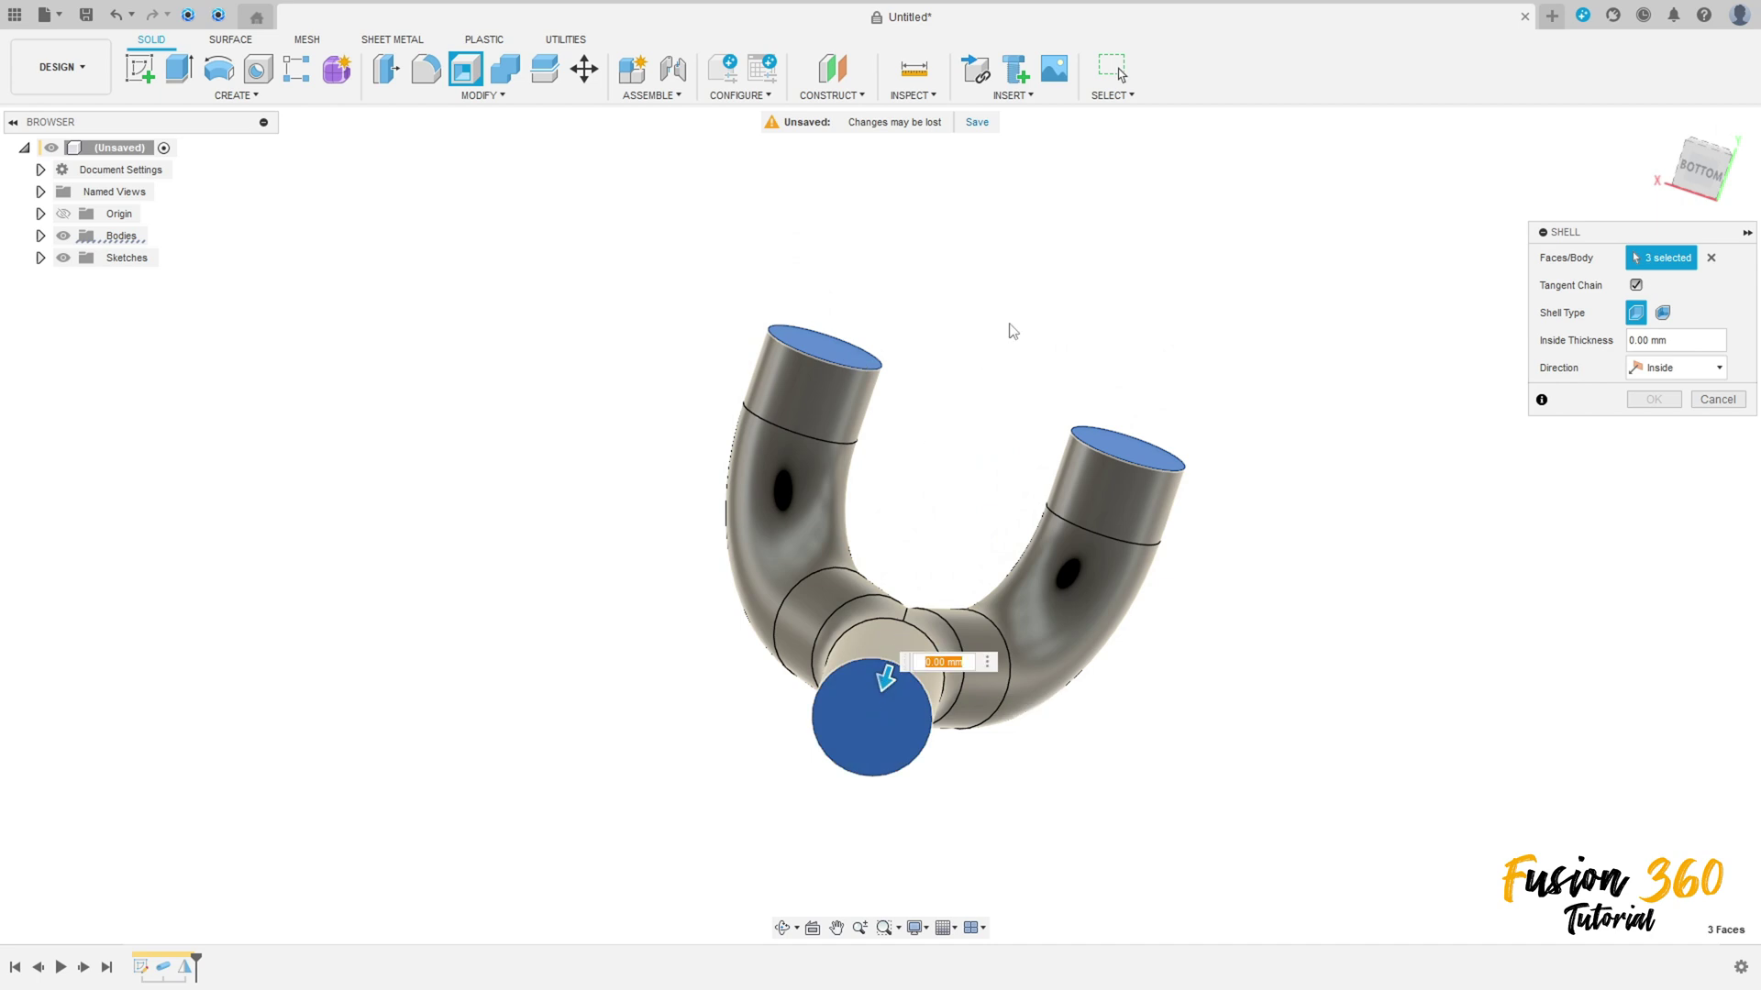
{"action": "middle_click_drag", "start_coordinate": [1010, 330], "coordinate": [1266, 421], "text": "shift"}
{"action": "left_click", "coordinate": [1693, 337]}
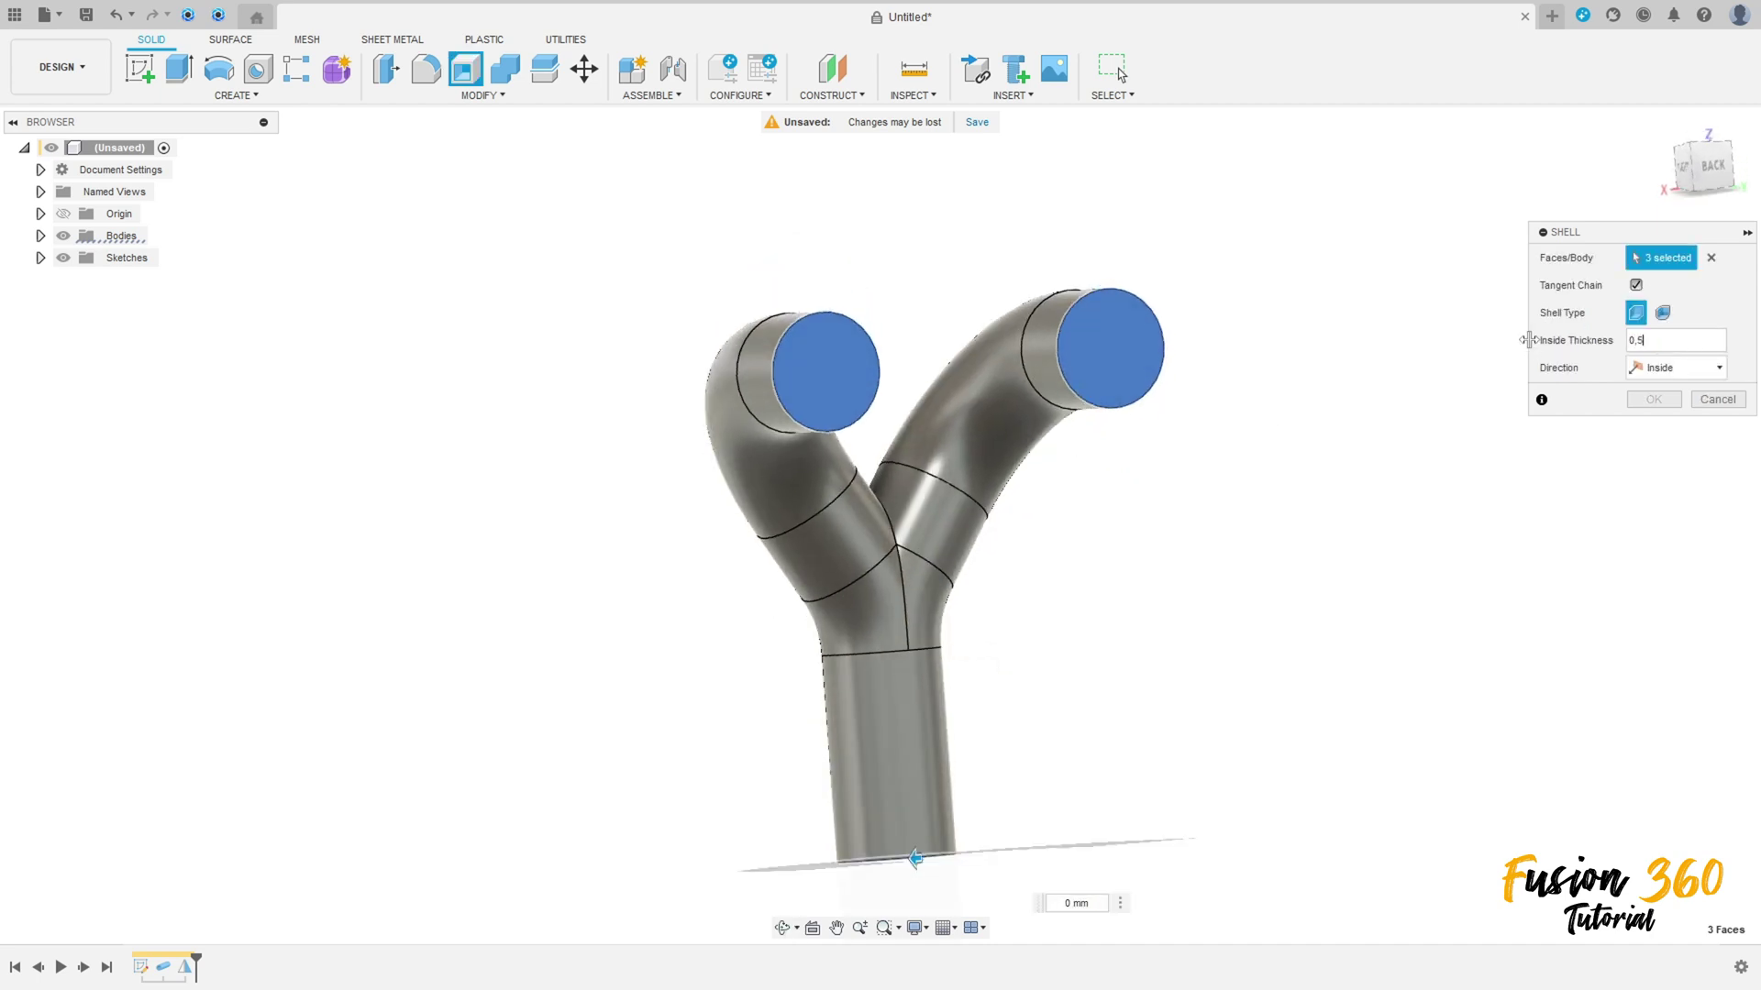
{"action": "key", "text": "Return"}
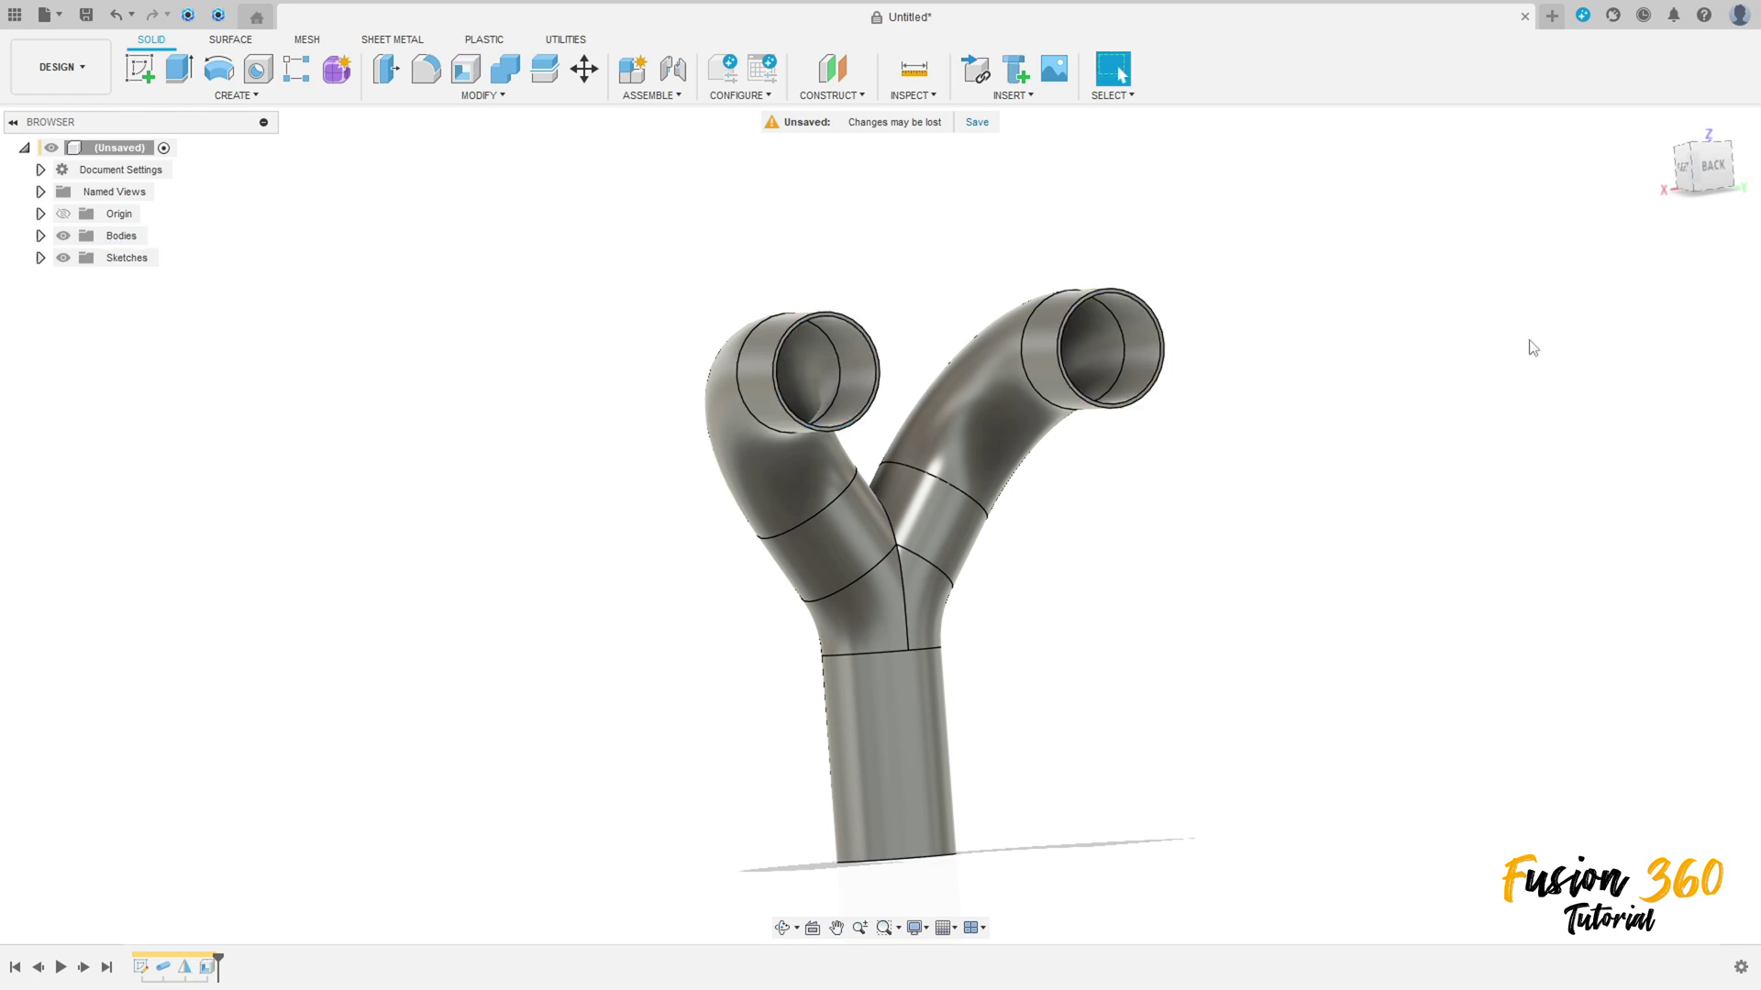
{"action": "middle_click_drag", "start_coordinate": [1167, 384], "coordinate": [774, 302], "text": "shift"}
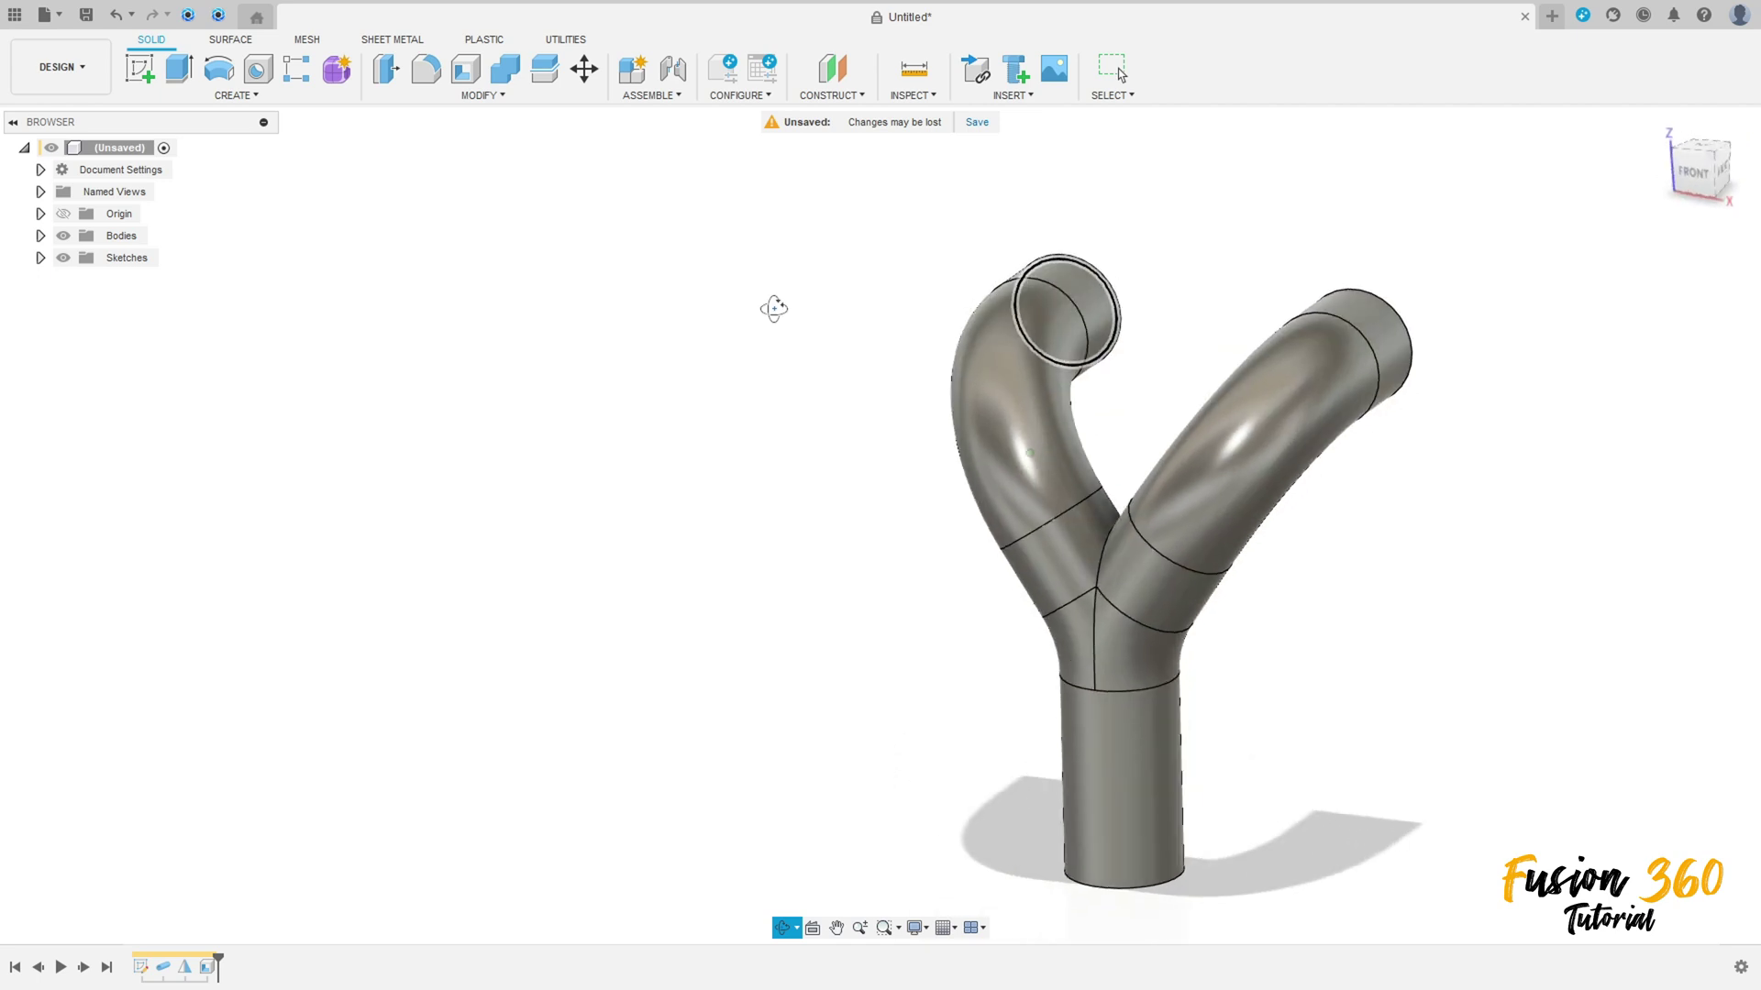
{"action": "key", "text": "Escape"}
Add a flipped XZ-plane section analysis at -2 mm, then hide it.
{"action": "left_click", "coordinate": [911, 97]}
{"action": "left_click", "coordinate": [949, 275]}
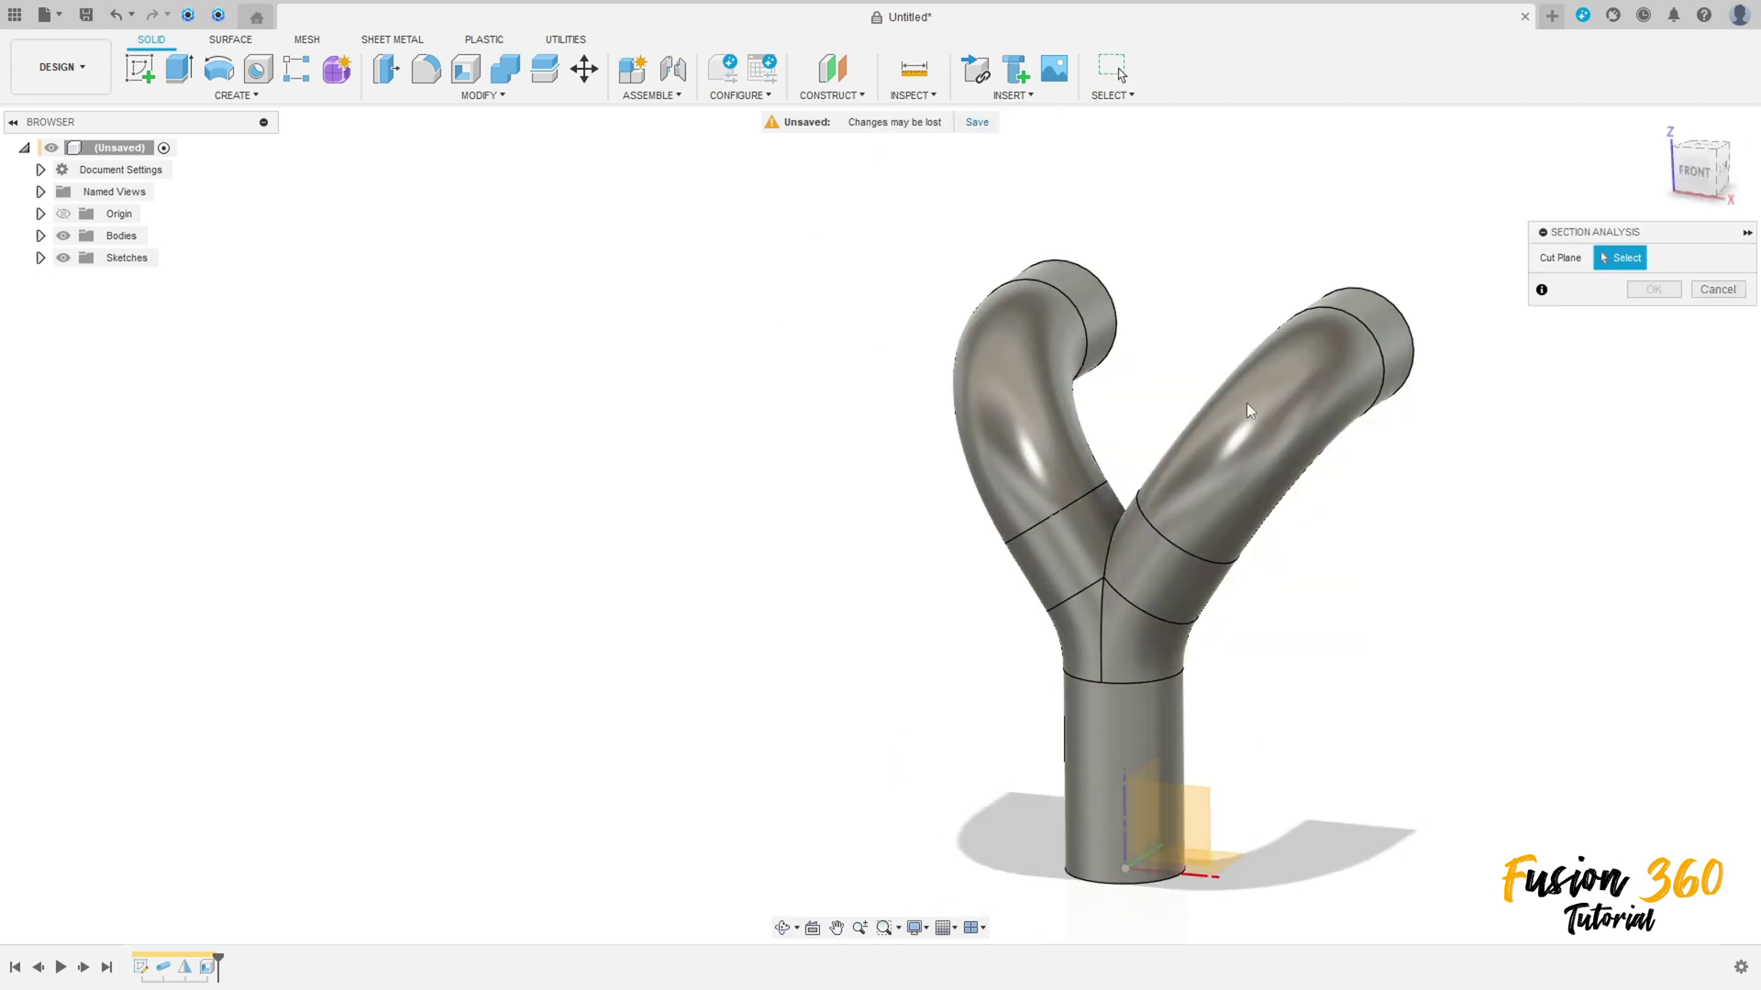
{"action": "left_click", "coordinate": [1208, 805]}
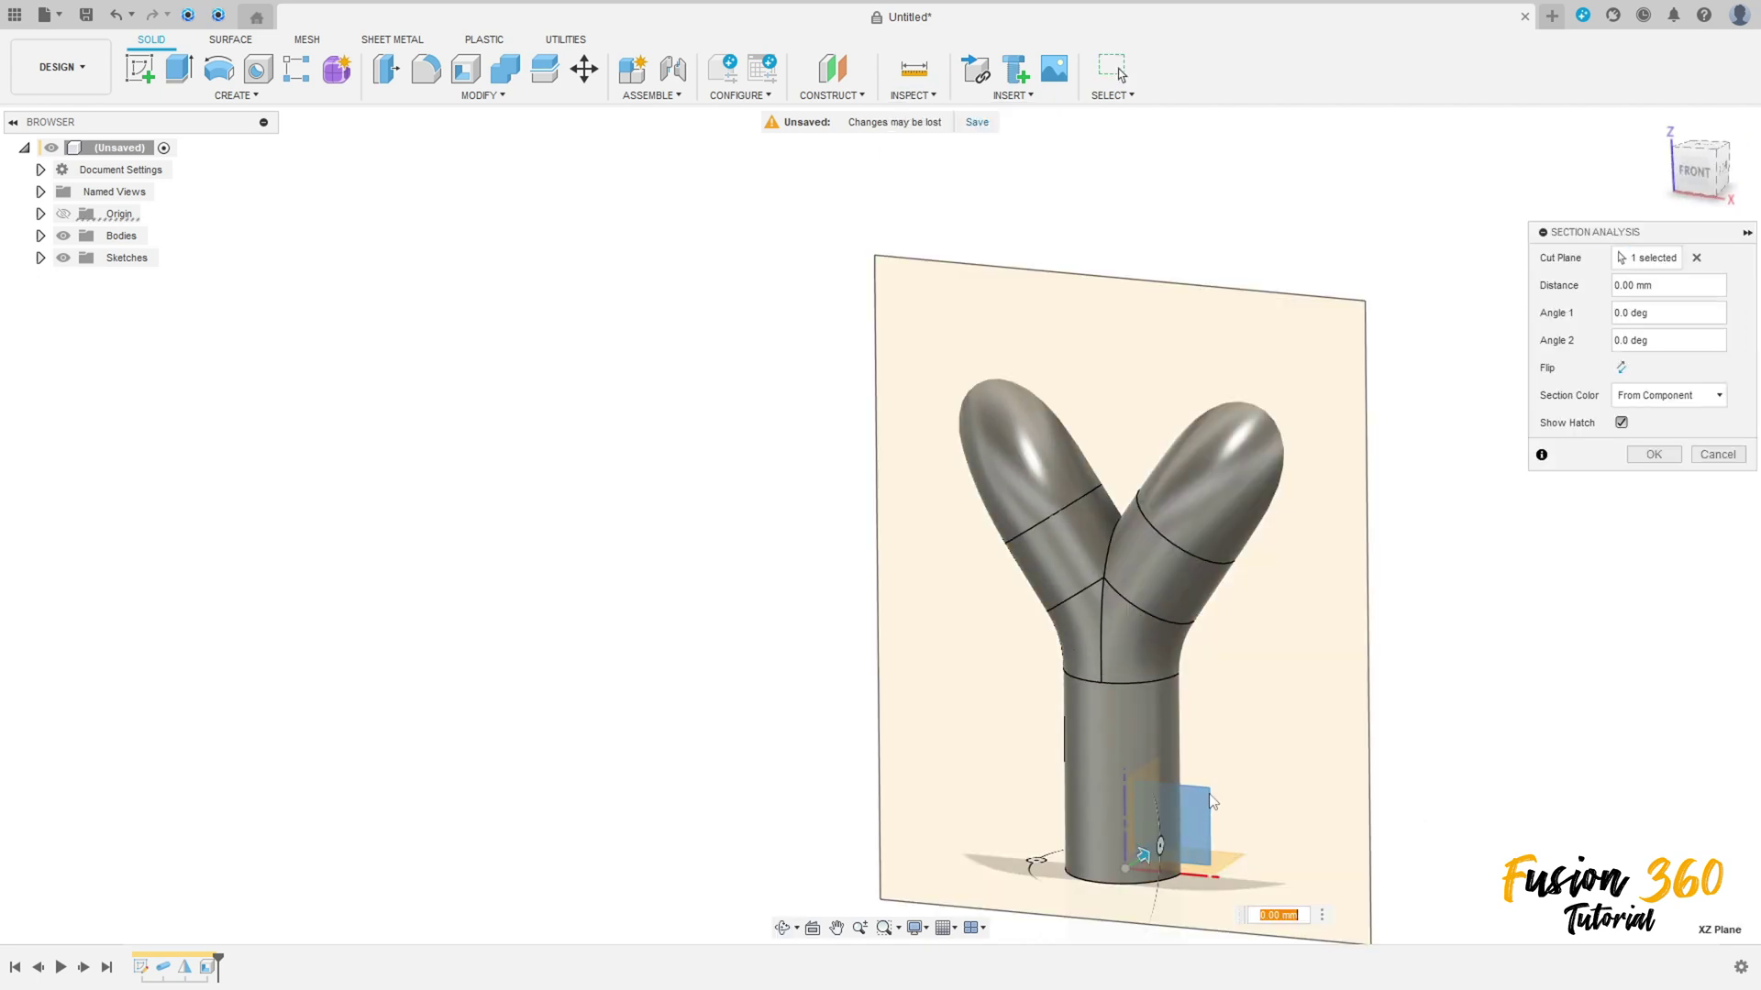
{"action": "left_click", "coordinate": [1622, 368]}
{"action": "middle_click_drag", "start_coordinate": [1300, 690], "coordinate": [1079, 885], "text": "shift"}
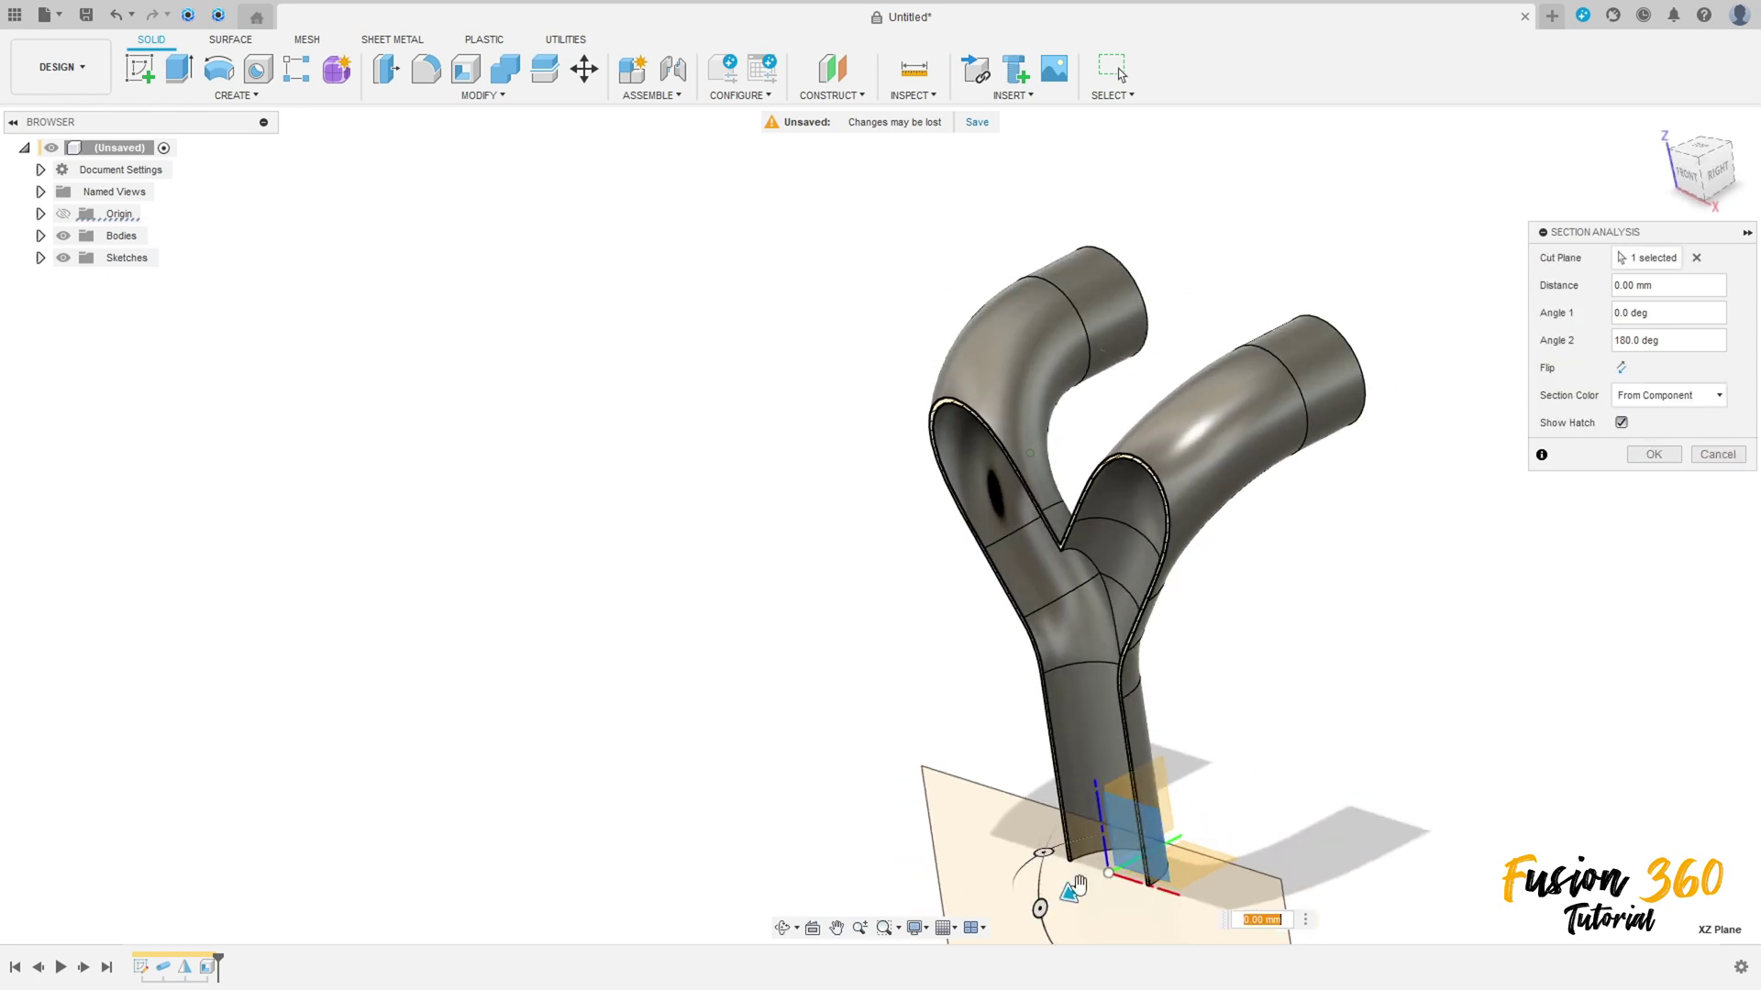
{"action": "mouse_move", "coordinate": [1068, 895]}
{"action": "left_mouse_down"}
{"action": "mouse_move", "coordinate": [1210, 837]}
{"action": "mouse_move", "coordinate": [1068, 880]}
{"action": "left_mouse_up"}
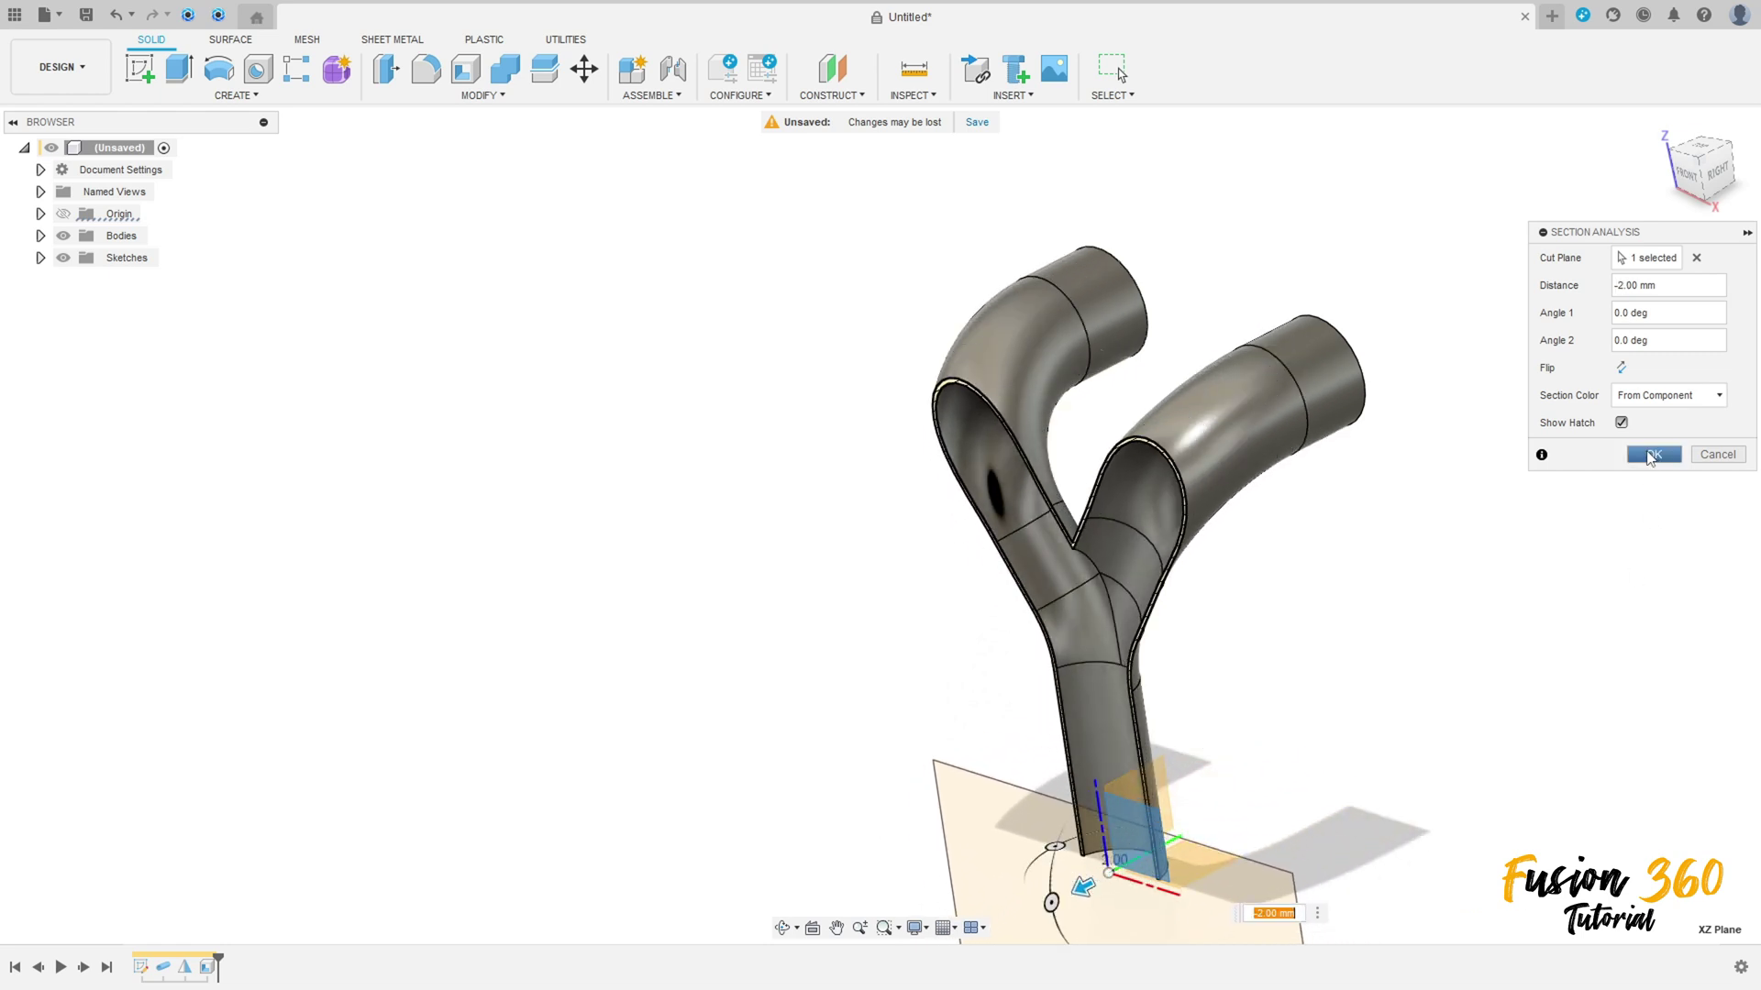
{"action": "left_click", "coordinate": [1650, 455]}
{"action": "left_click", "coordinate": [63, 235]}
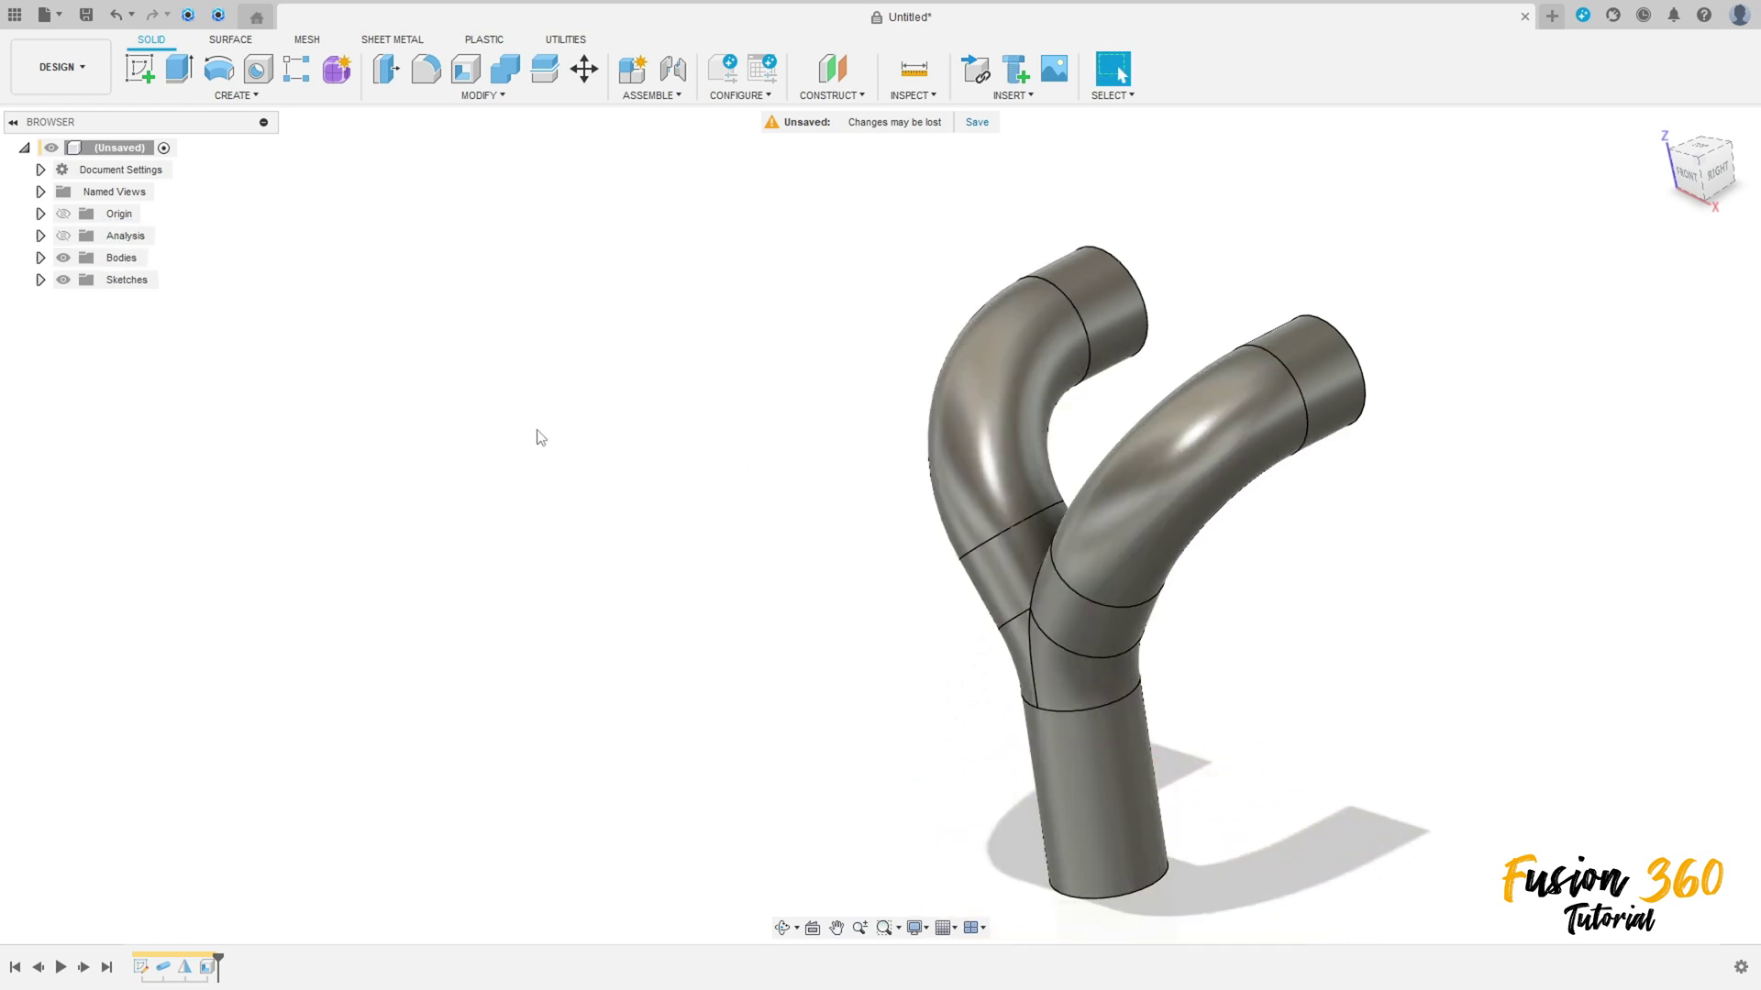
{"action": "mouse_move", "coordinate": [541, 438]}
{"action": "middle_mouse_down", "text": "shift"}
{"action": "mouse_move", "coordinate": [578, 354]}
{"action": "mouse_move", "coordinate": [326, 224]}
{"action": "middle_mouse_up", "text": "shift"}
Start a sketch on the branch end face and project both branches' inner circles into it.
{"action": "left_click", "coordinate": [140, 68]}
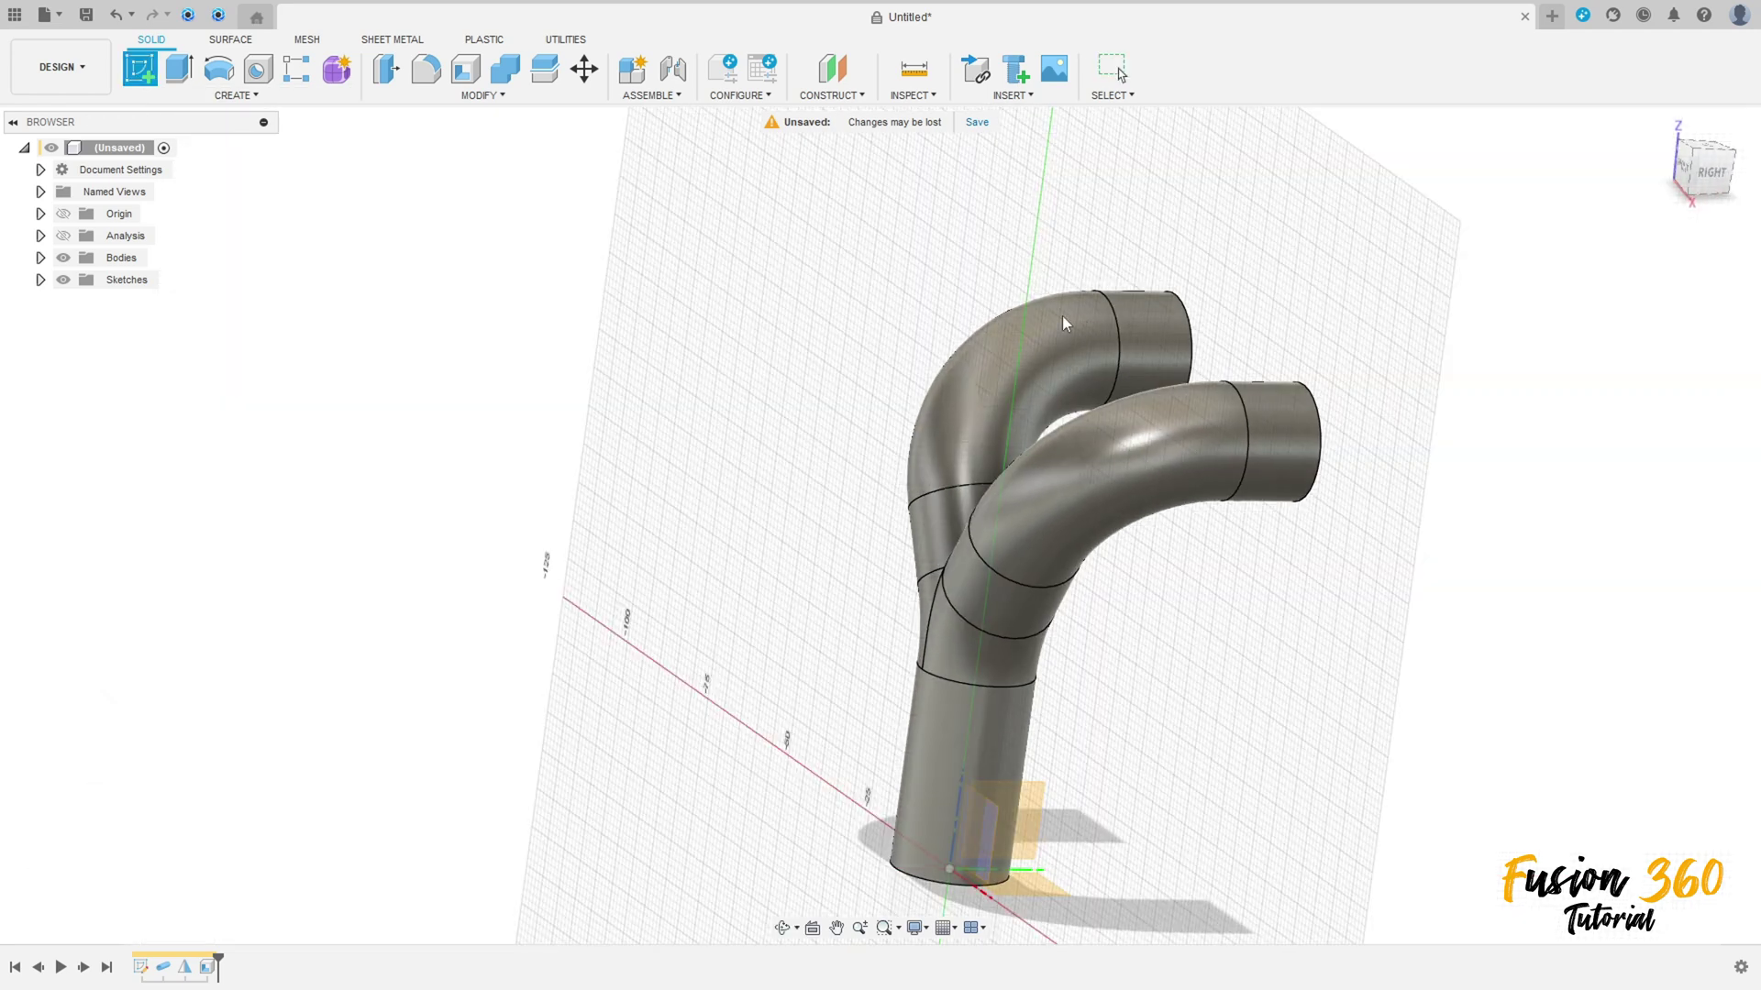
{"action": "middle_click_drag", "start_coordinate": [1063, 319], "coordinate": [959, 353], "text": "shift"}
{"action": "scroll", "coordinate": [1033, 377], "scroll_direction": "up", "scroll_amount": 5}
{"action": "left_click", "coordinate": [1044, 377]}
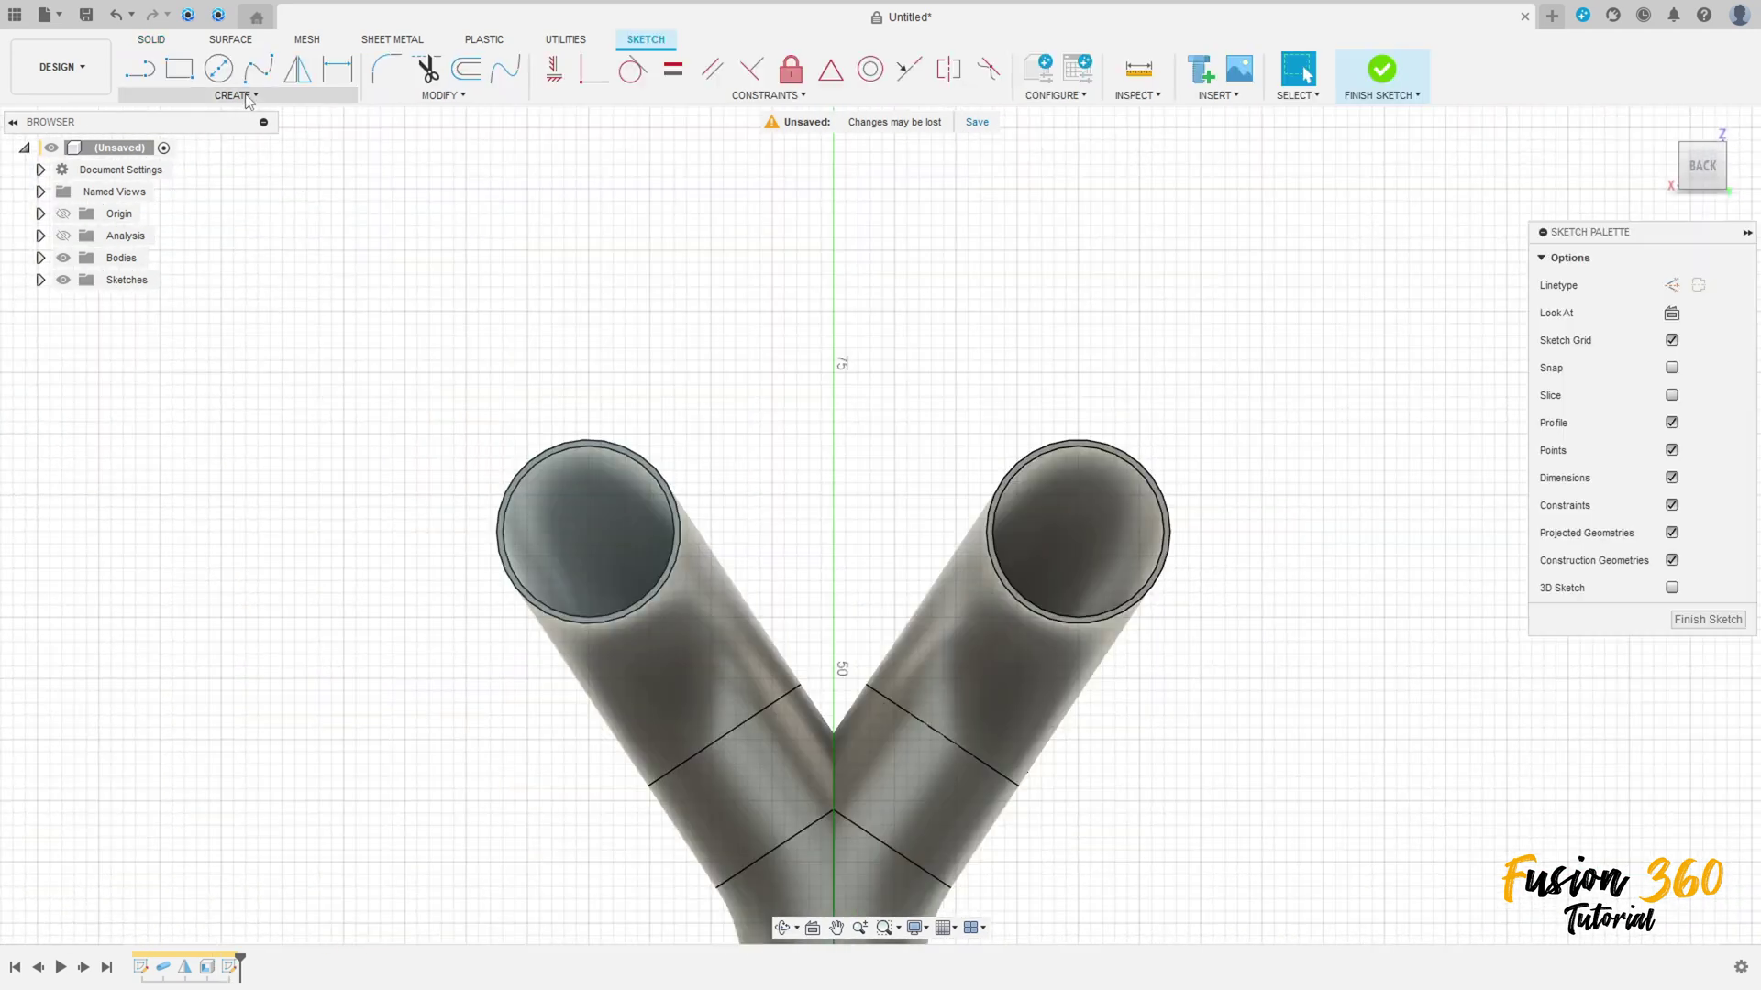
{"action": "left_click", "coordinate": [235, 95]}
{"action": "mouse_move", "coordinate": [216, 373]}
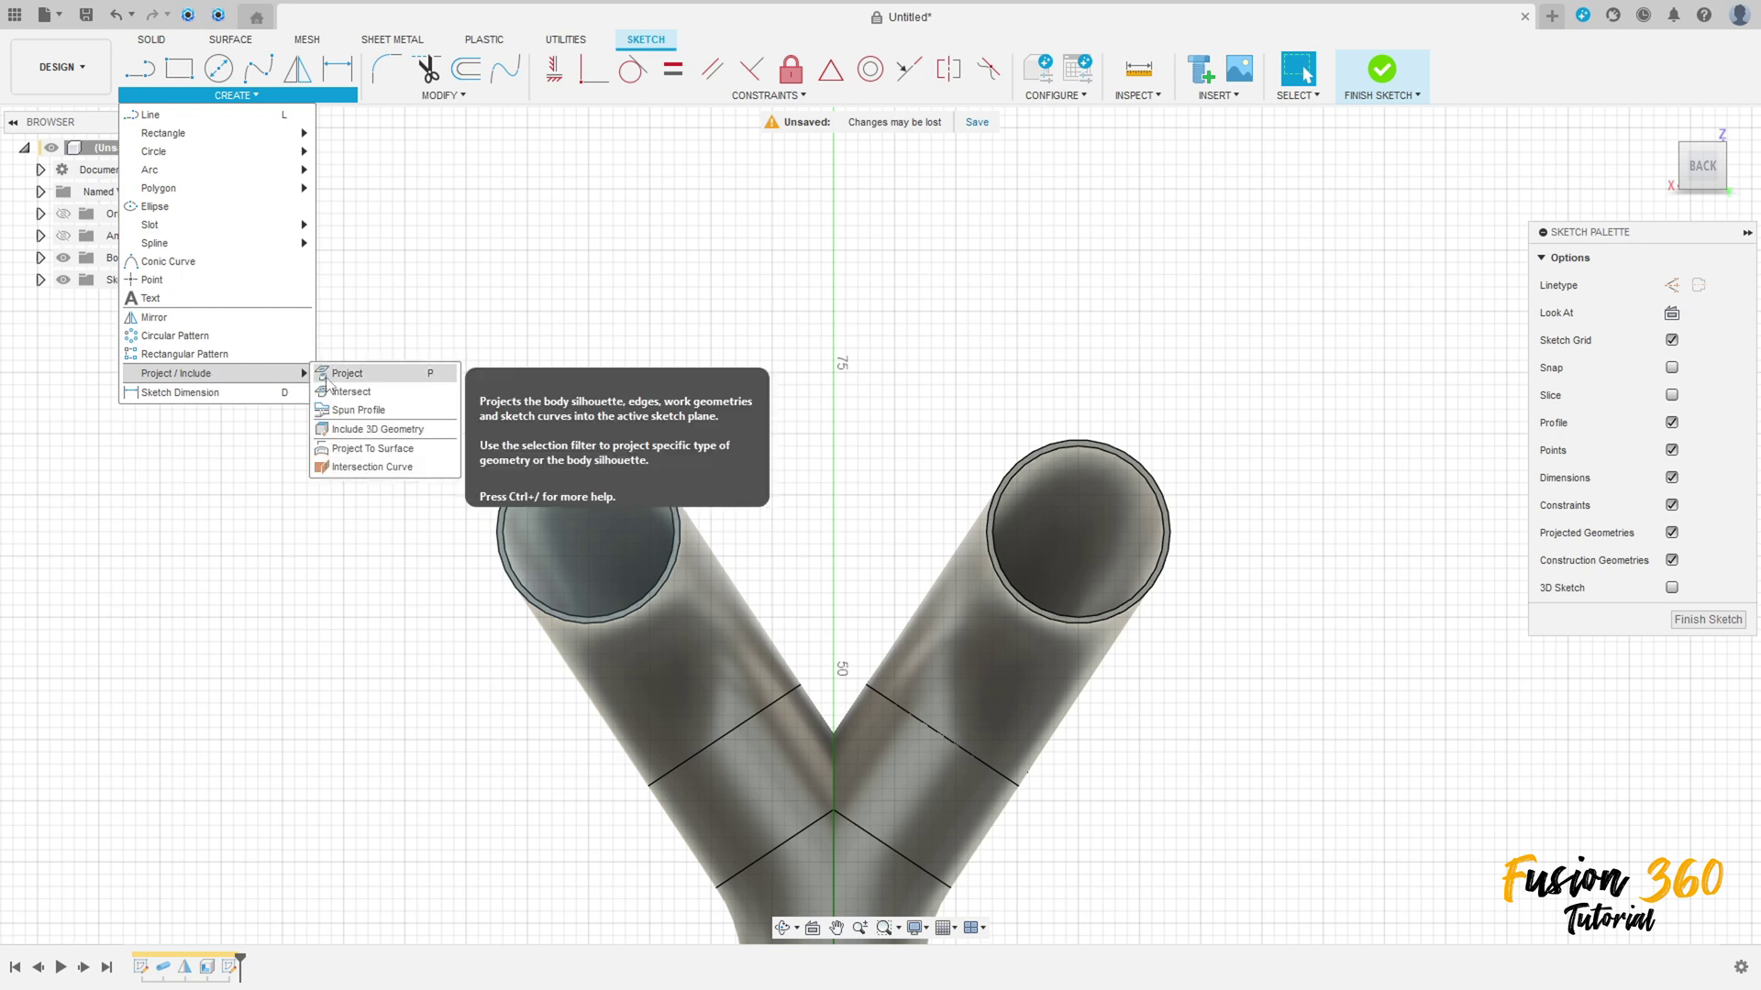
{"action": "left_click", "coordinate": [347, 373]}
{"action": "scroll", "coordinate": [565, 450], "scroll_direction": "up", "scroll_amount": 4}
{"action": "left_click", "coordinate": [574, 436]}
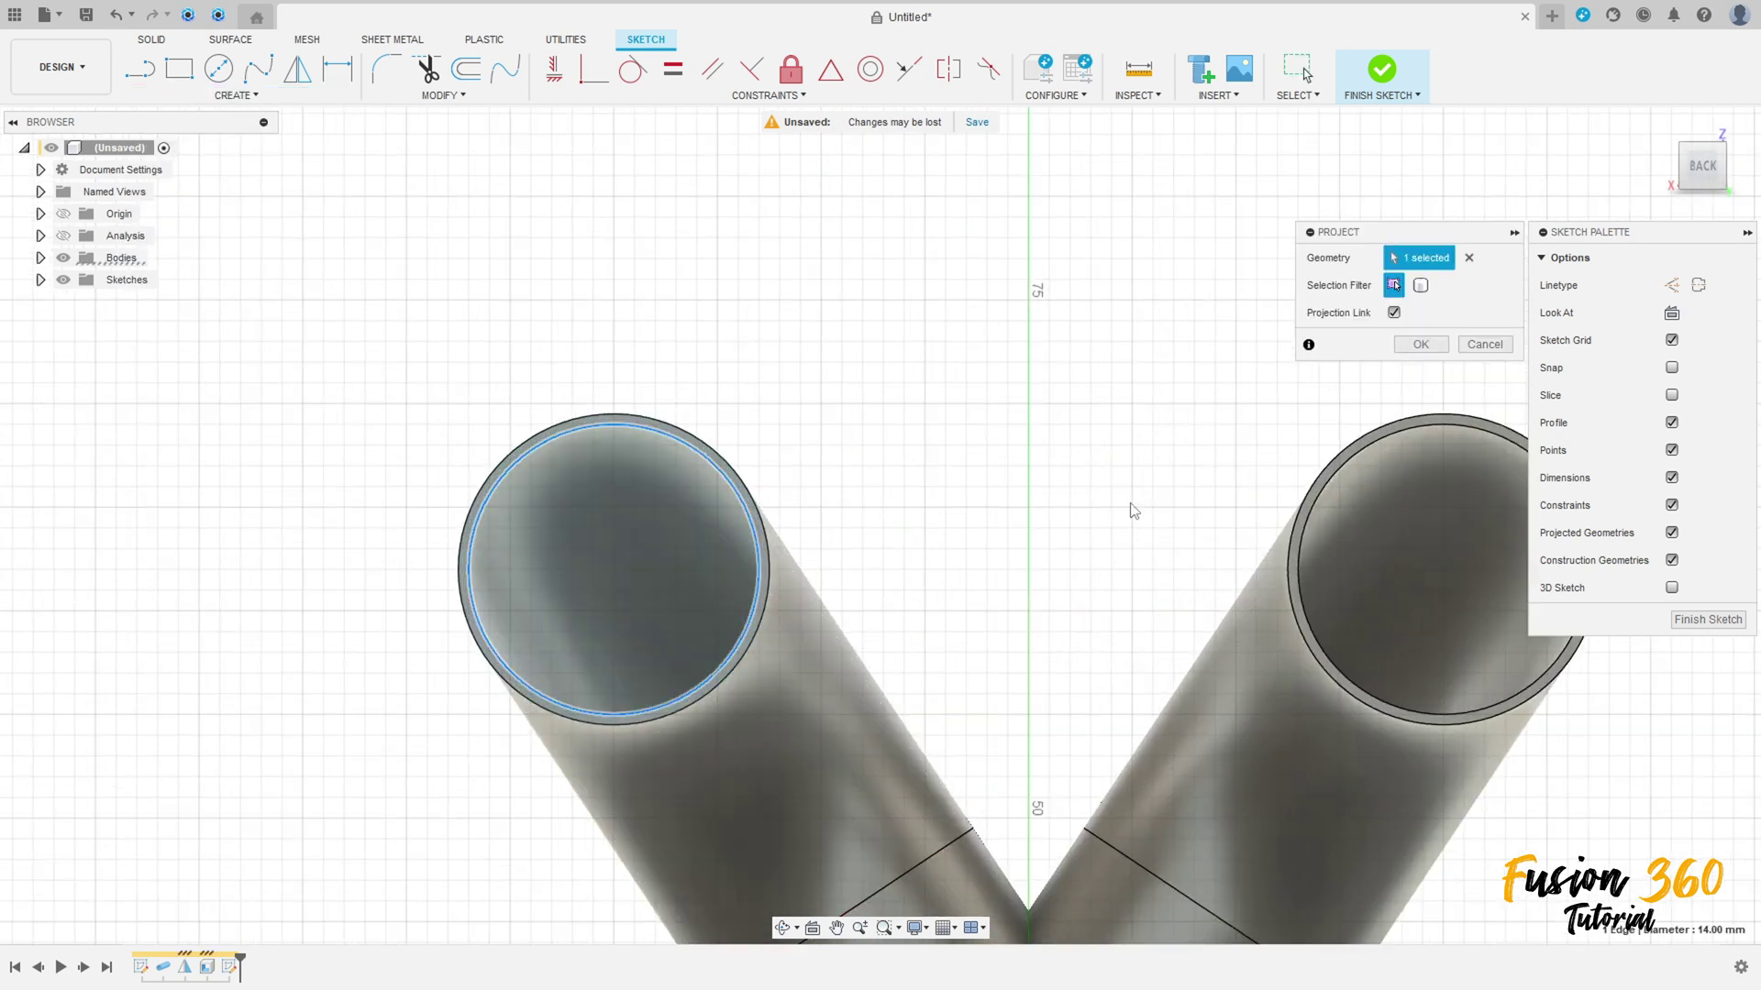
{"action": "left_click", "coordinate": [1359, 454]}
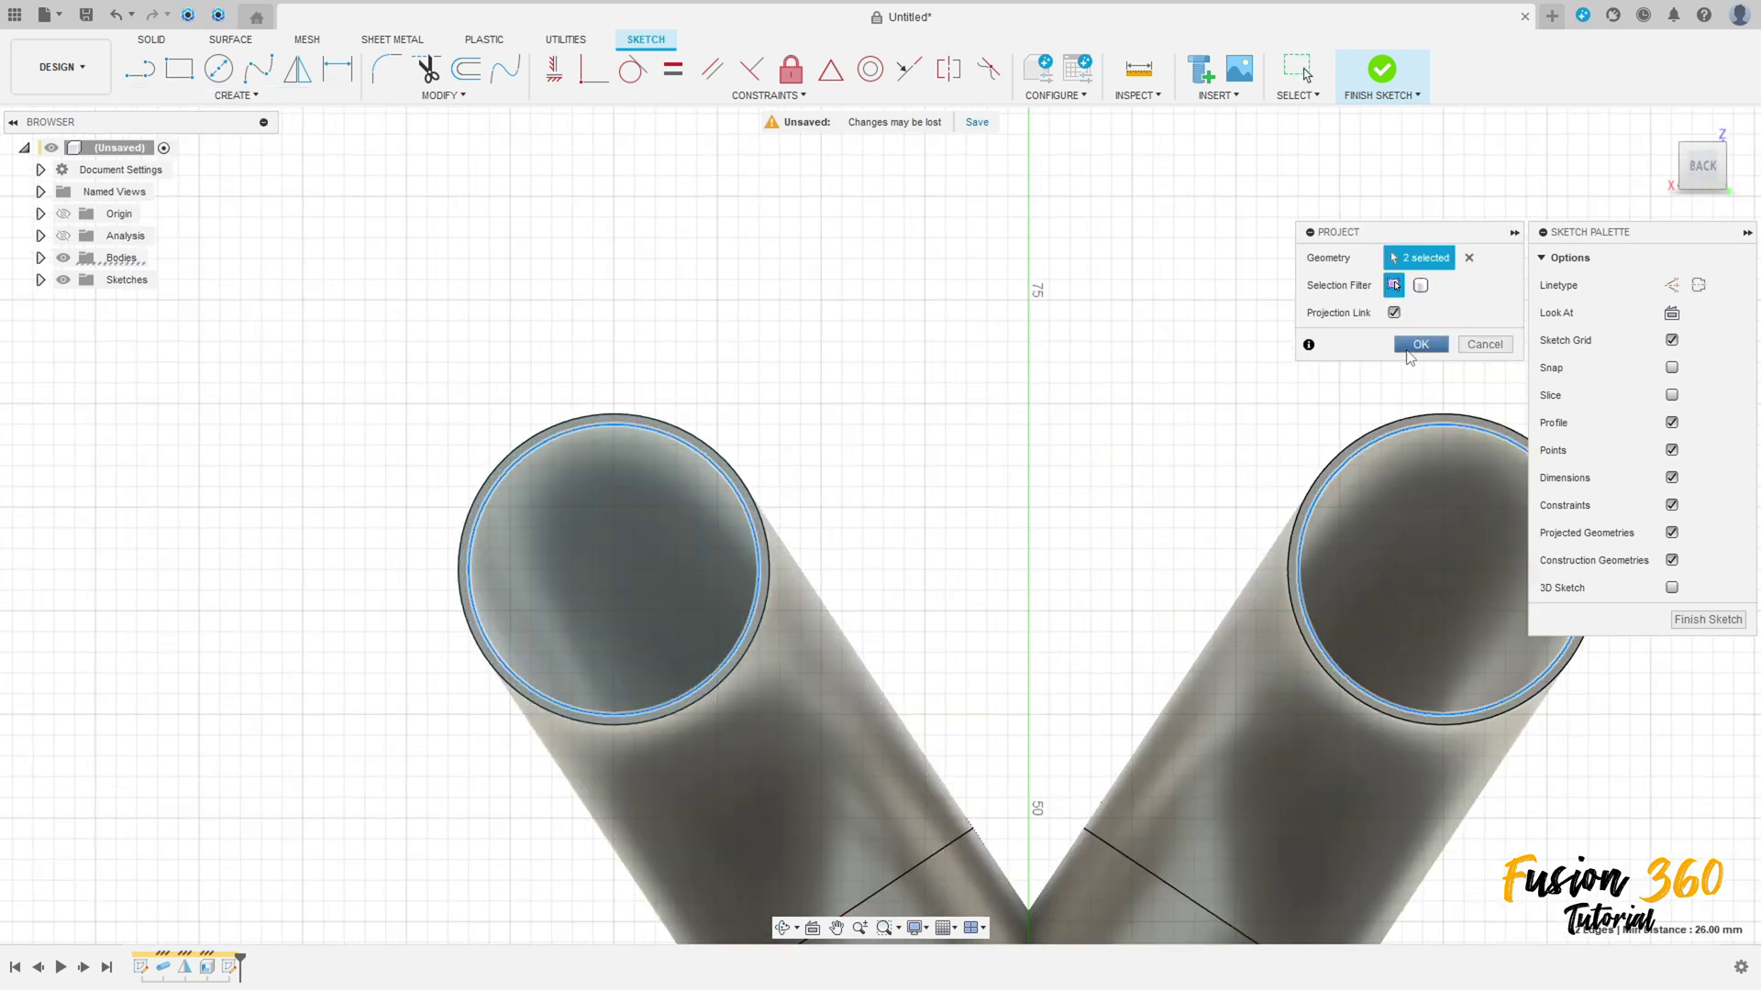
{"action": "left_click", "coordinate": [1412, 347]}
{"action": "scroll", "coordinate": [1116, 432], "scroll_direction": "down", "scroll_amount": 4}
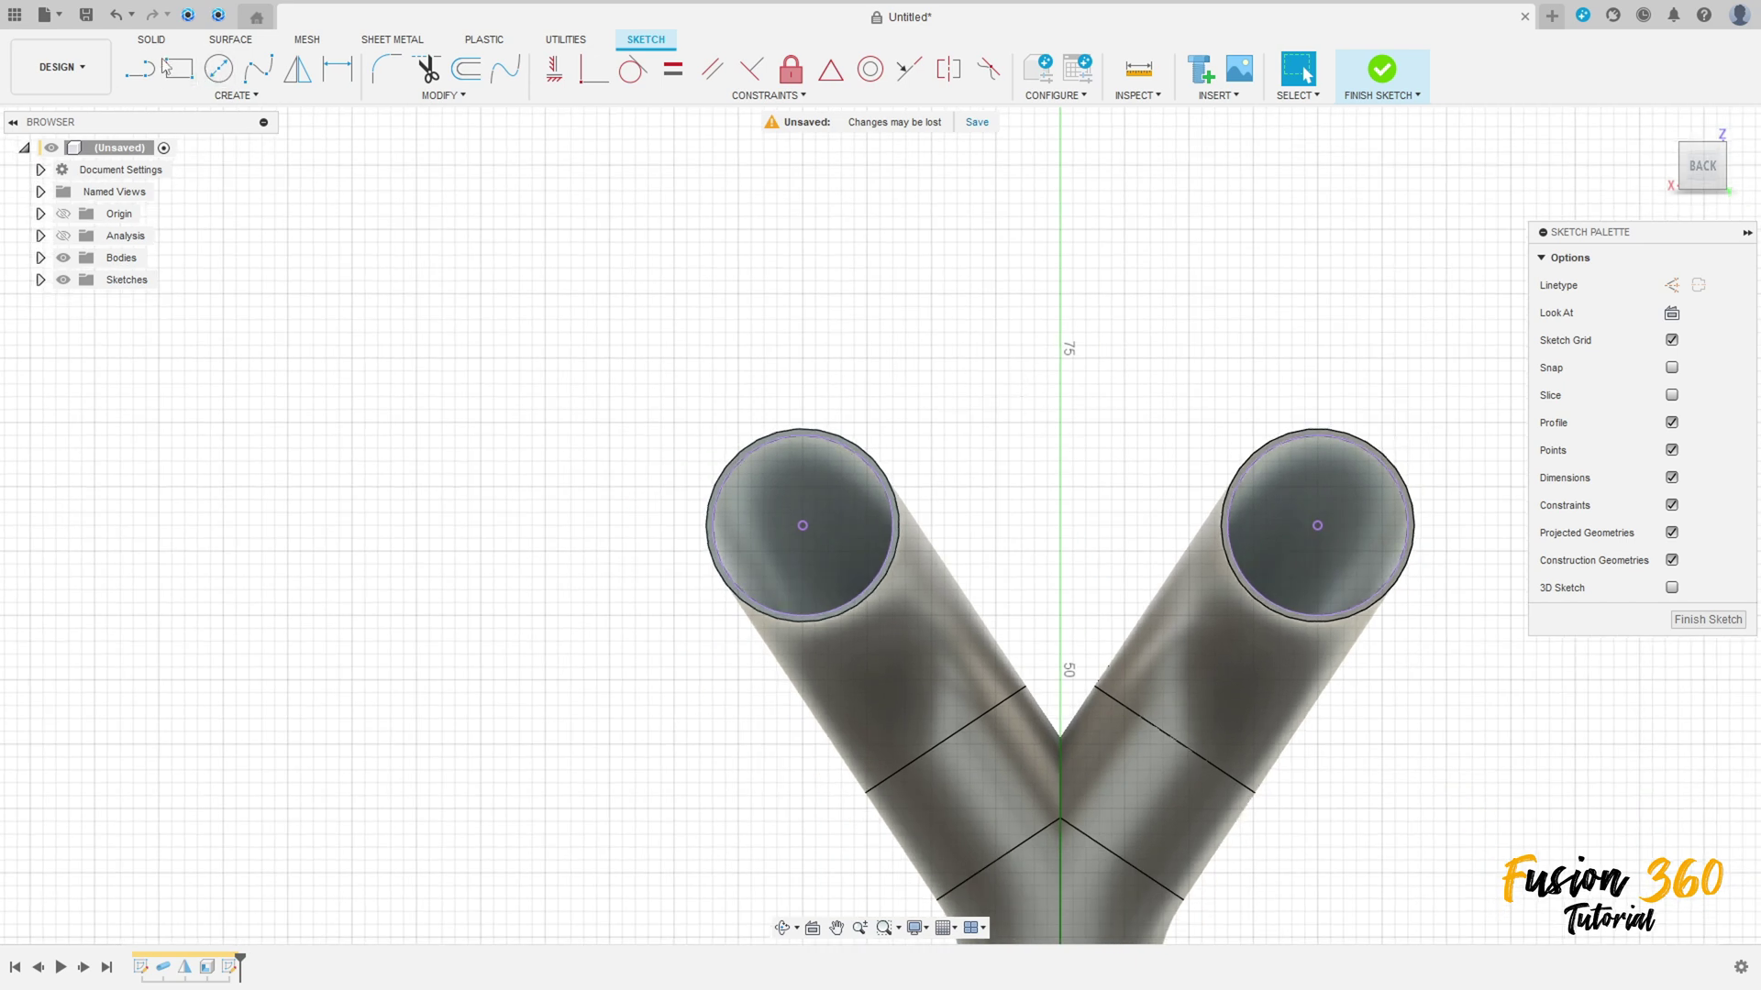
Draw a 28 mm wide center-to-center slot between the two projected circle centres.
{"action": "left_click", "coordinate": [235, 96]}
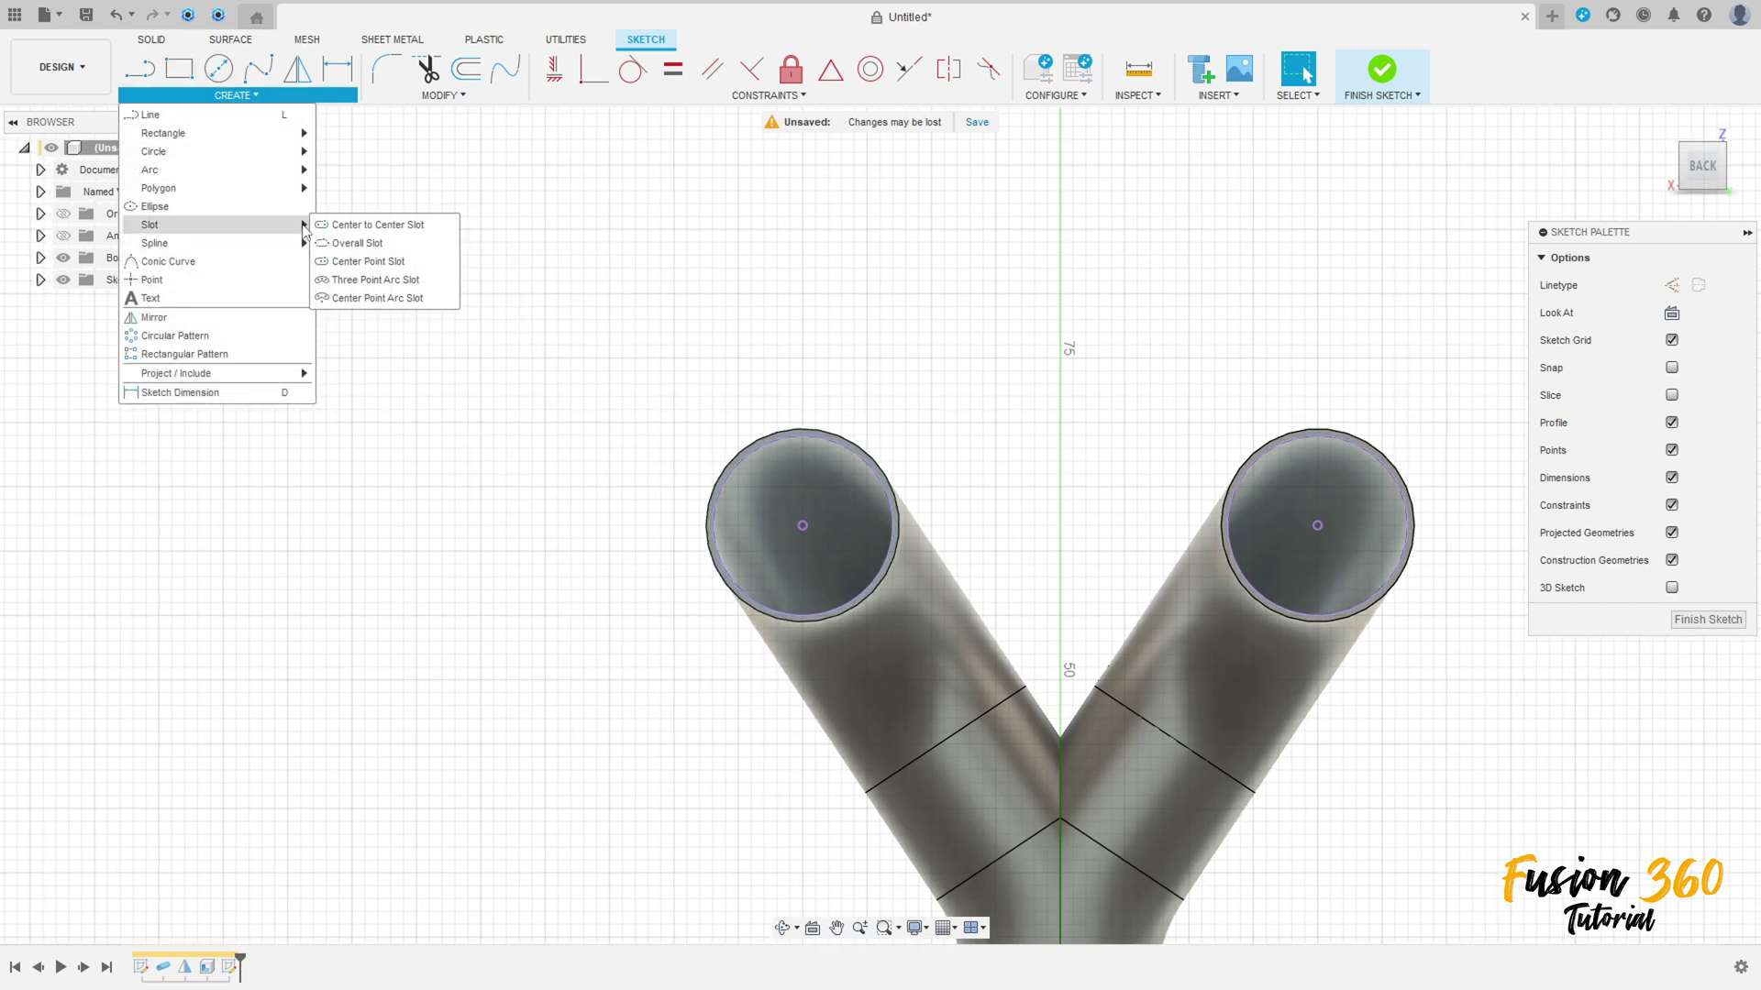
{"action": "left_click", "coordinate": [346, 225]}
{"action": "left_click", "coordinate": [803, 525]}
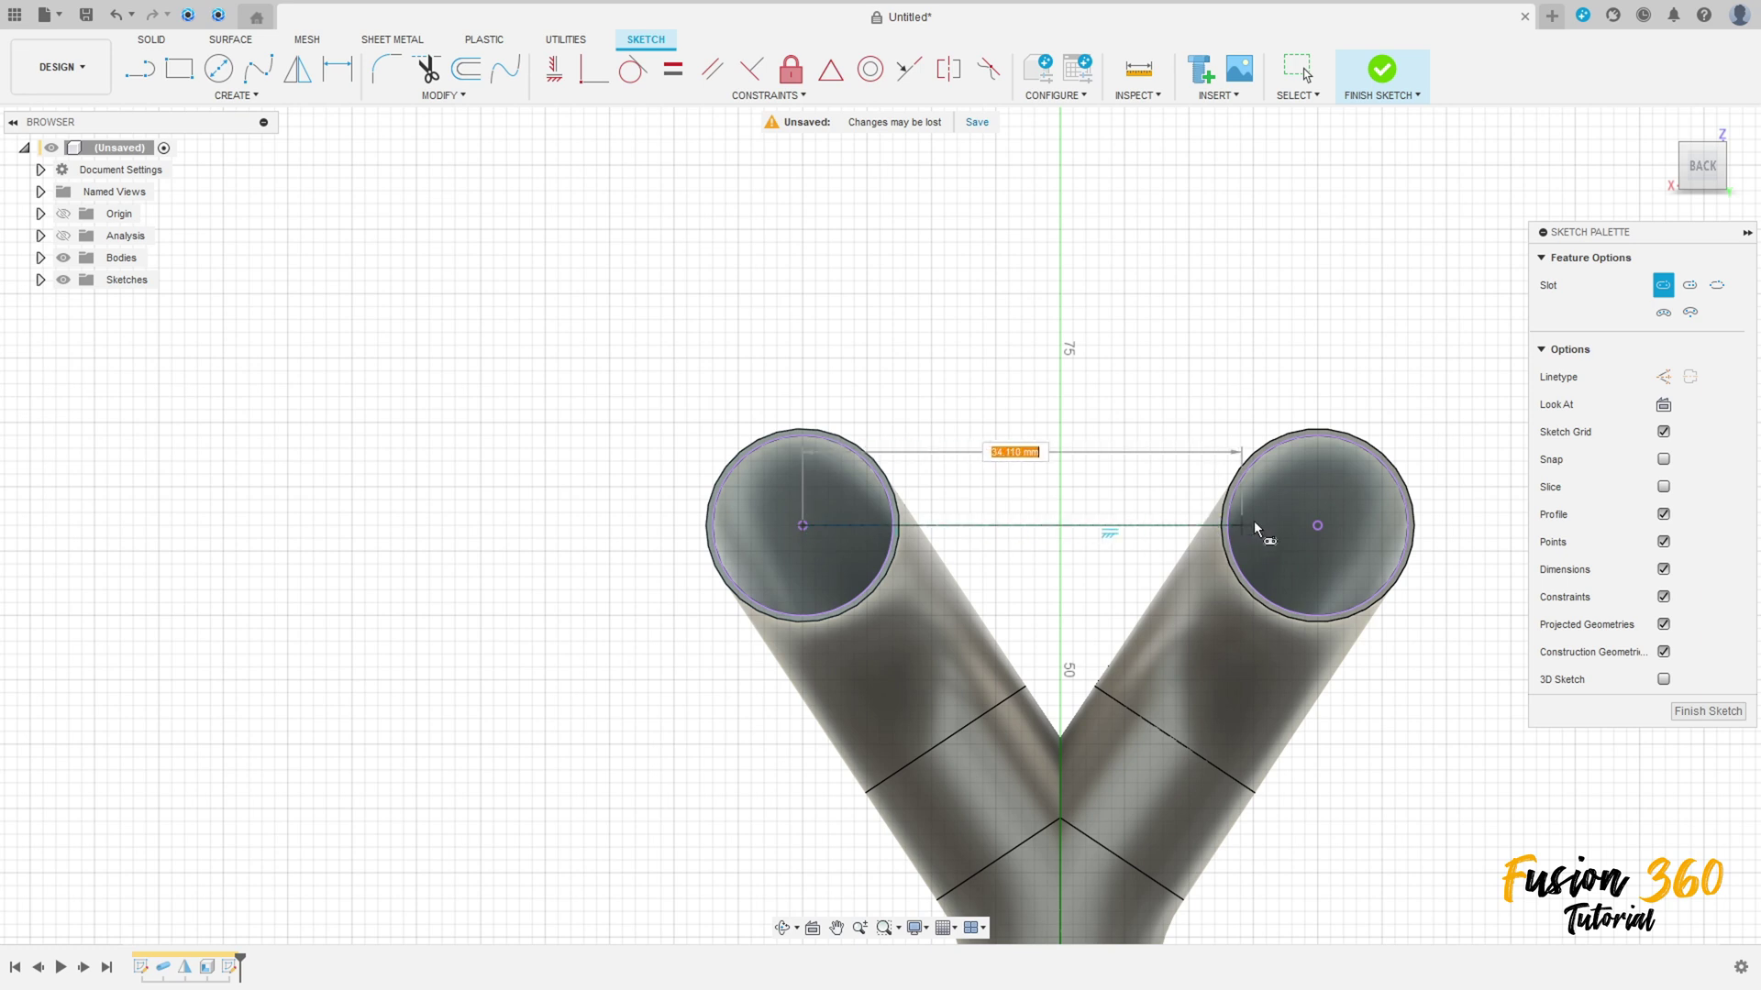
{"action": "left_click", "coordinate": [1318, 526]}
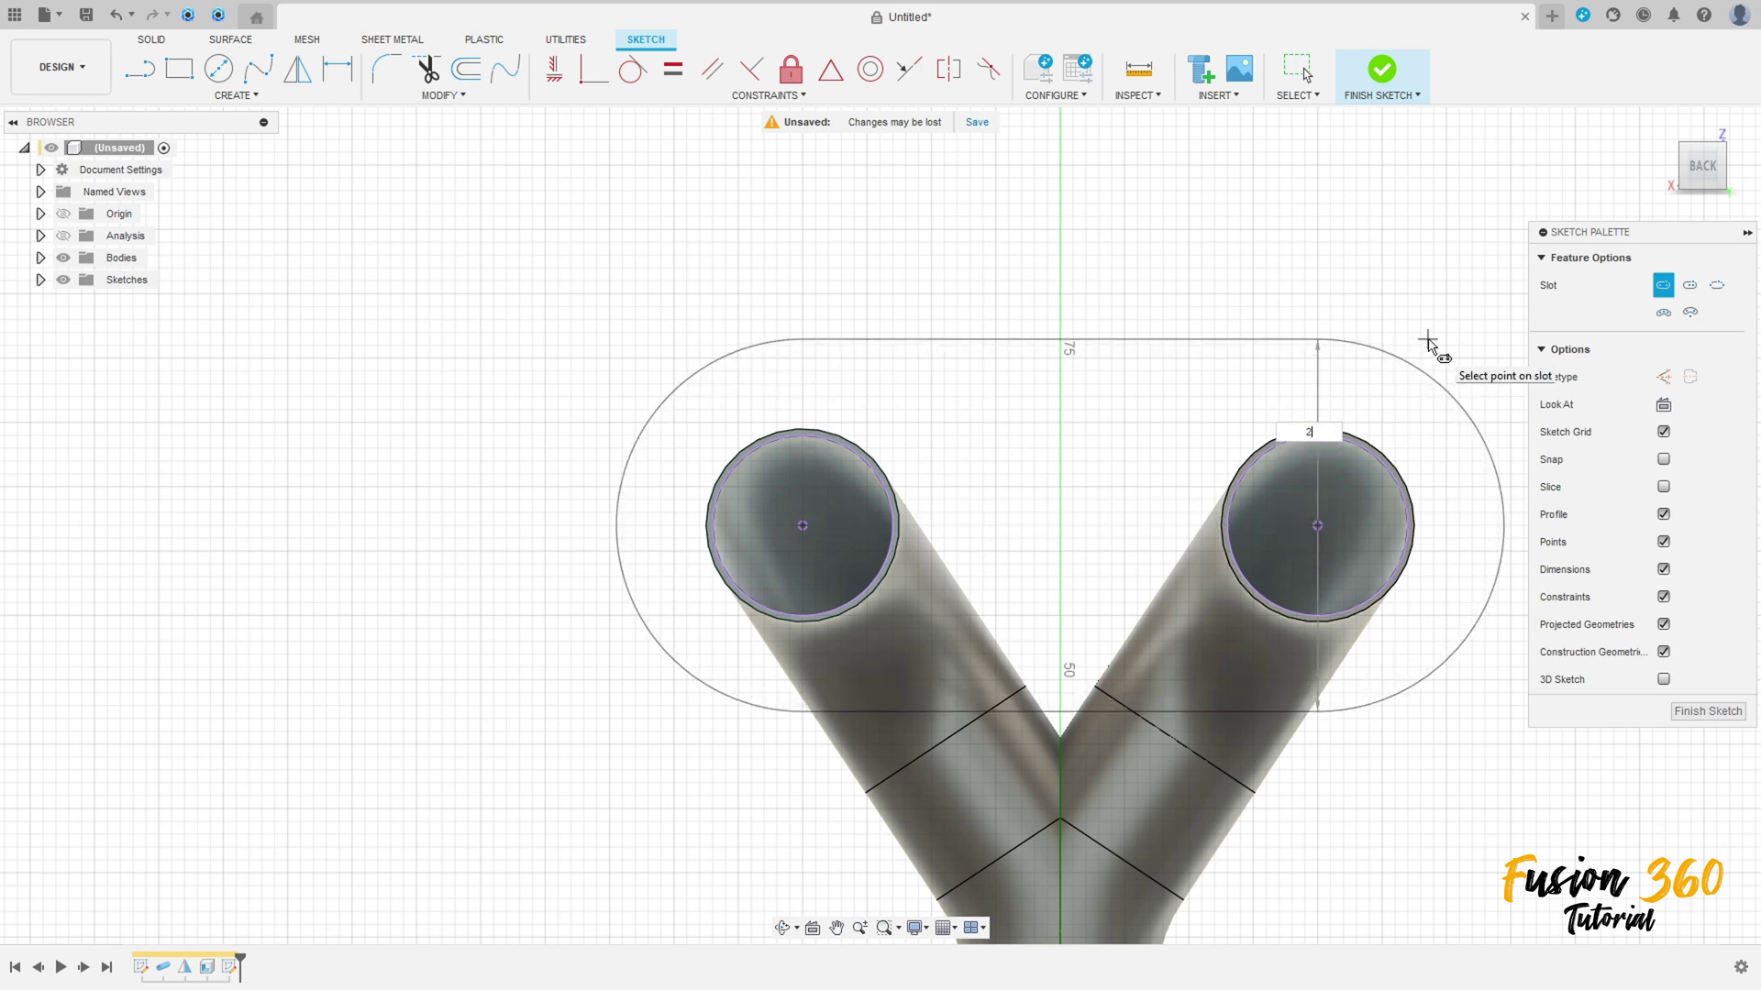
{"action": "type", "text": "28"}
{"action": "key", "text": "Return"}
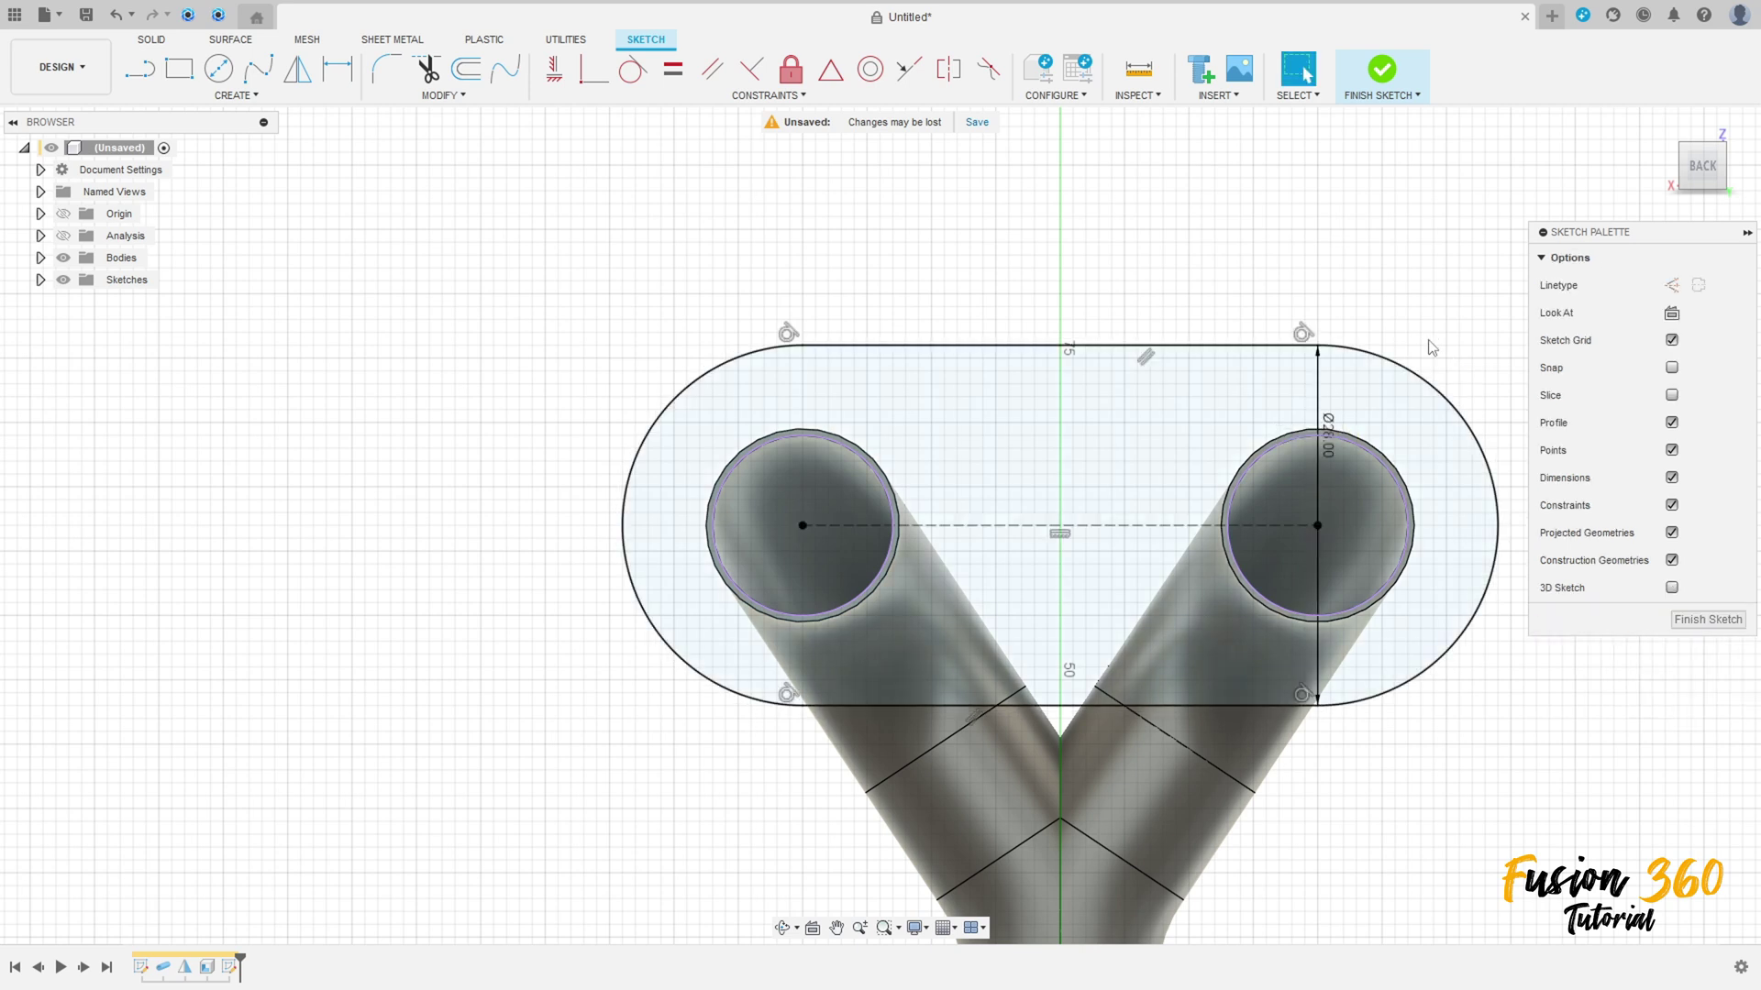
{"action": "left_click_drag", "start_coordinate": [1328, 424], "coordinate": [1430, 250]}
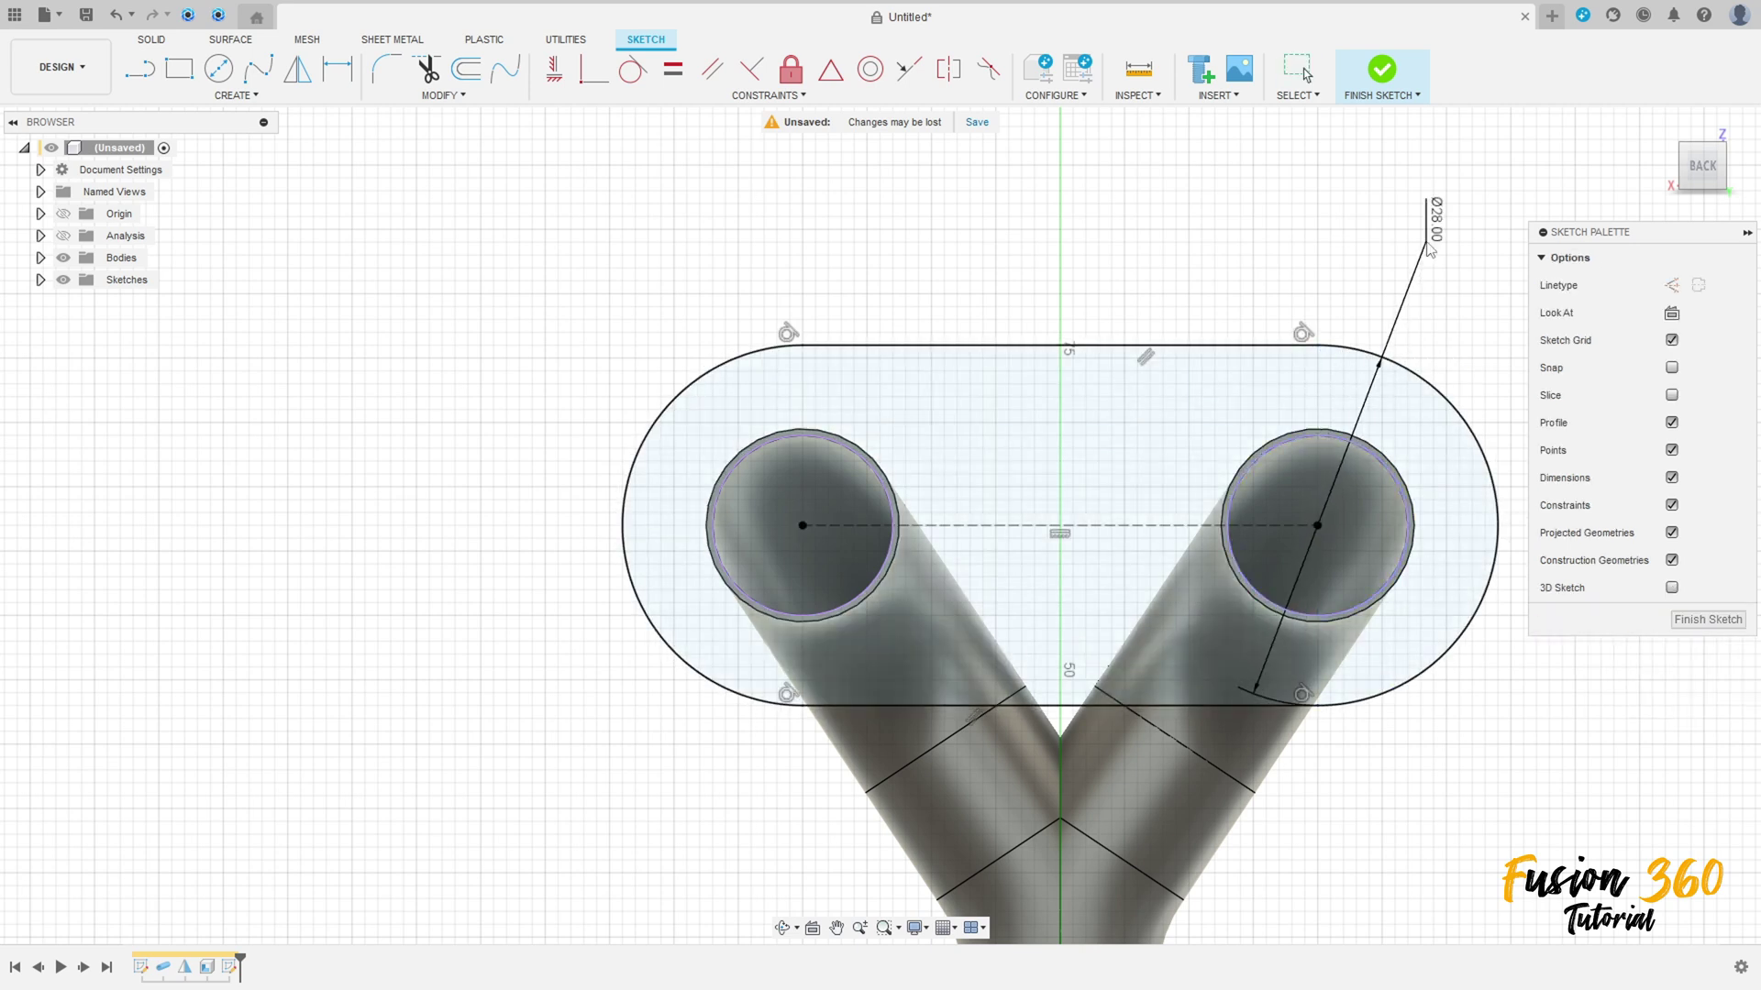
{"action": "middle_click_drag", "start_coordinate": [1117, 269], "coordinate": [1115, 317]}
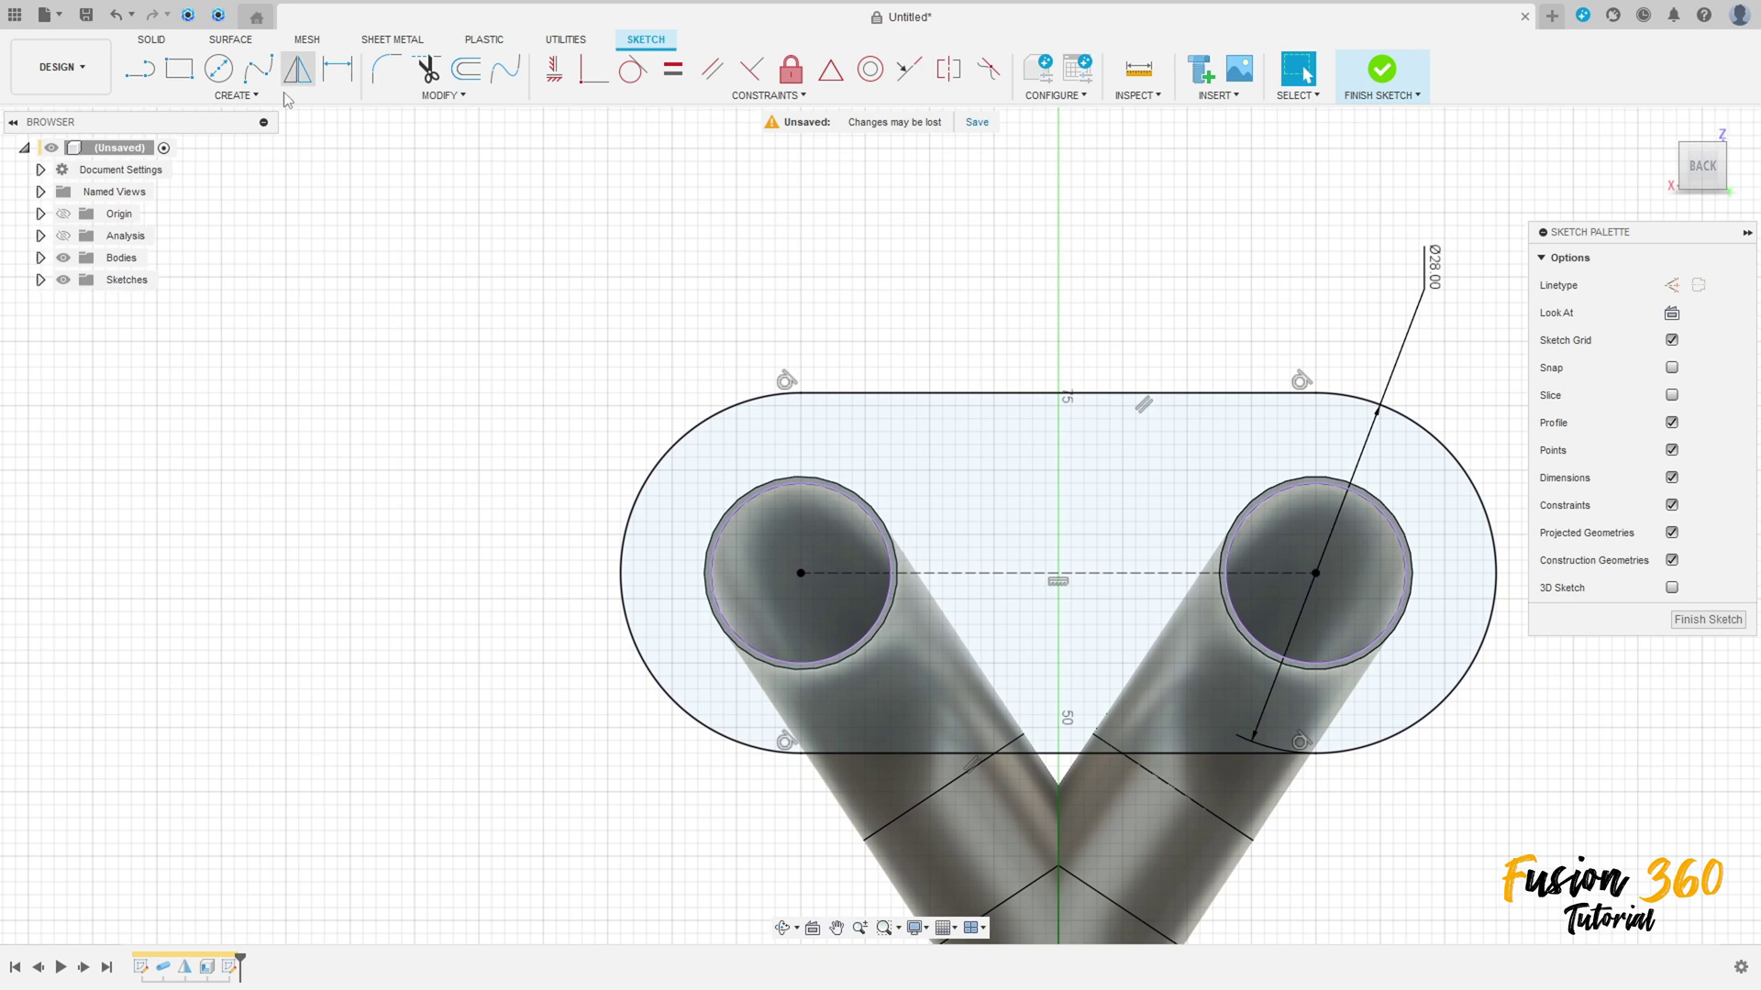
Draw concentric Ø10 and Ø4.5 circles at the slot's left end.
{"action": "left_click", "coordinate": [218, 68]}
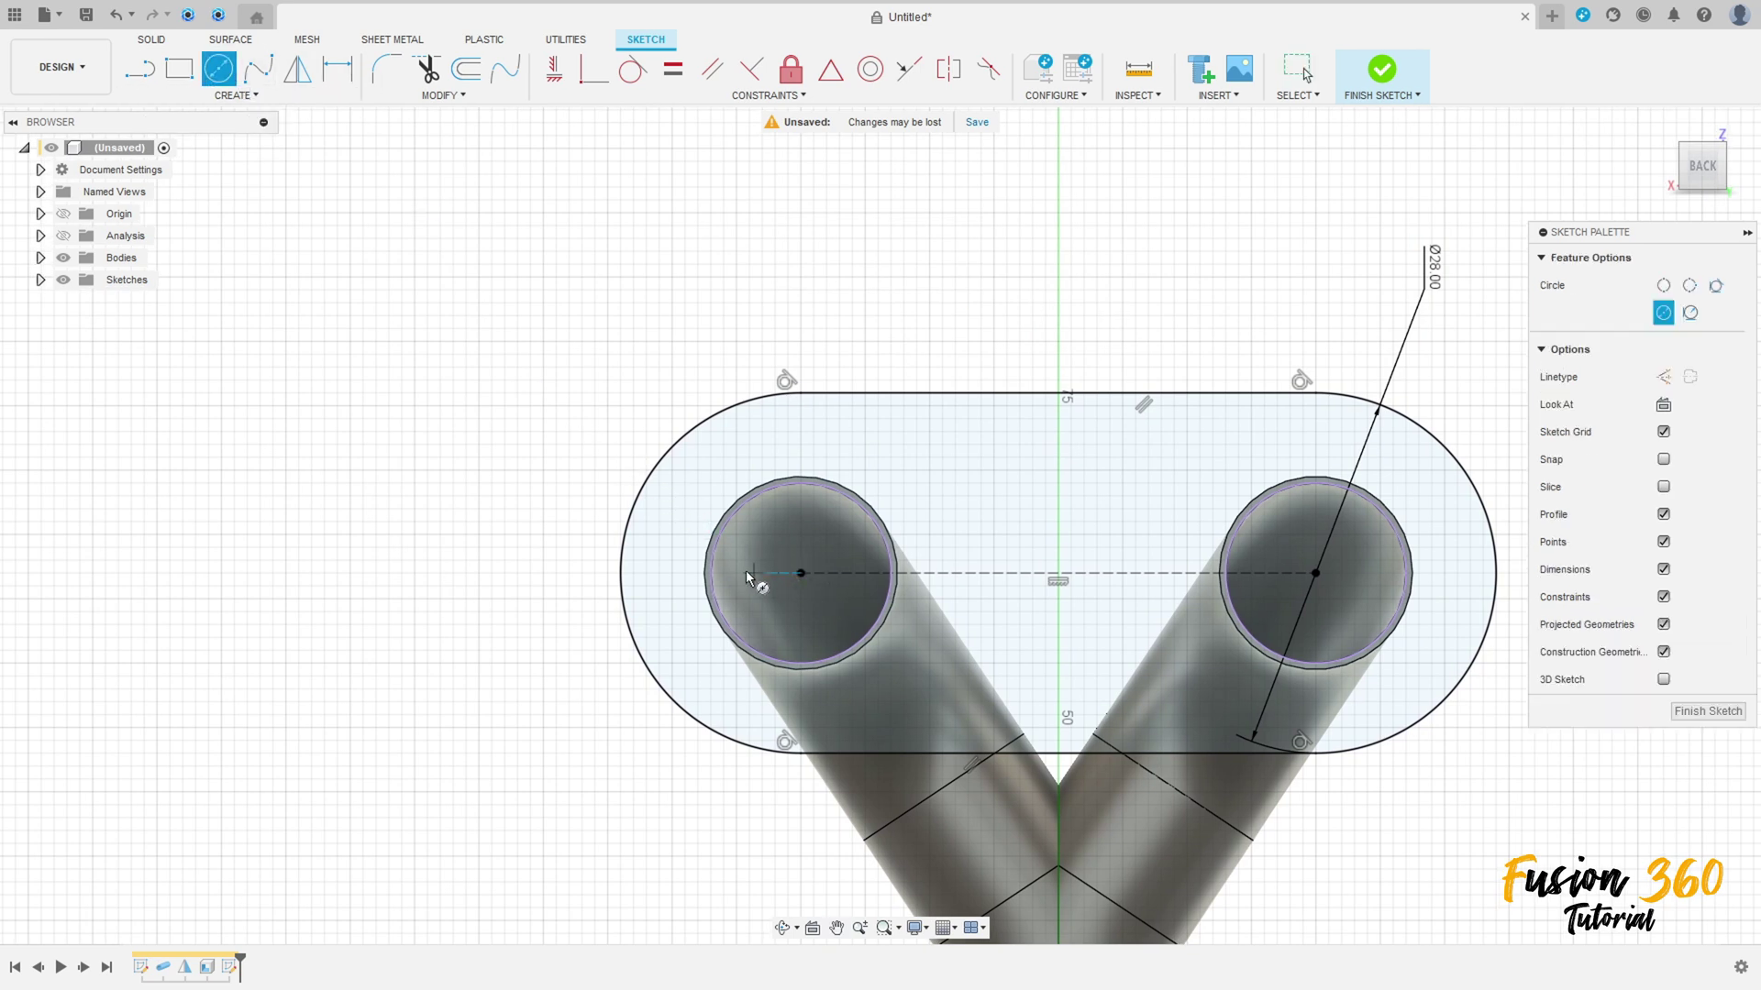
{"action": "left_click", "coordinate": [619, 575]}
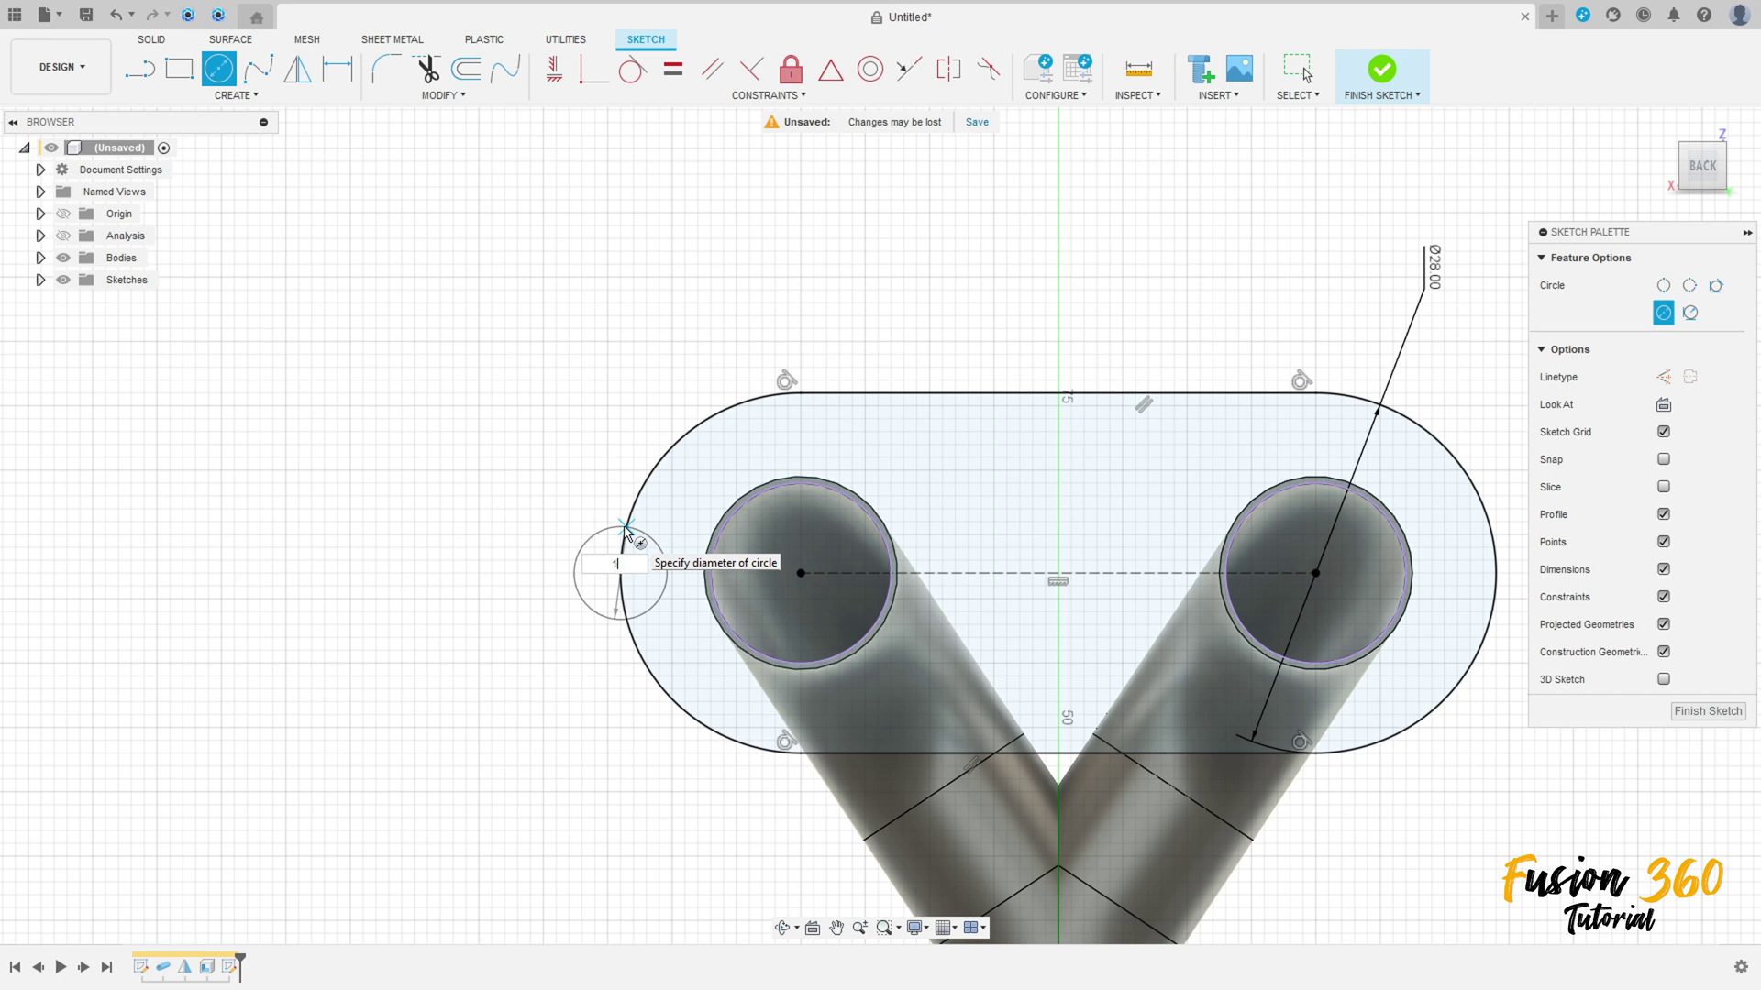
{"action": "type", "text": "10"}
{"action": "key", "text": "Return"}
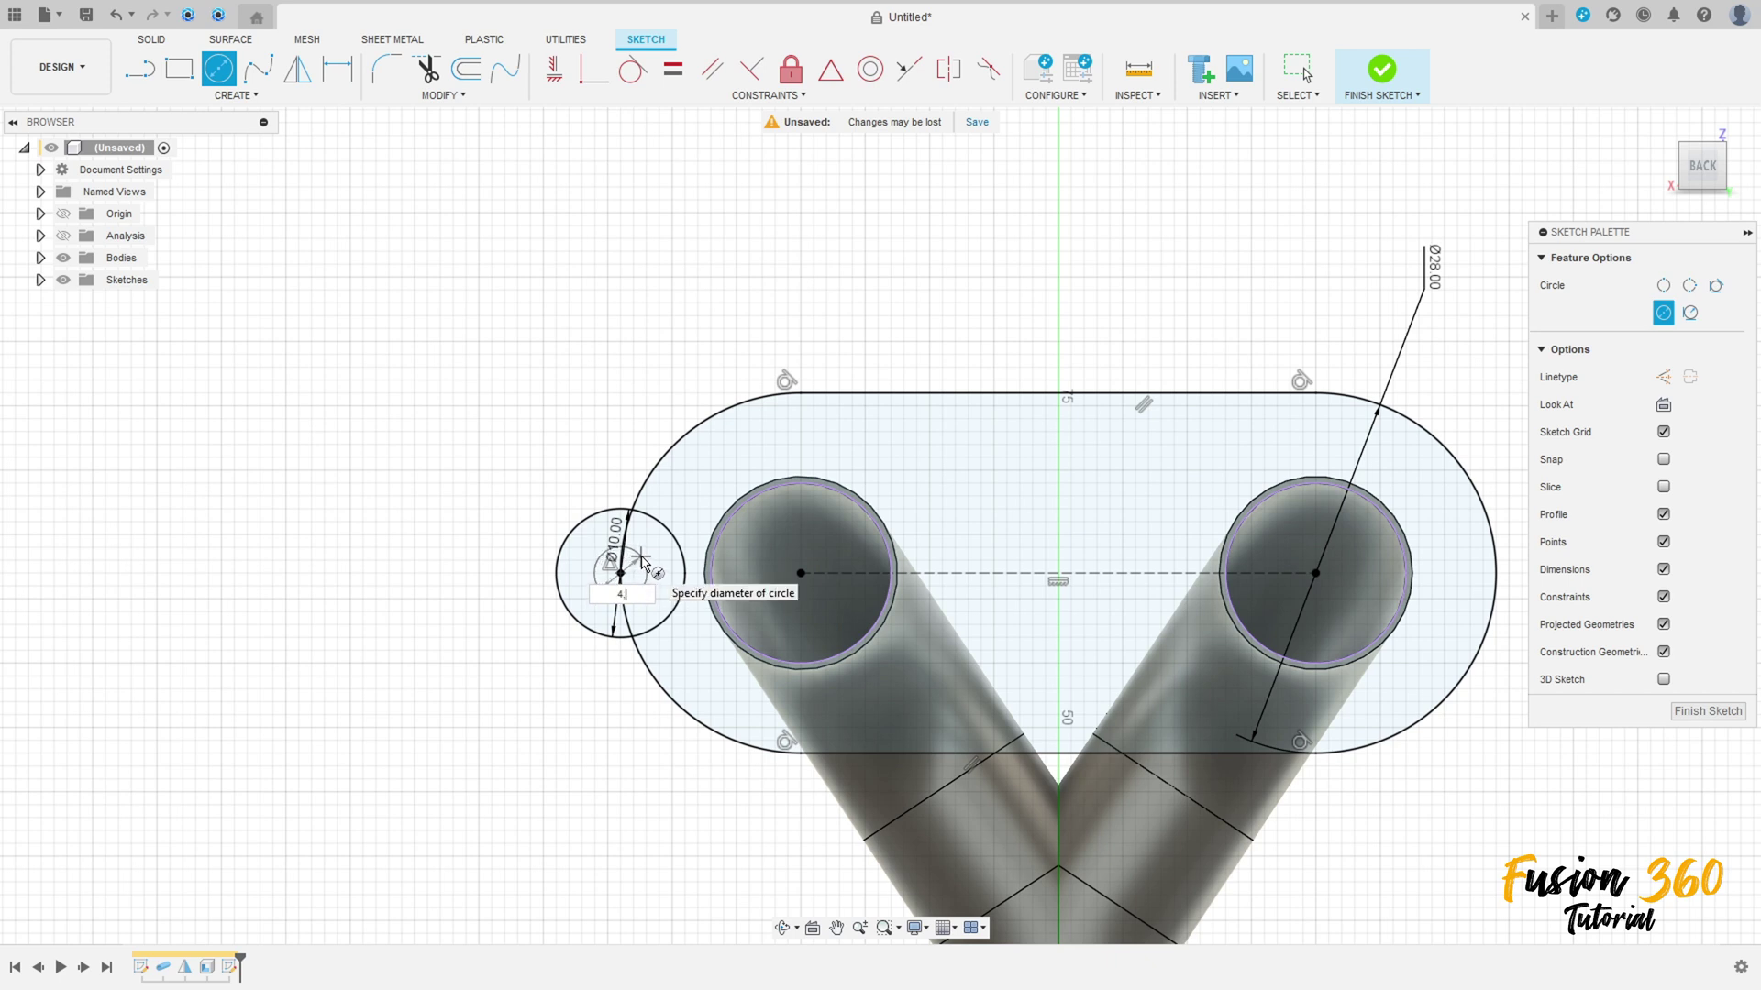
{"action": "key", "text": "Return"}
{"action": "key", "text": "Escape"}
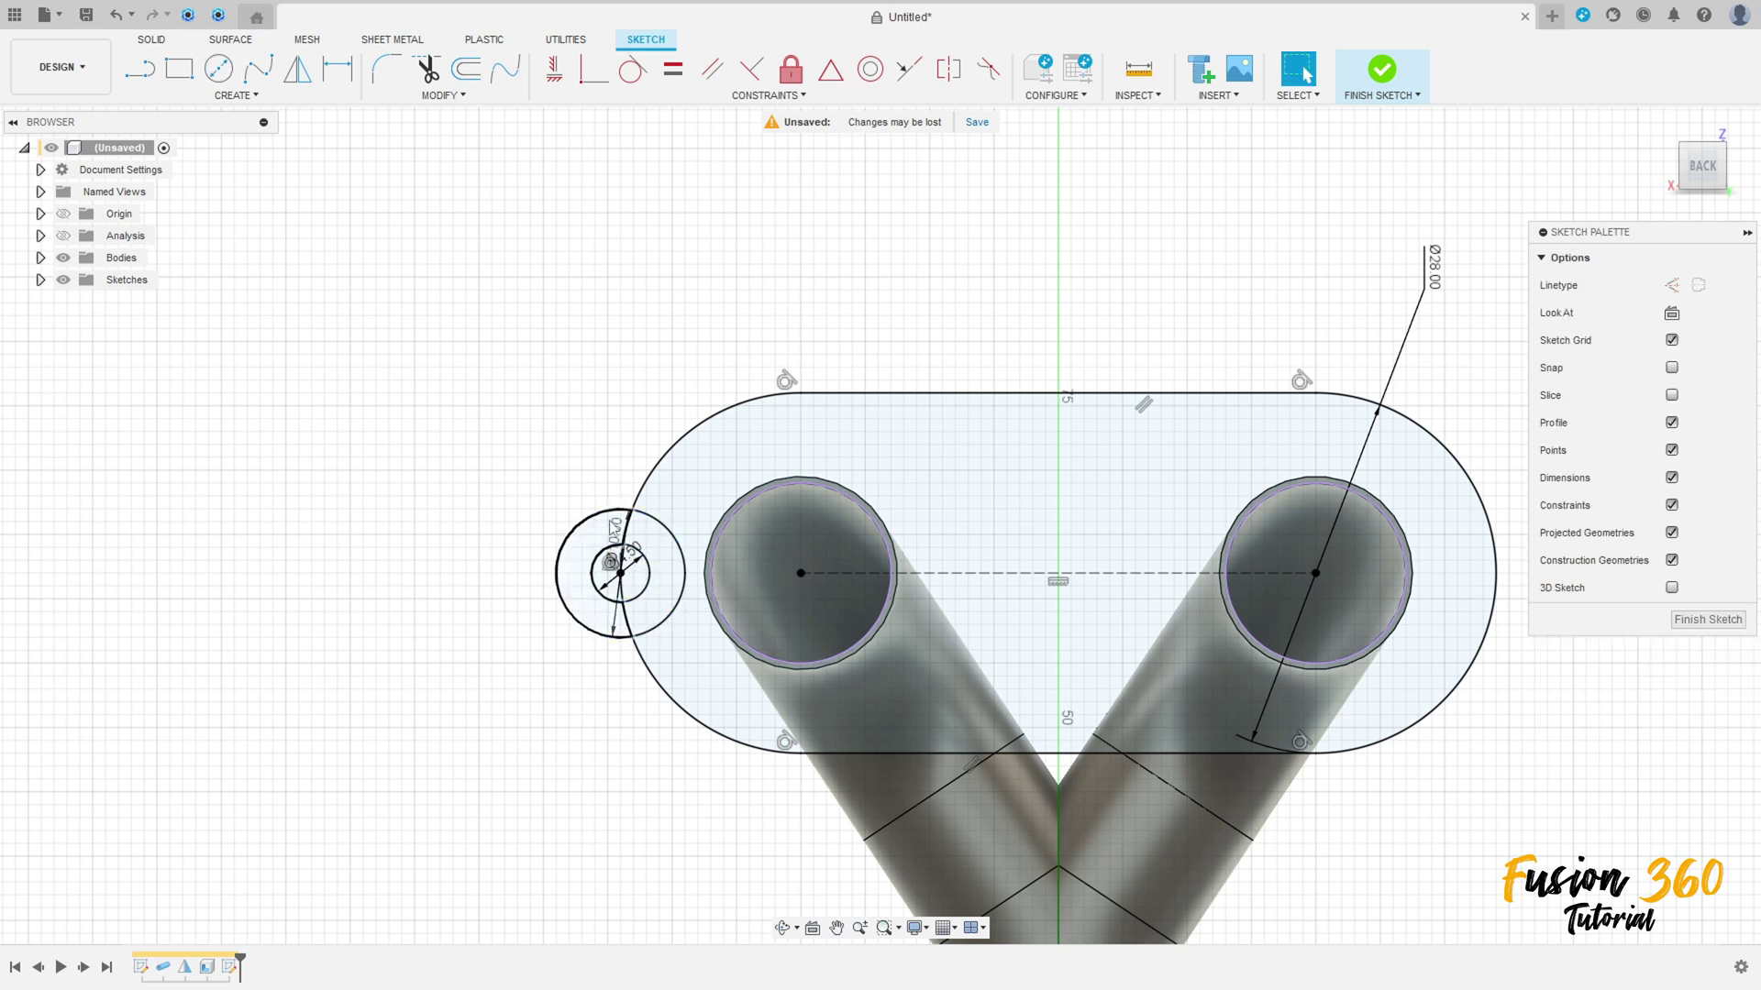
{"action": "left_click", "coordinate": [629, 576]}
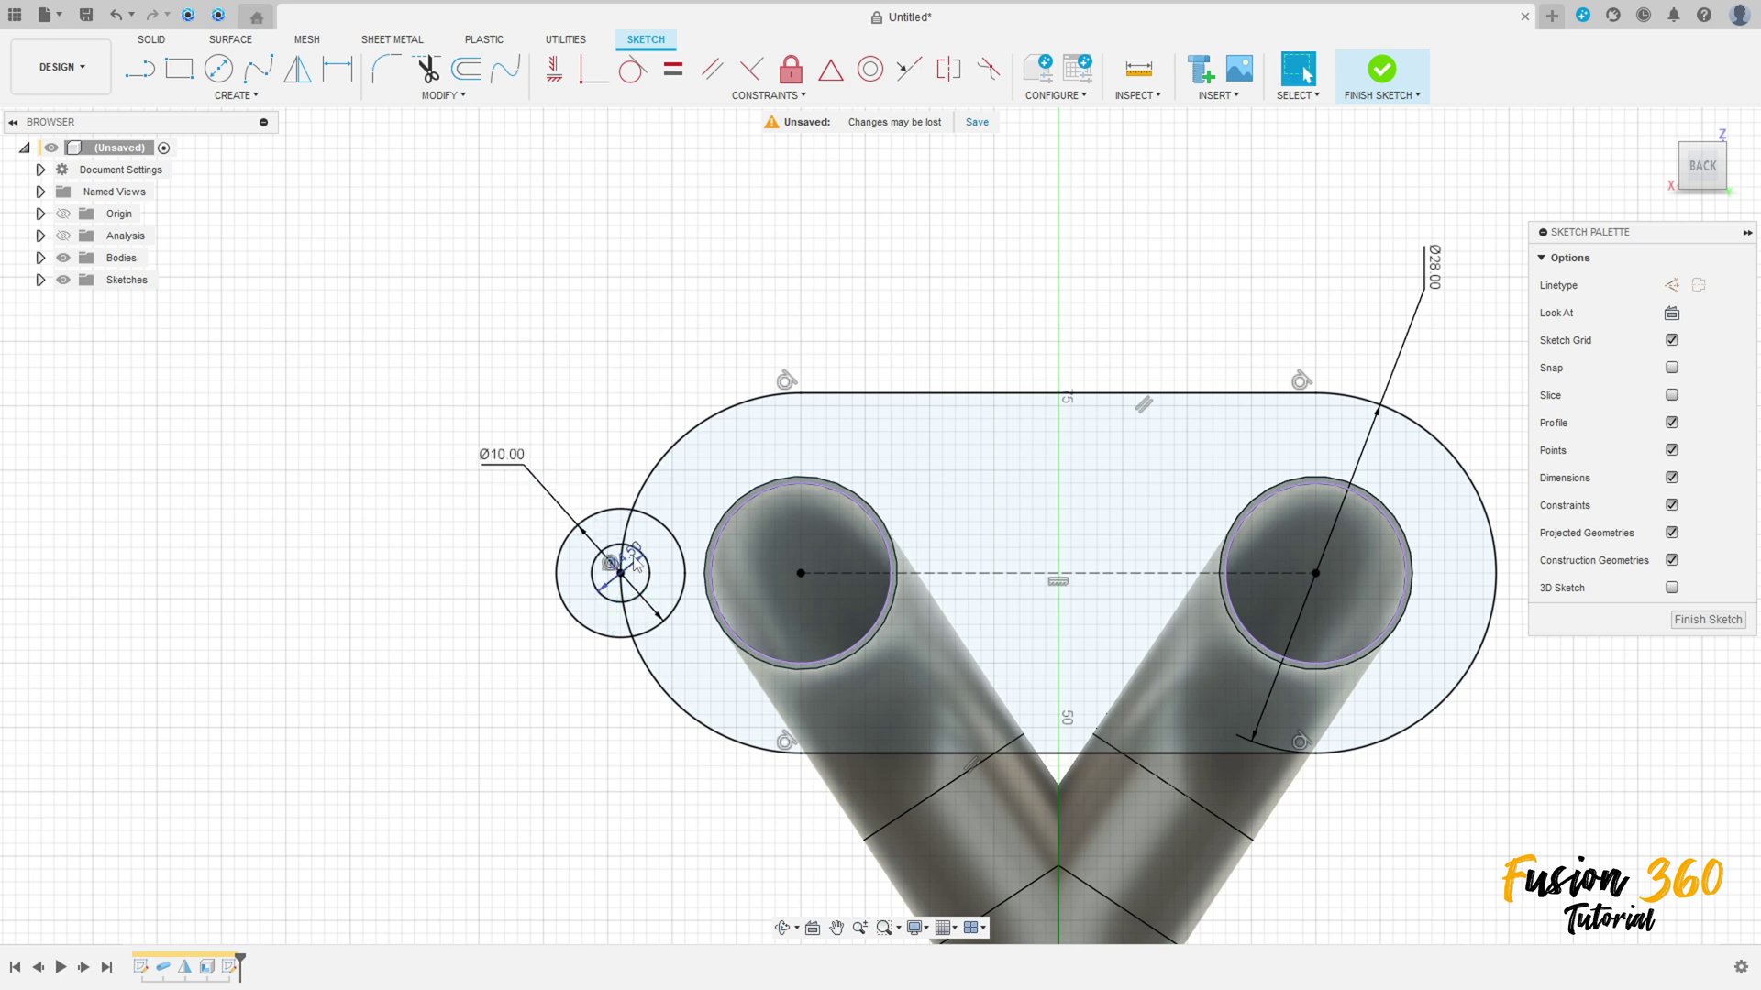
{"action": "left_click_drag", "start_coordinate": [635, 563], "coordinate": [542, 548]}
{"action": "scroll", "coordinate": [573, 385], "scroll_direction": "down", "scroll_amount": 5}
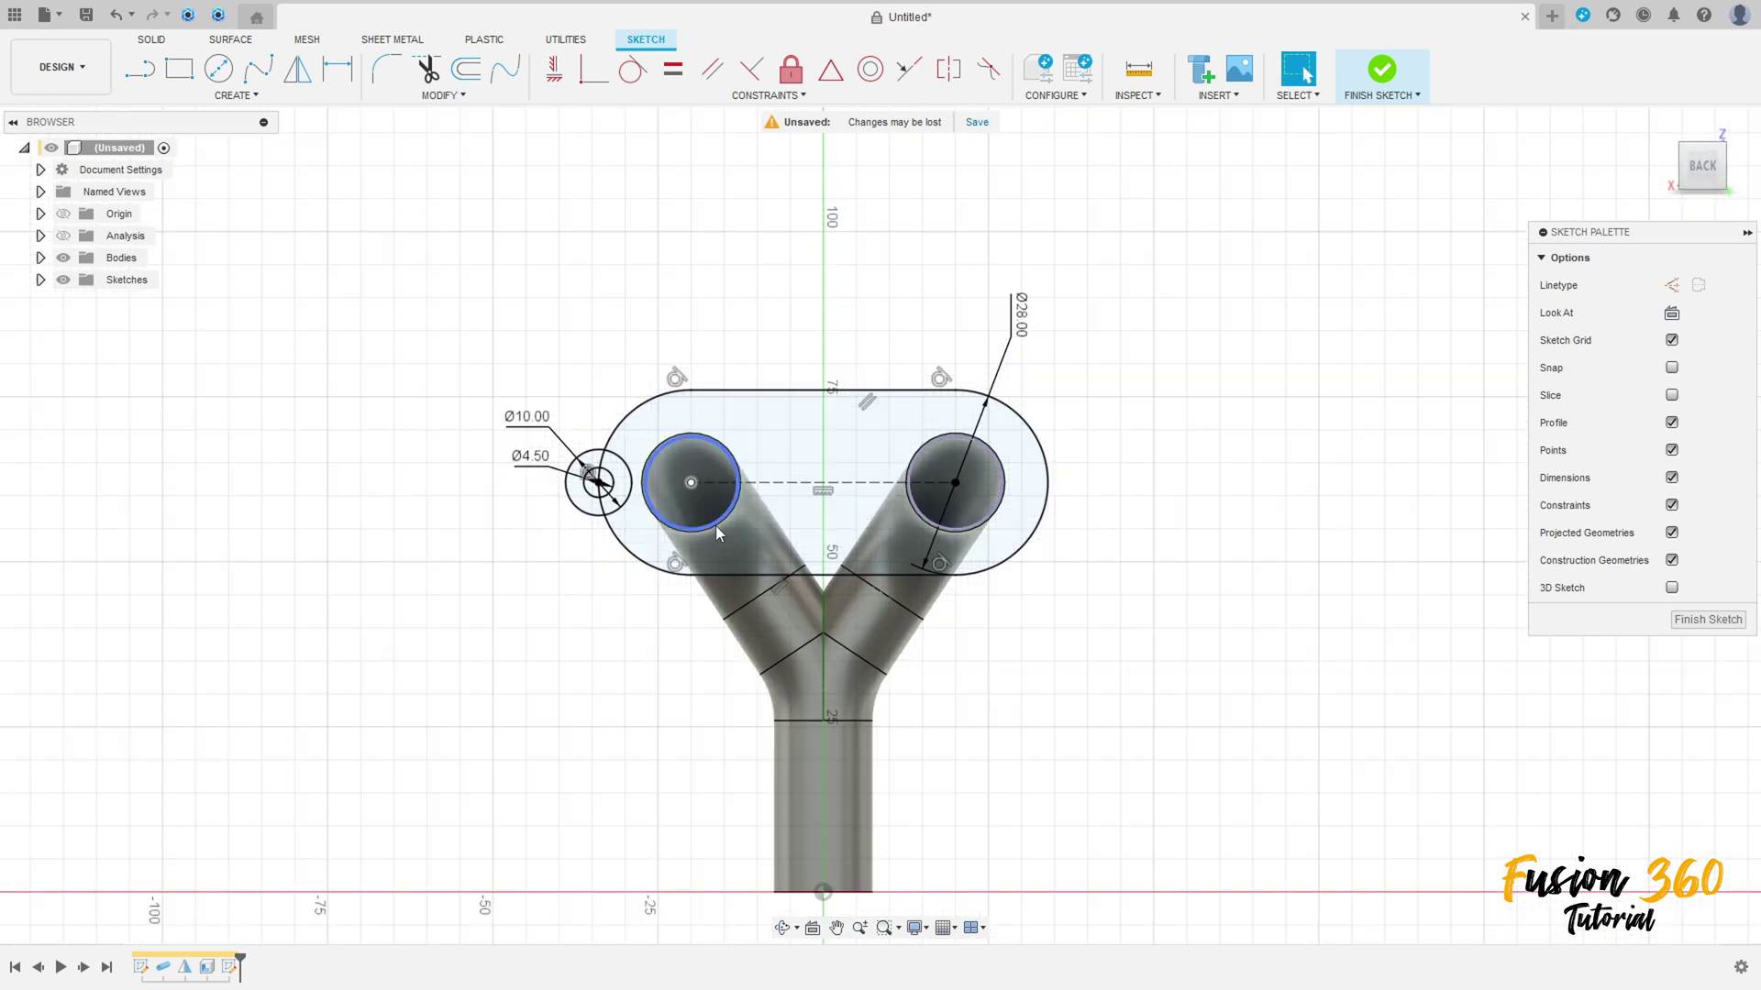
Draw a vertical construction centreline up from the sketch origin.
{"action": "key", "text": "l"}
{"action": "left_click", "coordinate": [1671, 286]}
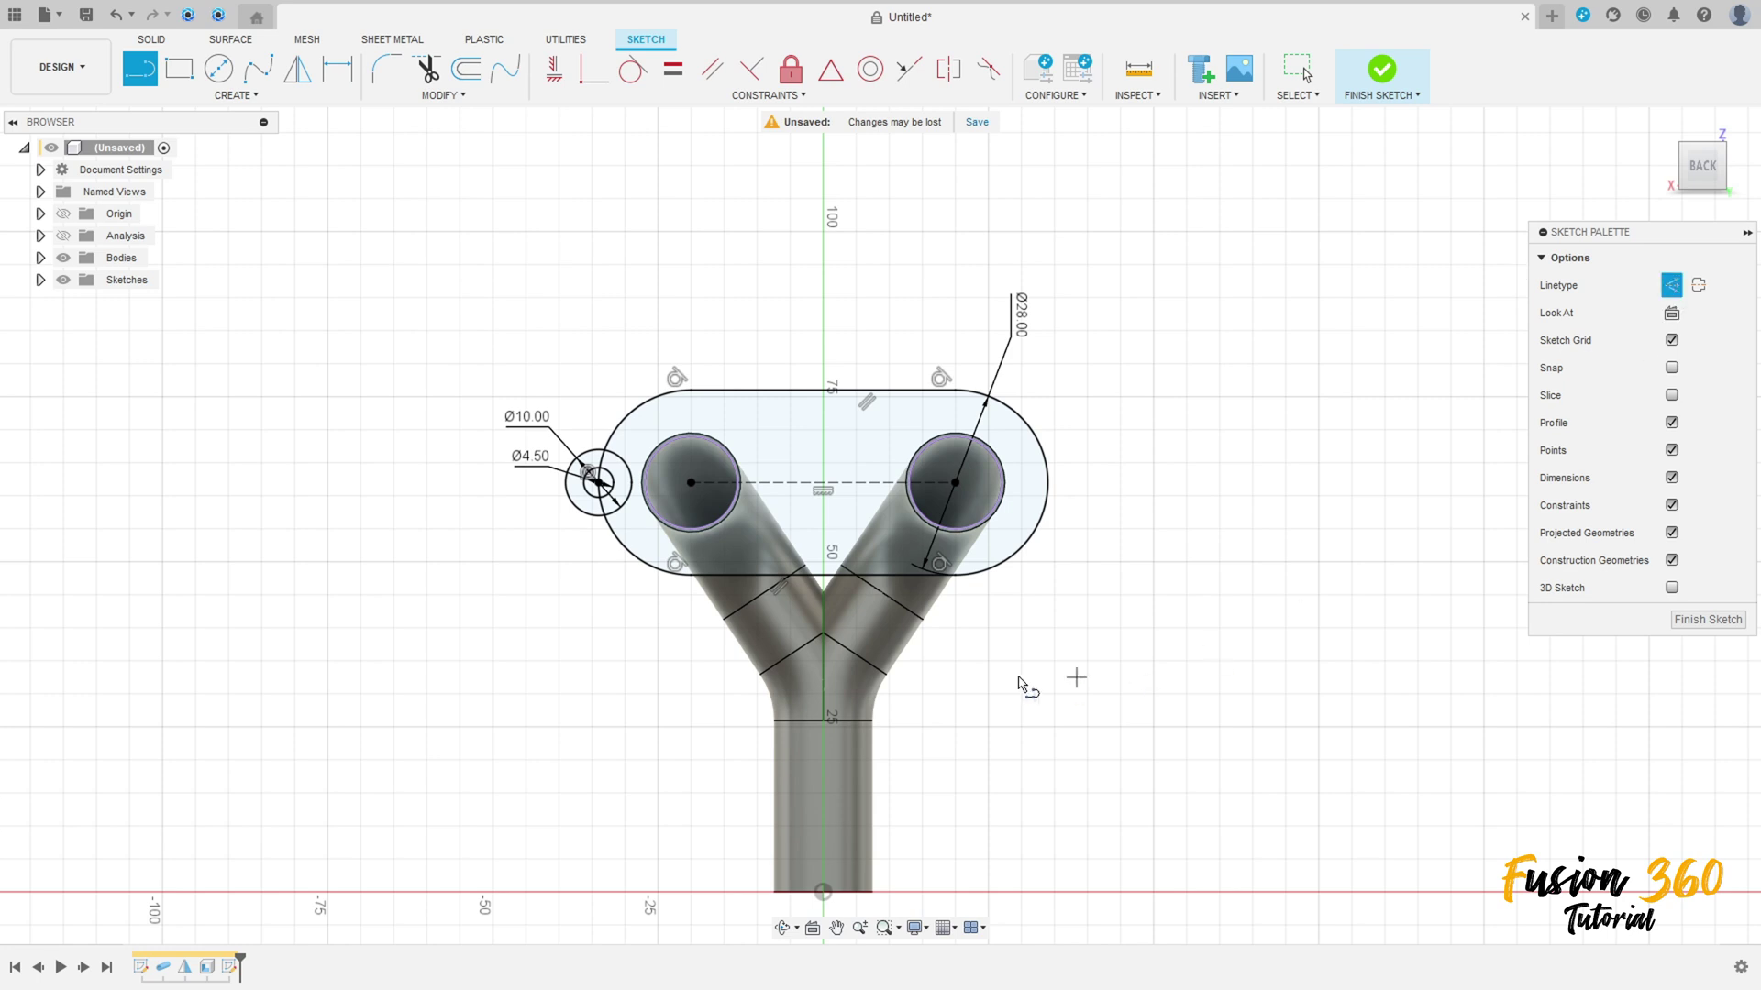
{"action": "middle_click_drag", "start_coordinate": [846, 838], "coordinate": [858, 754]}
{"action": "left_click", "coordinate": [835, 807]}
{"action": "left_click", "coordinate": [834, 719]}
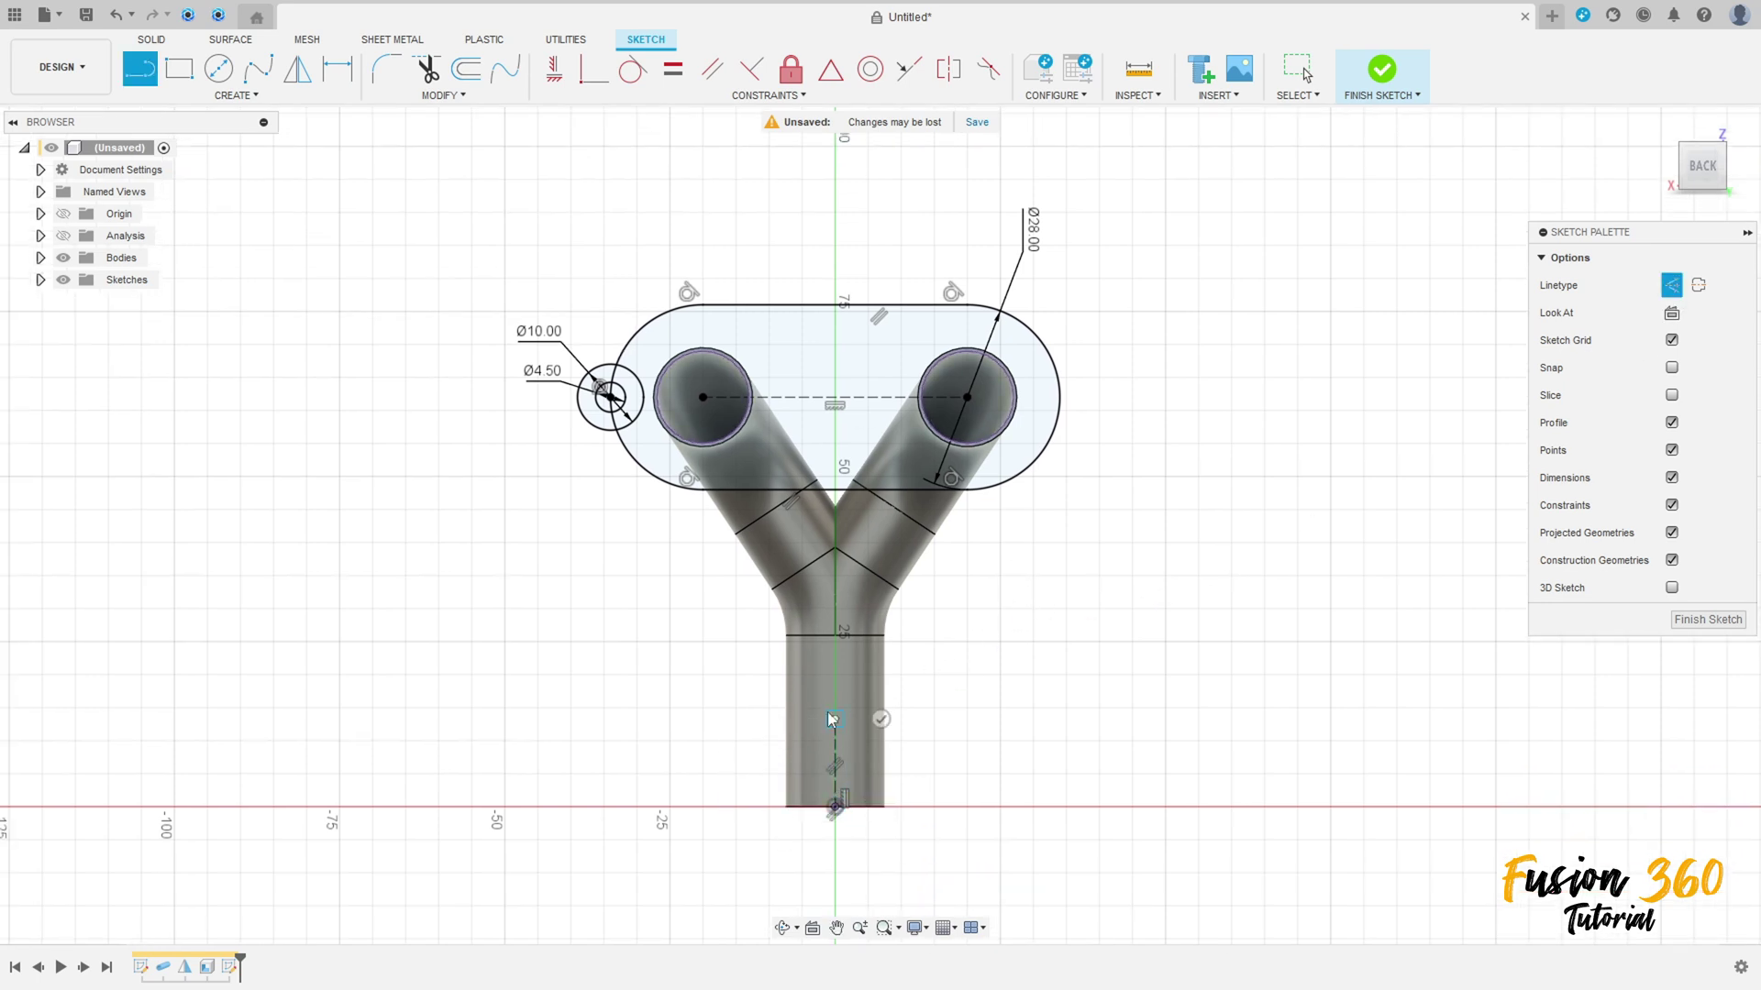
{"action": "key", "text": "Escape"}
Mirror both circles across the centreline to the slot's right end and finish the sketch.
{"action": "left_click", "coordinate": [297, 68]}
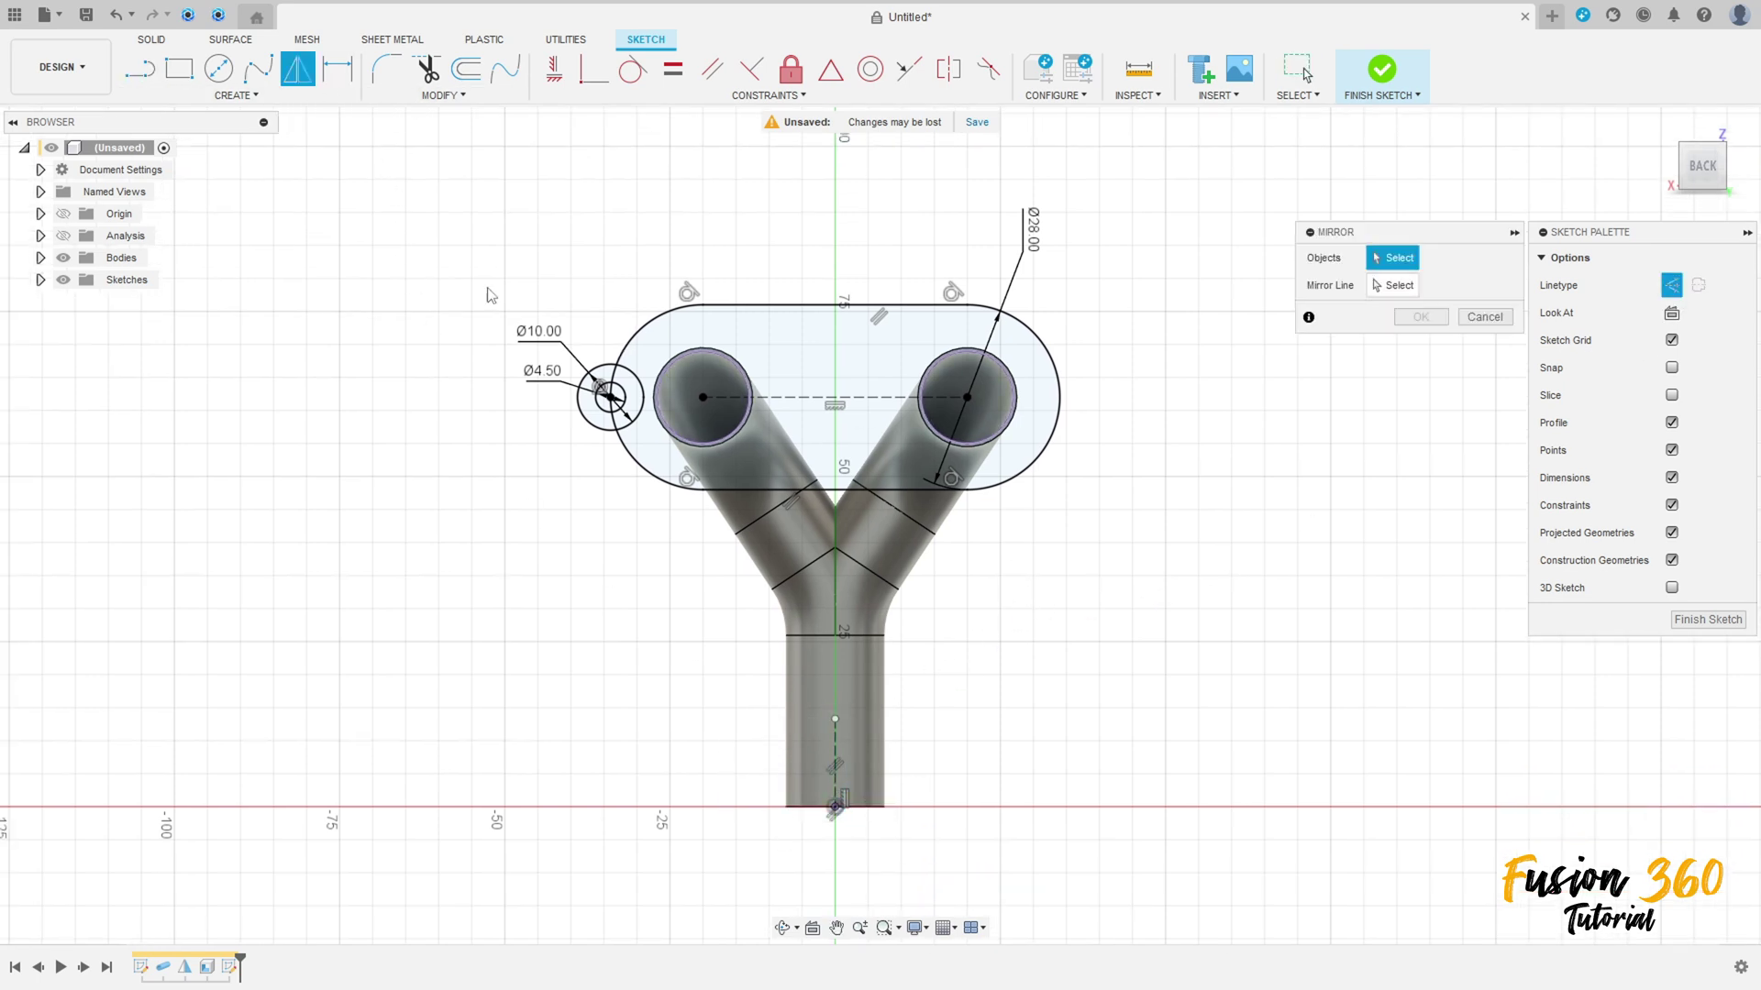
{"action": "scroll", "coordinate": [653, 397], "scroll_direction": "up", "scroll_amount": 3}
{"action": "left_click", "coordinate": [642, 365]}
{"action": "left_click", "coordinate": [644, 405]}
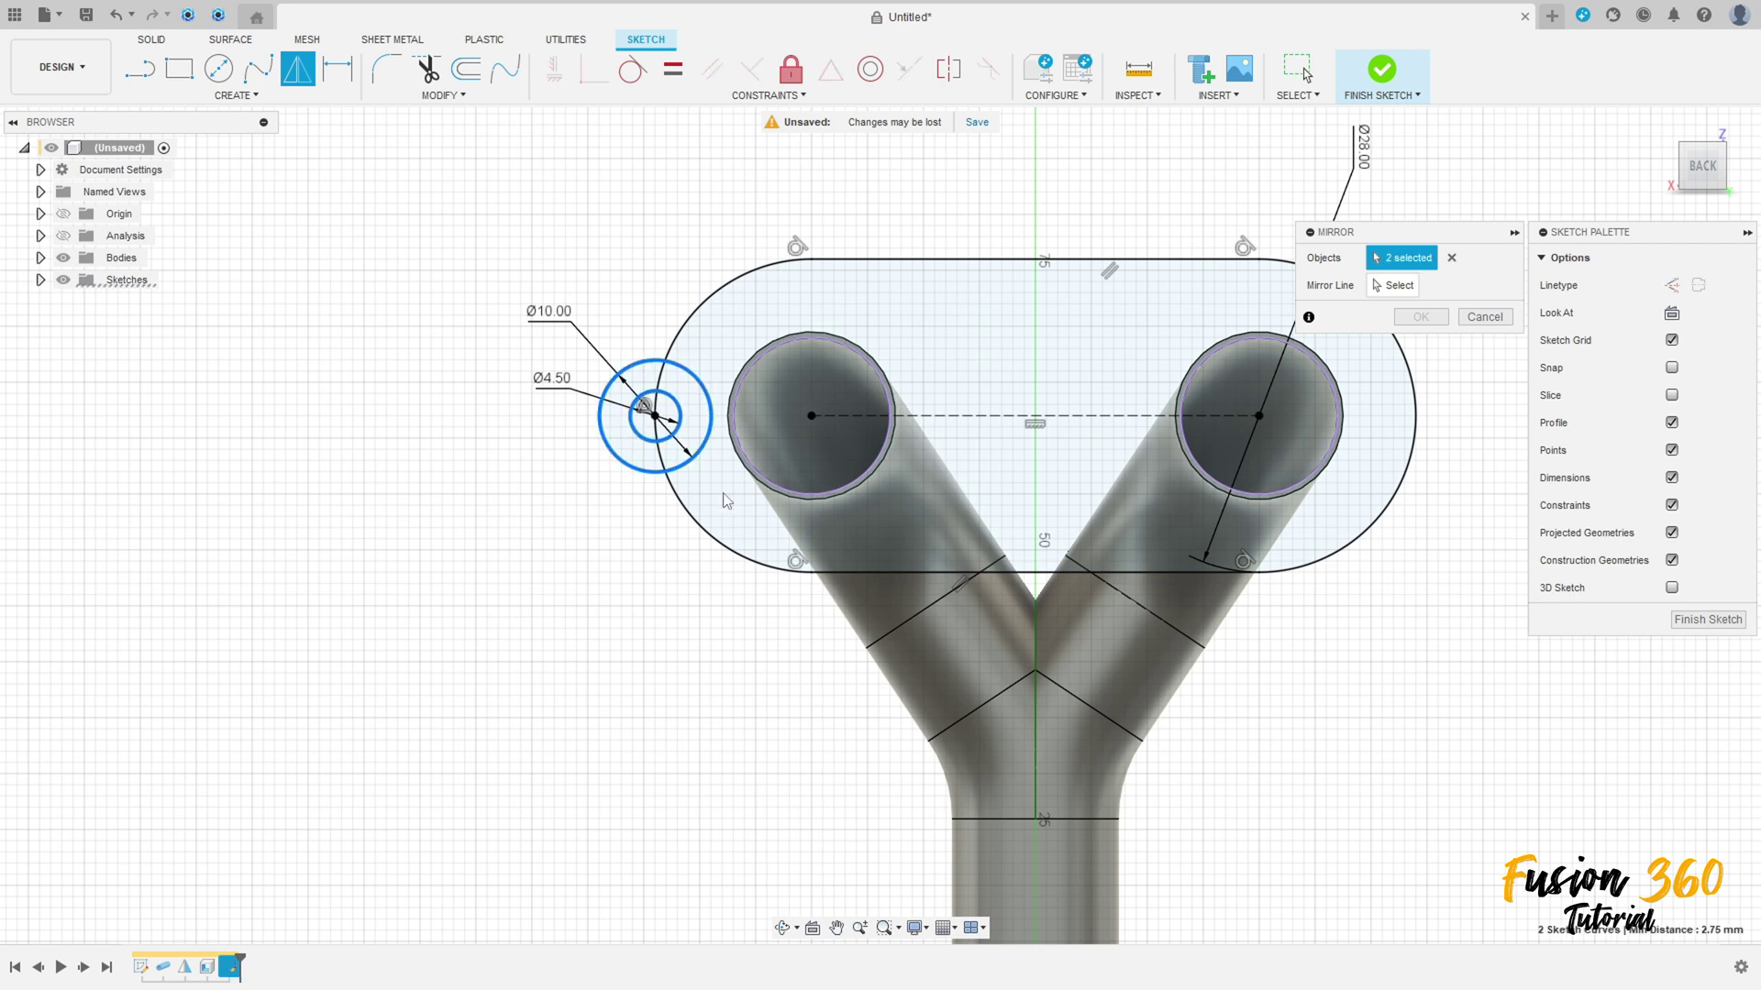
{"action": "middle_click_drag", "start_coordinate": [644, 405], "coordinate": [549, 199]}
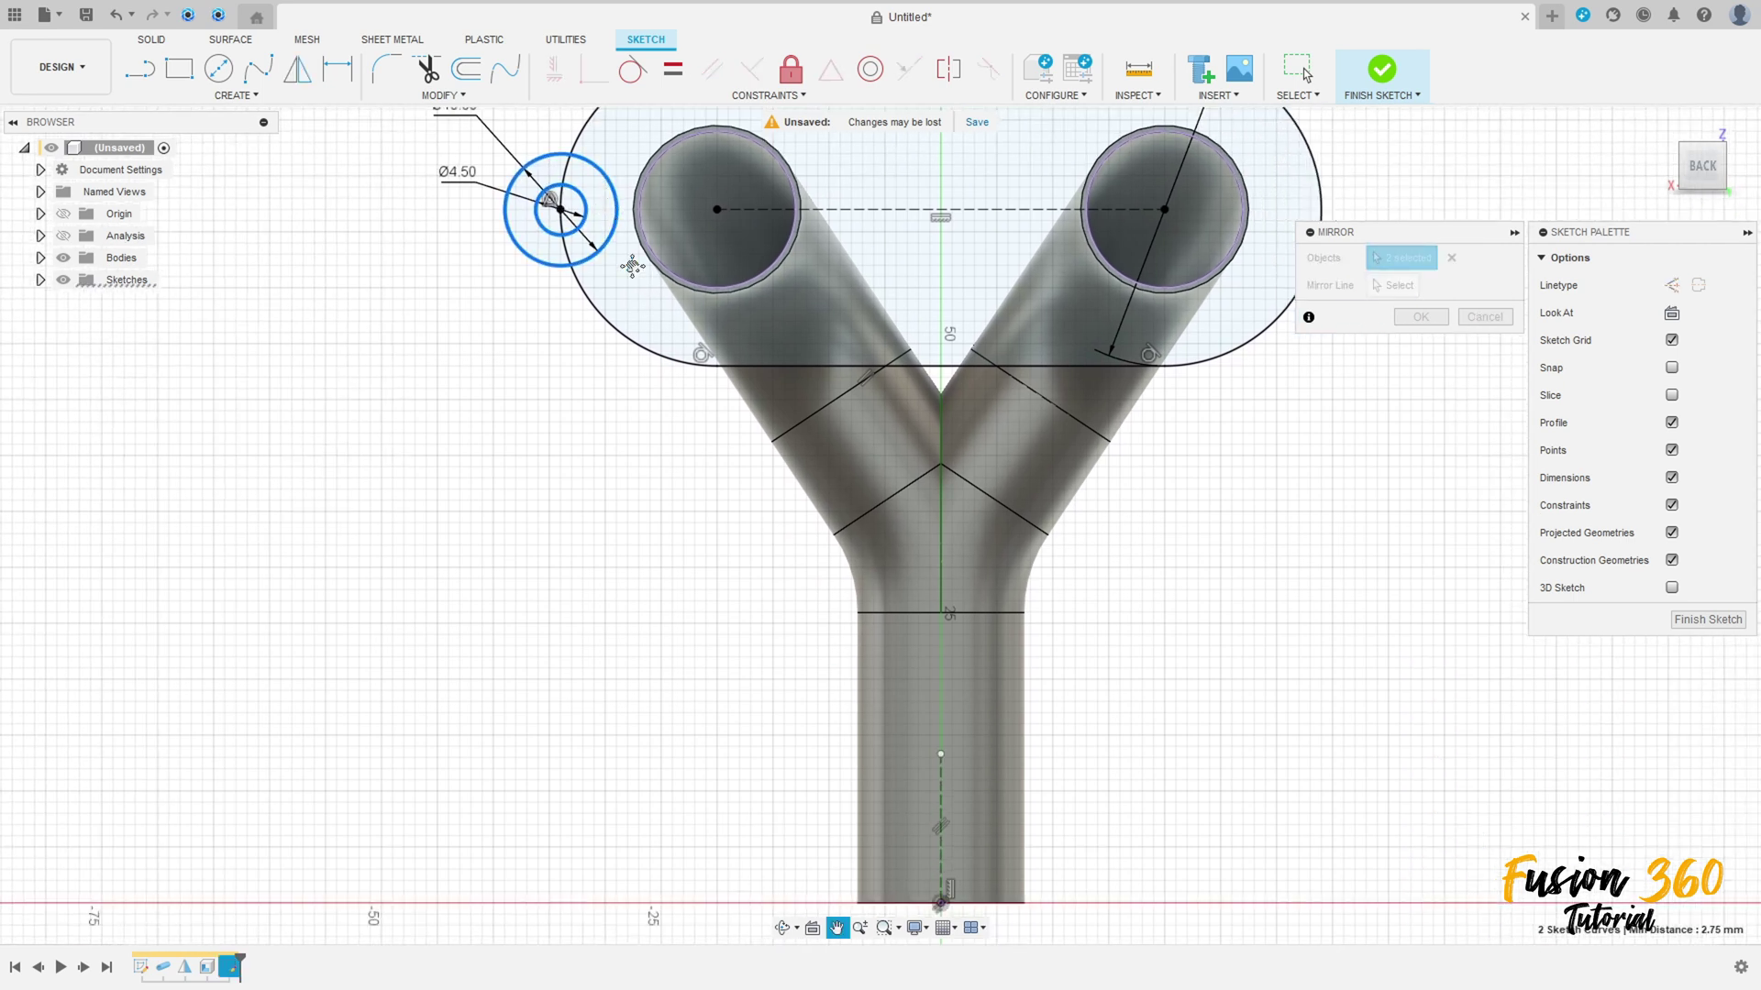
{"action": "left_click", "coordinate": [941, 779]}
{"action": "middle_click_drag", "start_coordinate": [1393, 323], "coordinate": [1305, 445]}
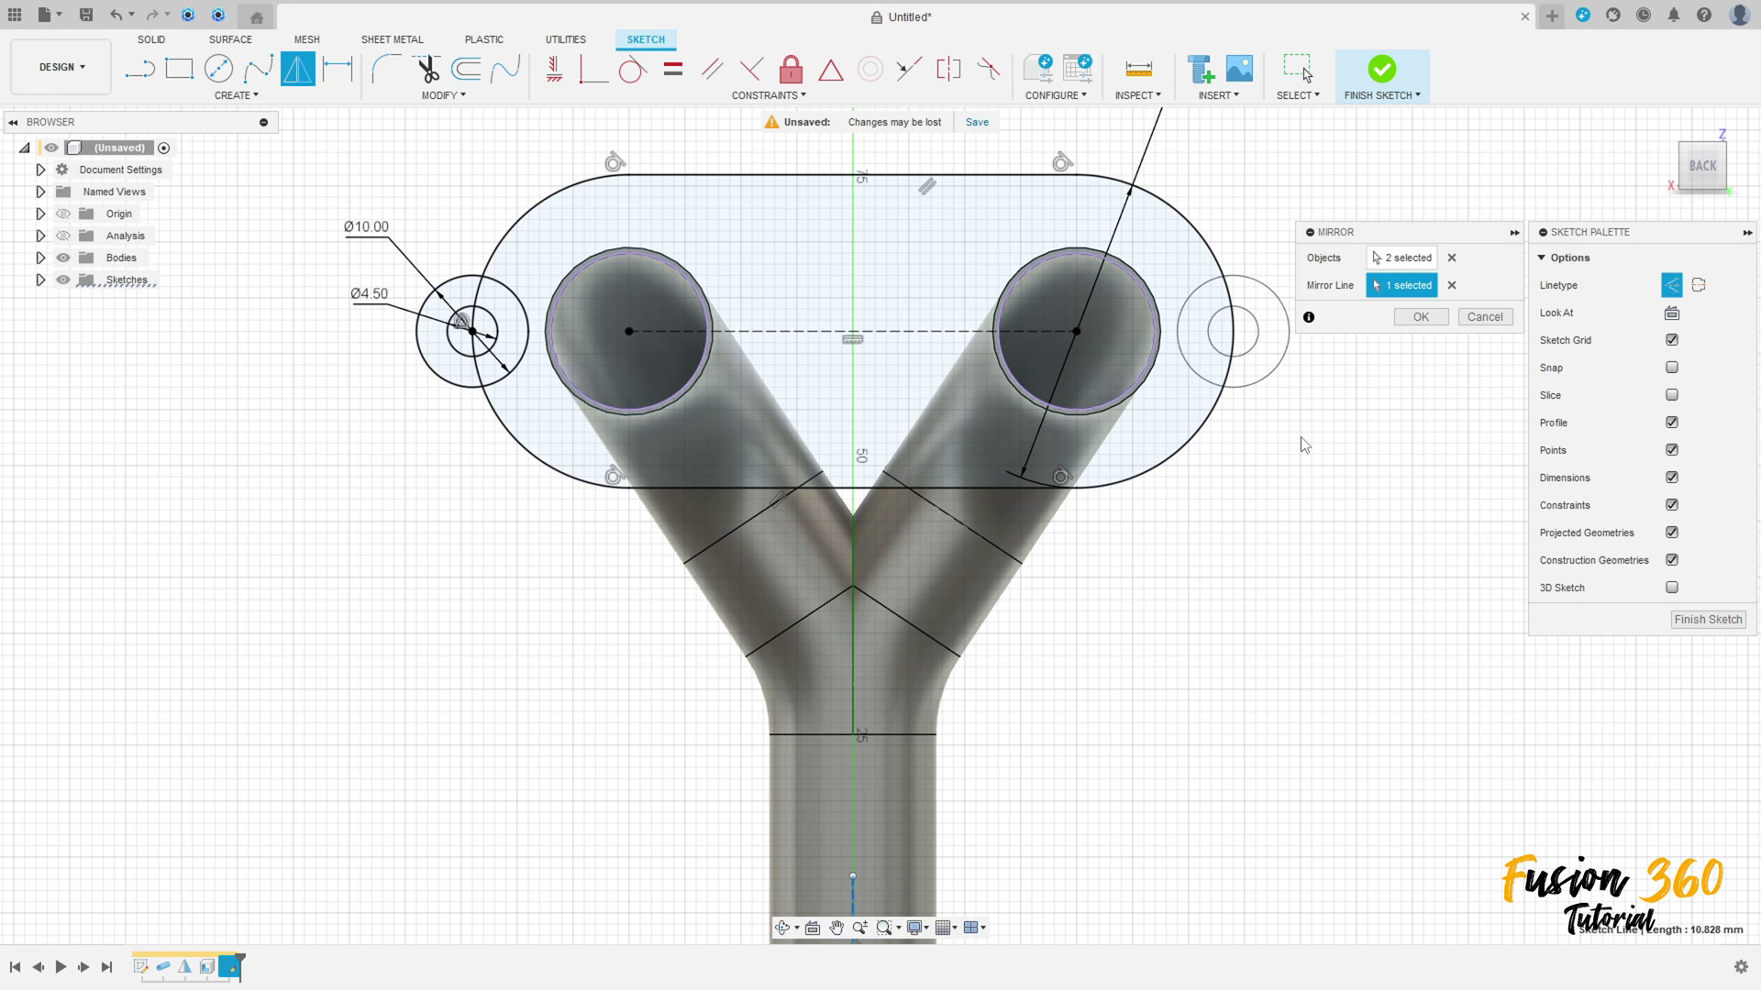
{"action": "left_click", "coordinate": [1419, 317]}
{"action": "middle_click_drag", "start_coordinate": [1349, 289], "coordinate": [1318, 471]}
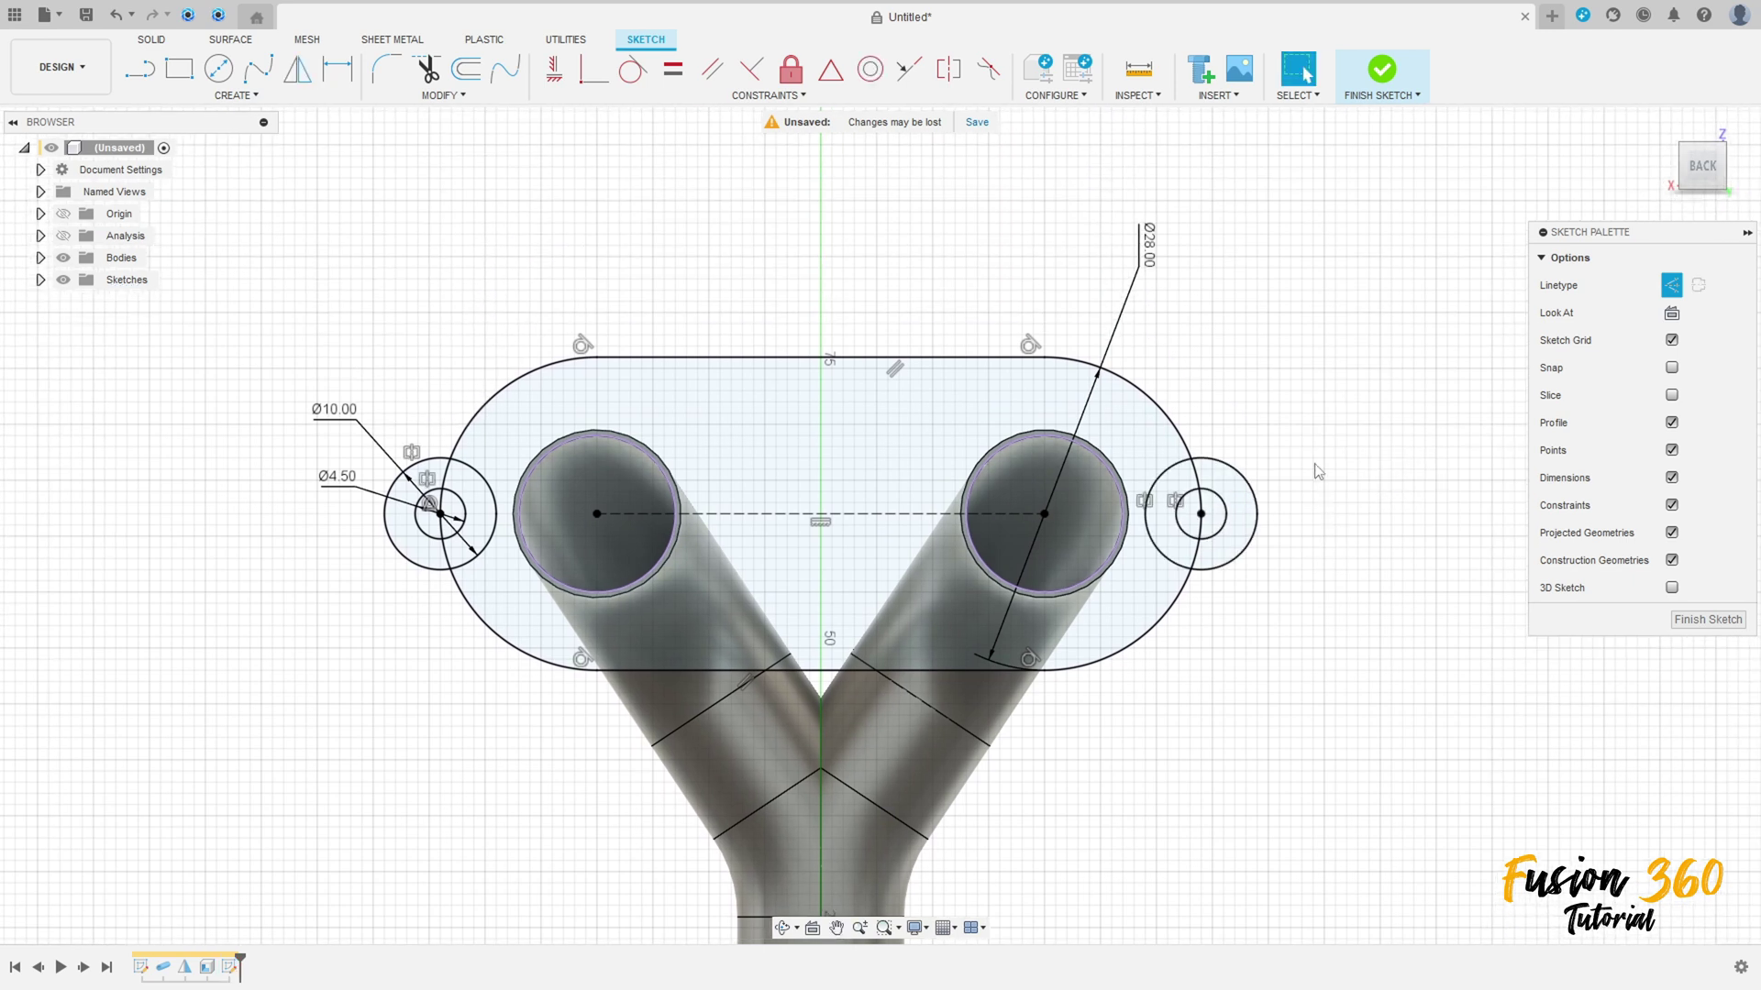
{"action": "left_click", "coordinate": [1382, 74]}
Extrude the slot flange, both lug rings and the thin hole ring 5 mm, joined to the fitting.
{"action": "left_click", "coordinate": [182, 73]}
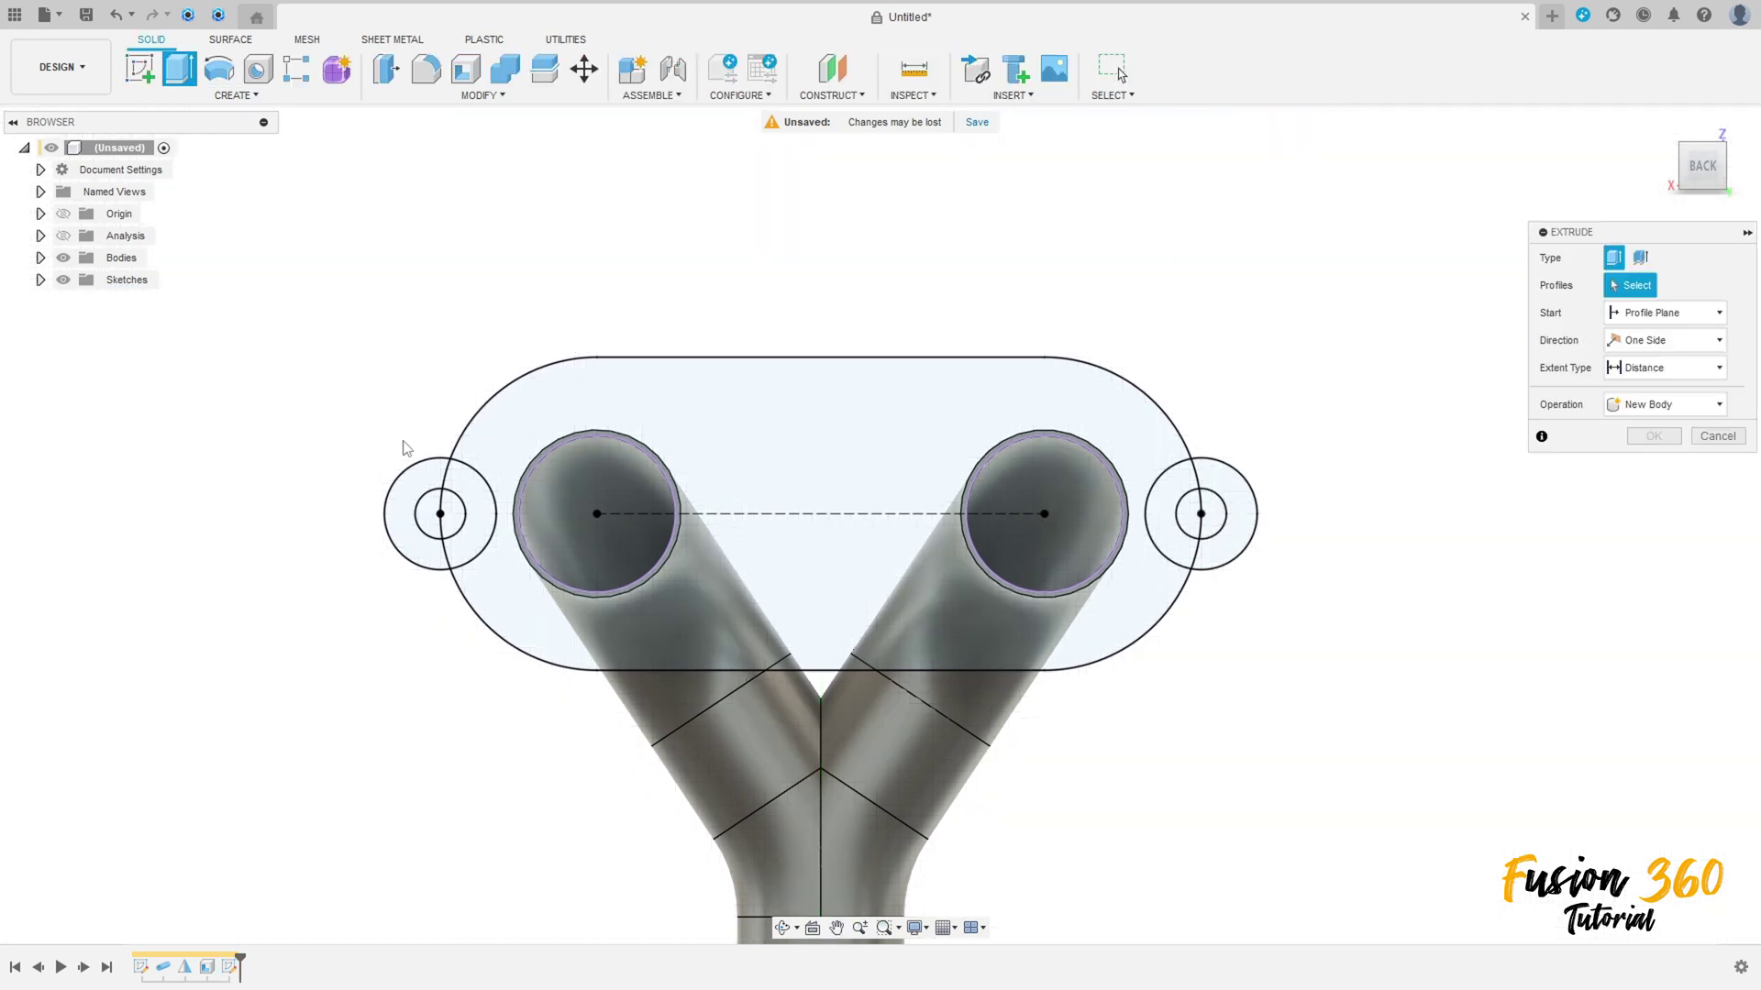
{"action": "left_click", "coordinate": [421, 477]}
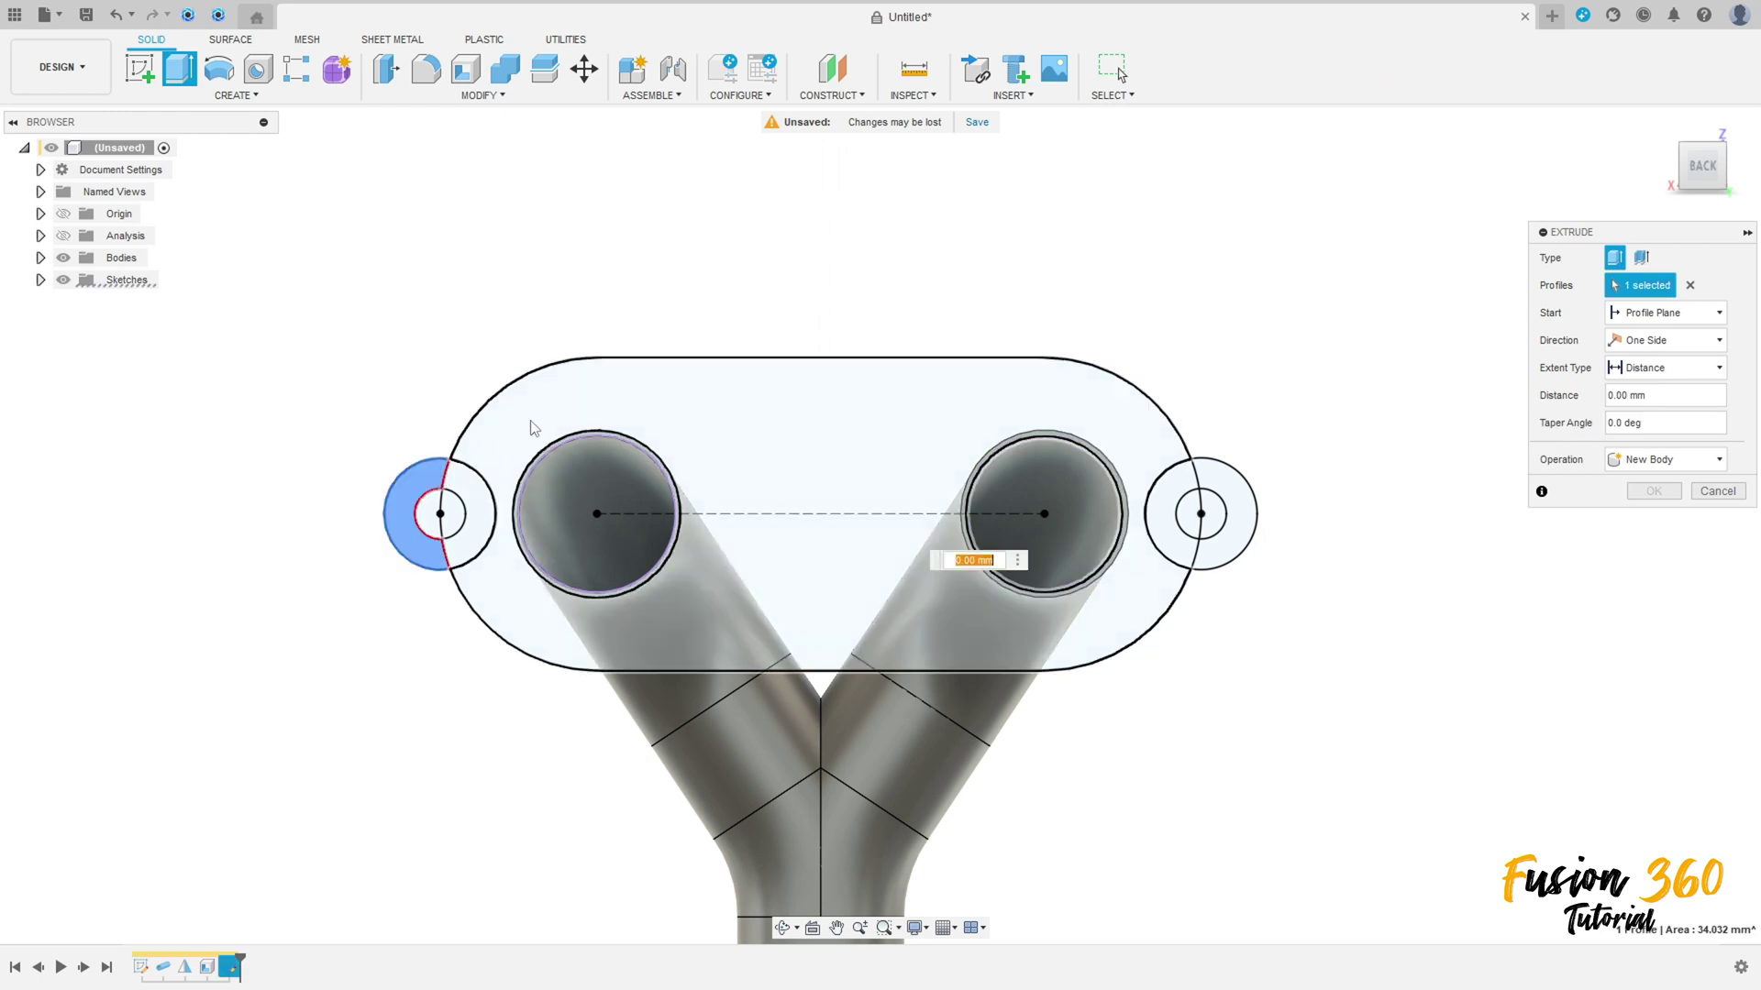
{"action": "left_click", "coordinate": [500, 484]}
{"action": "left_click", "coordinate": [468, 489]}
{"action": "left_click", "coordinate": [1177, 500]}
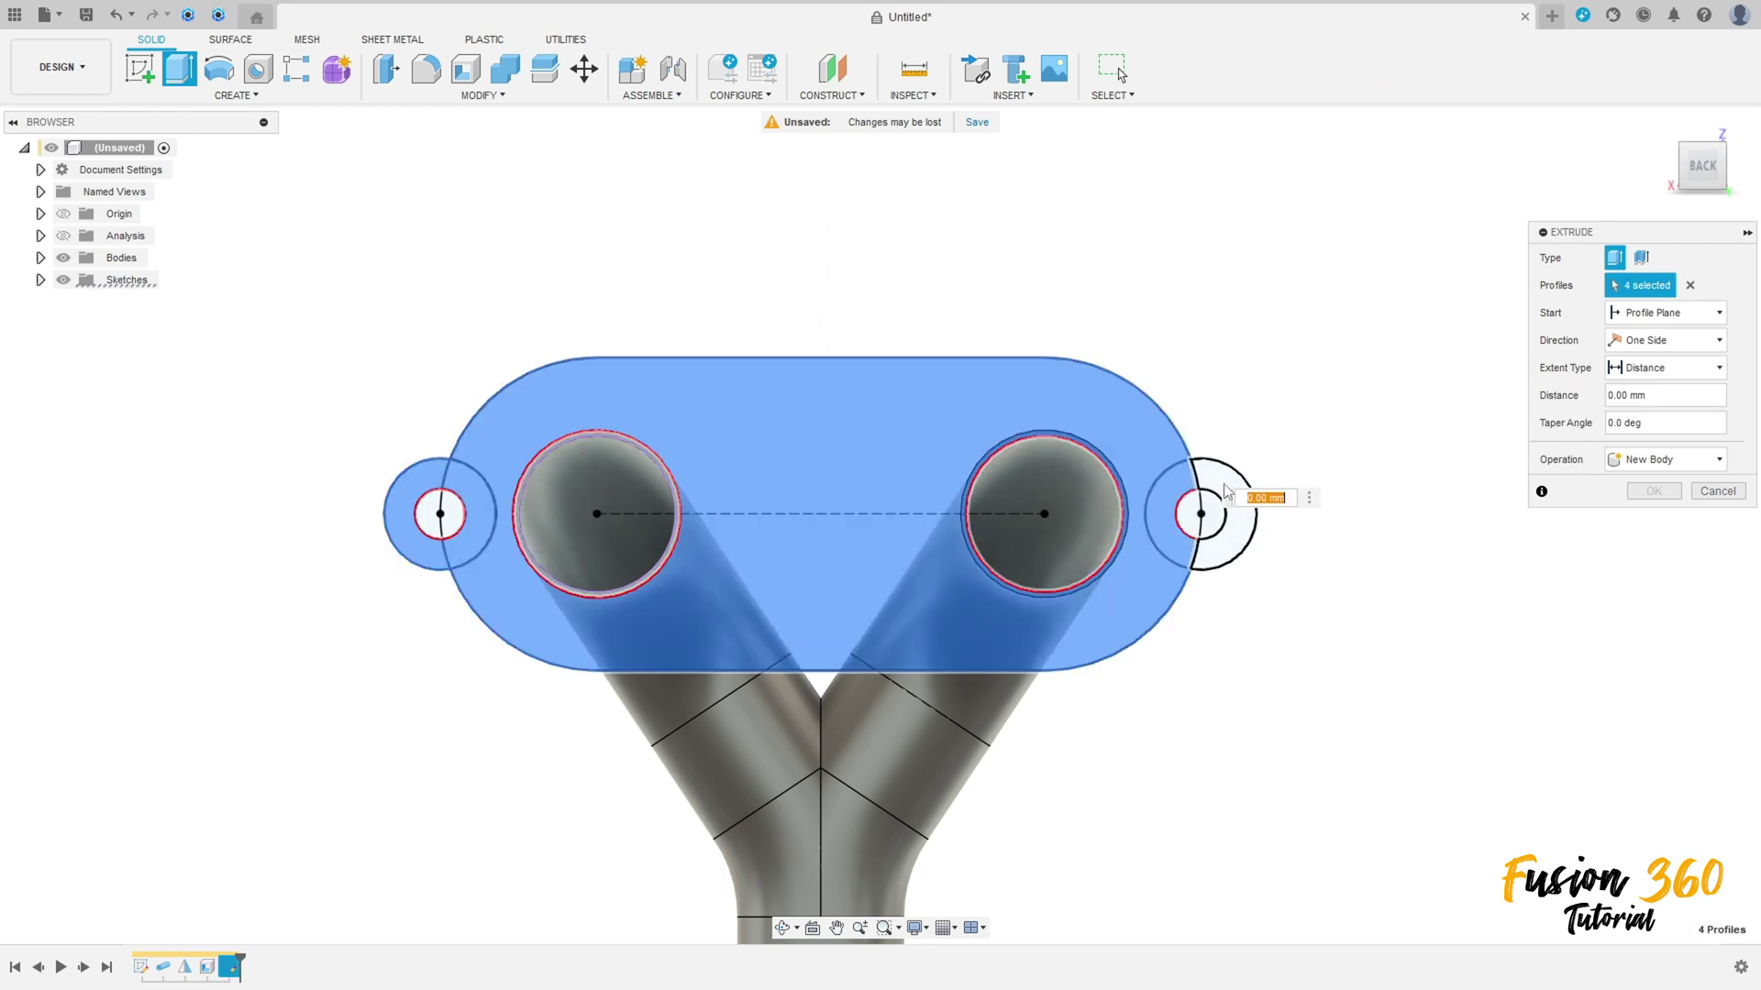
{"action": "left_click", "coordinate": [1229, 491]}
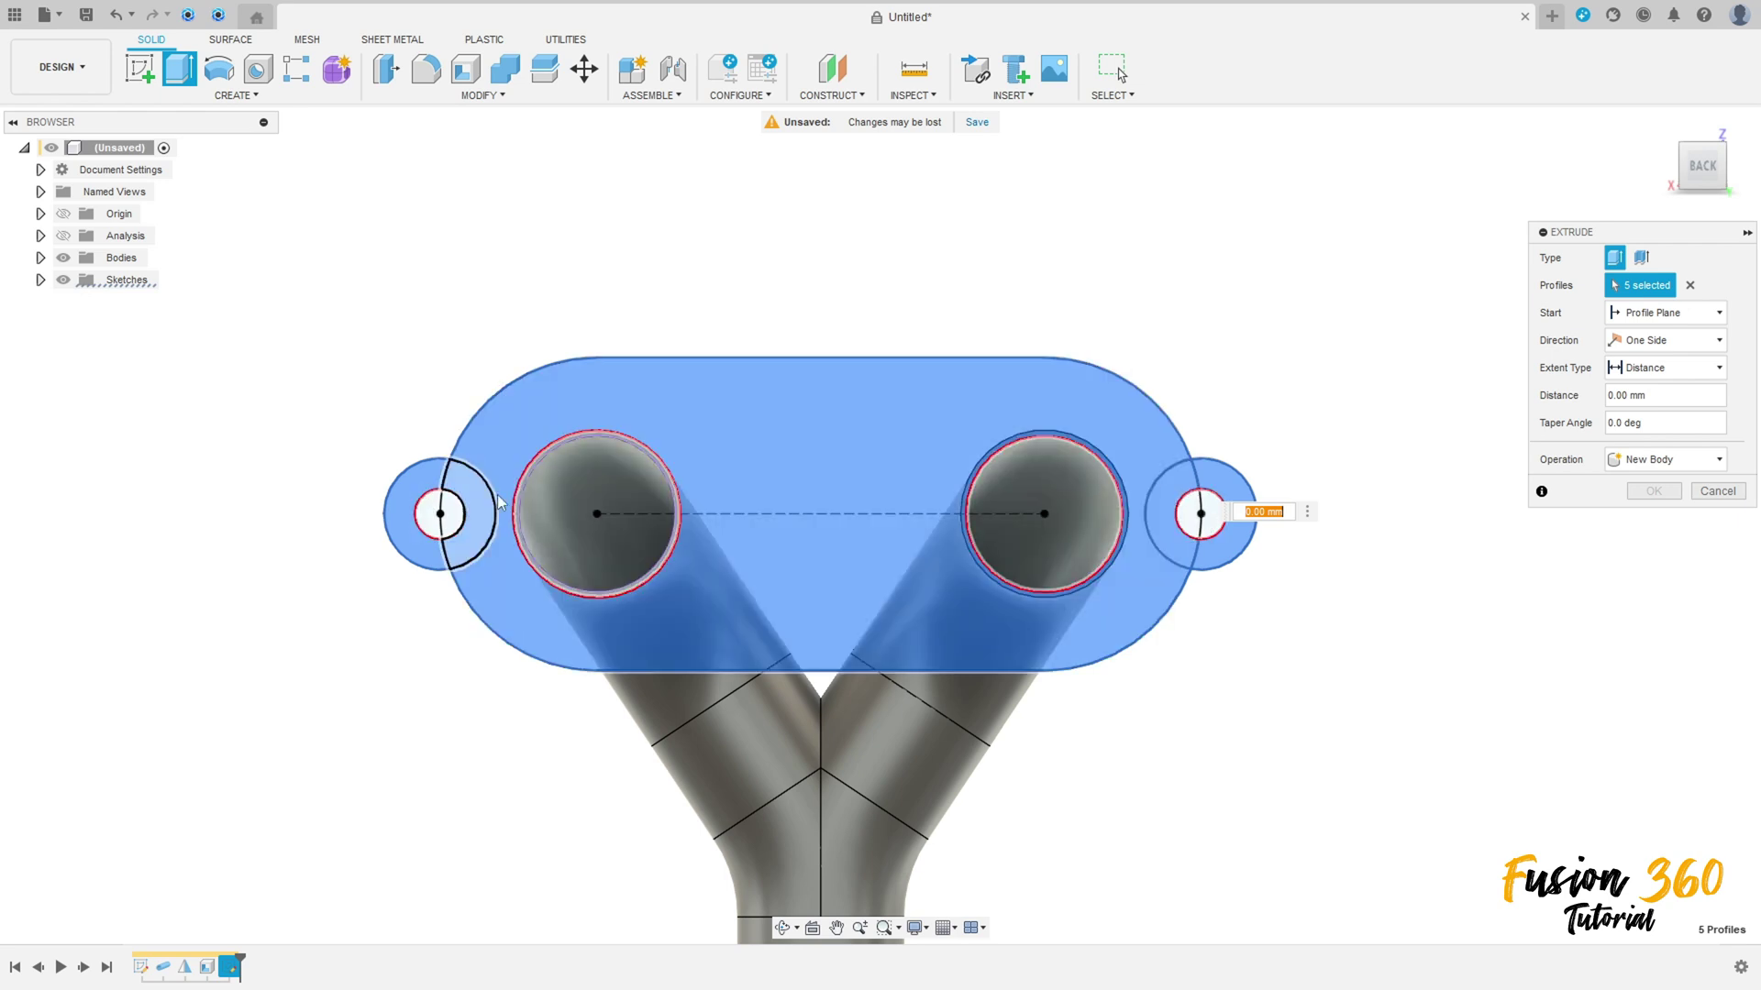
{"action": "scroll", "coordinate": [580, 445], "scroll_direction": "up", "scroll_amount": 5}
{"action": "left_click", "coordinate": [529, 481]}
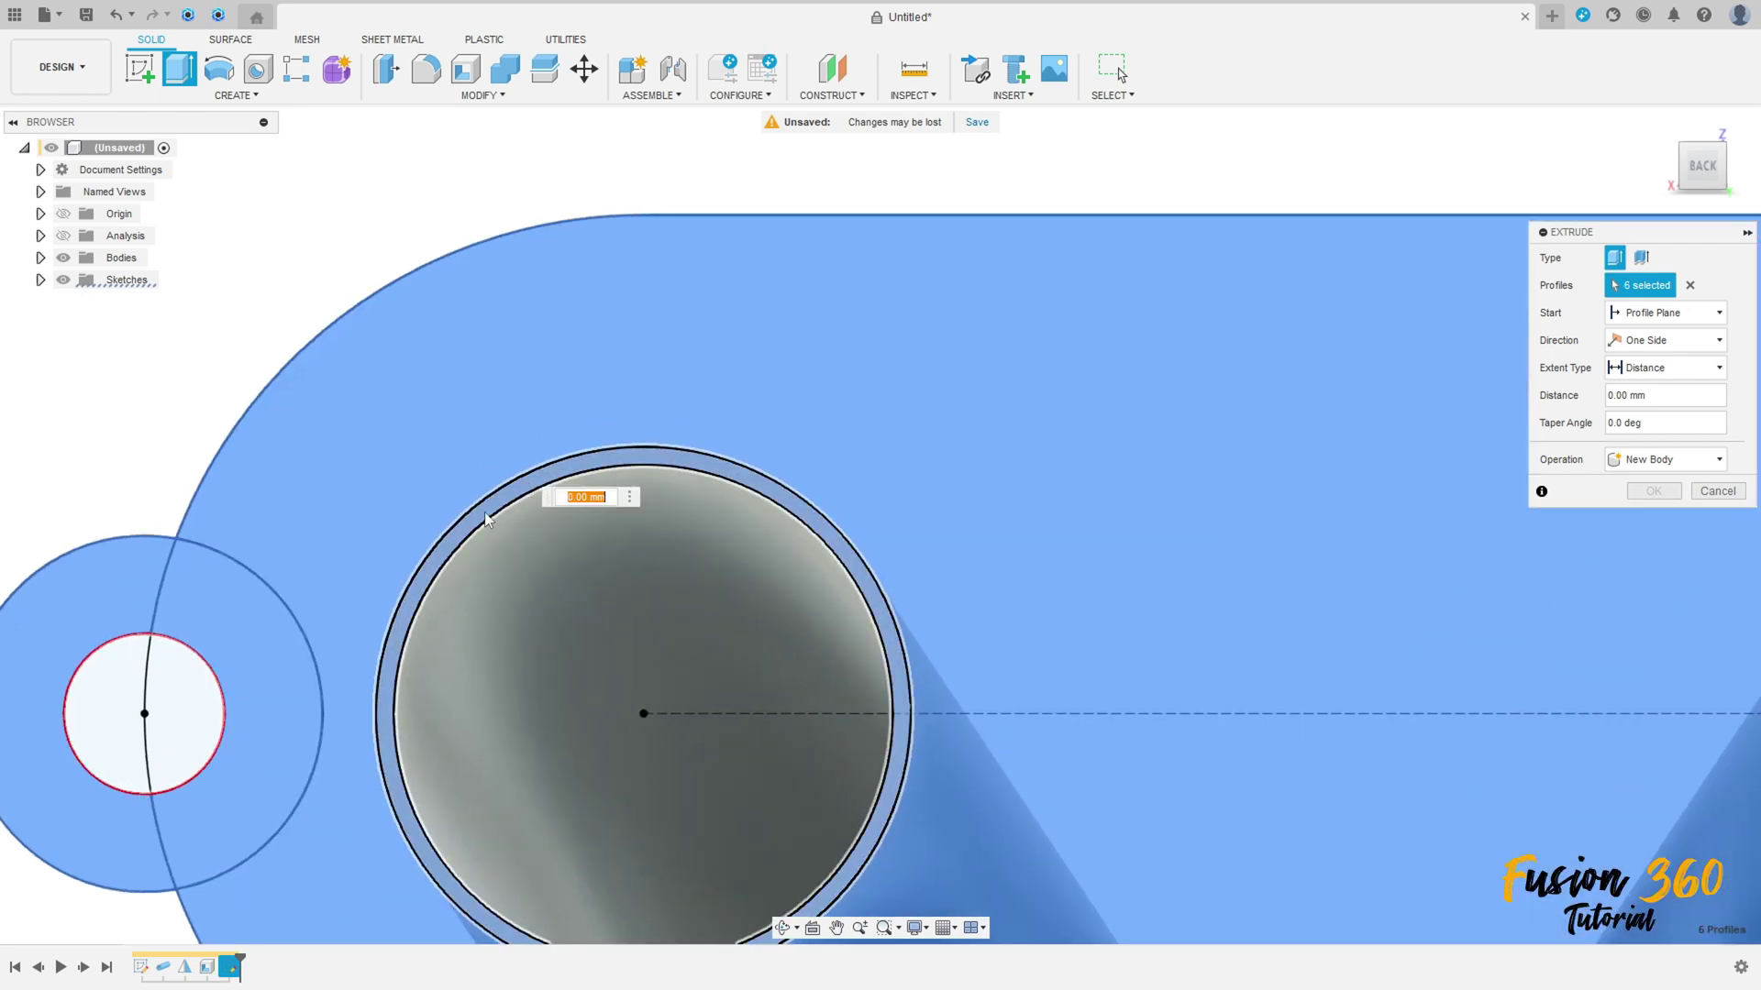
{"action": "scroll", "coordinate": [262, 627], "scroll_direction": "down", "scroll_amount": 5}
{"action": "middle_click_drag", "start_coordinate": [840, 429], "coordinate": [971, 445]}
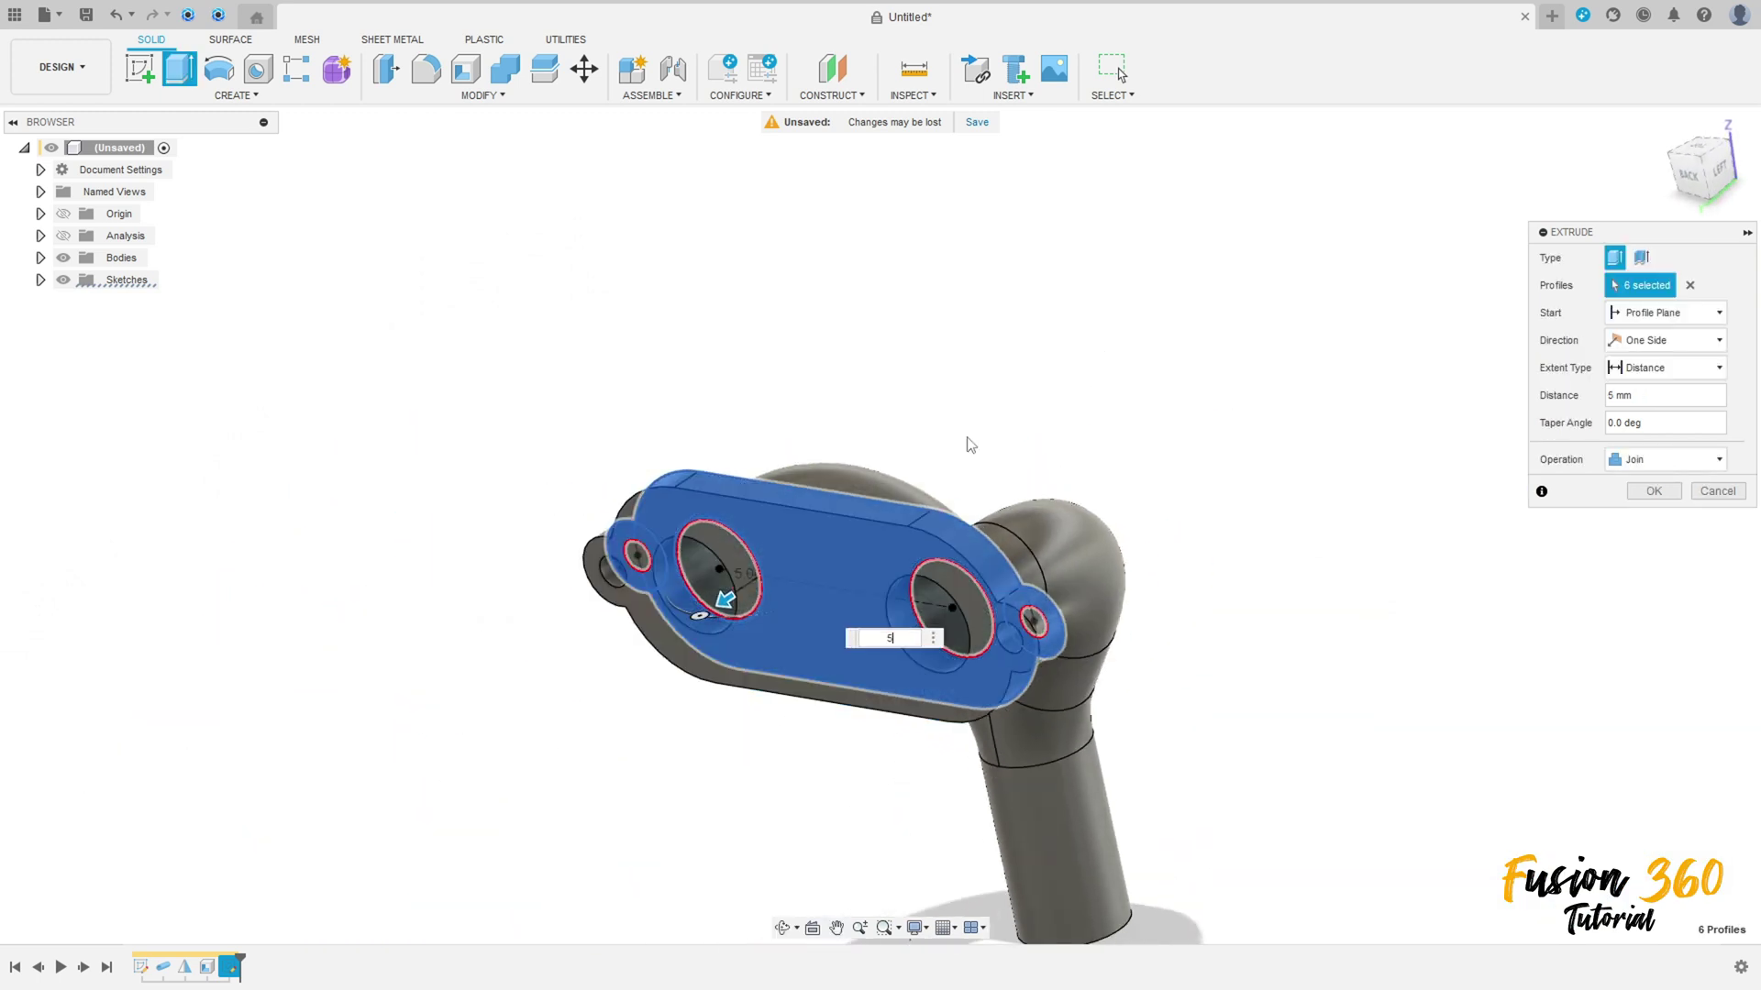
{"action": "left_click", "coordinate": [1653, 491]}
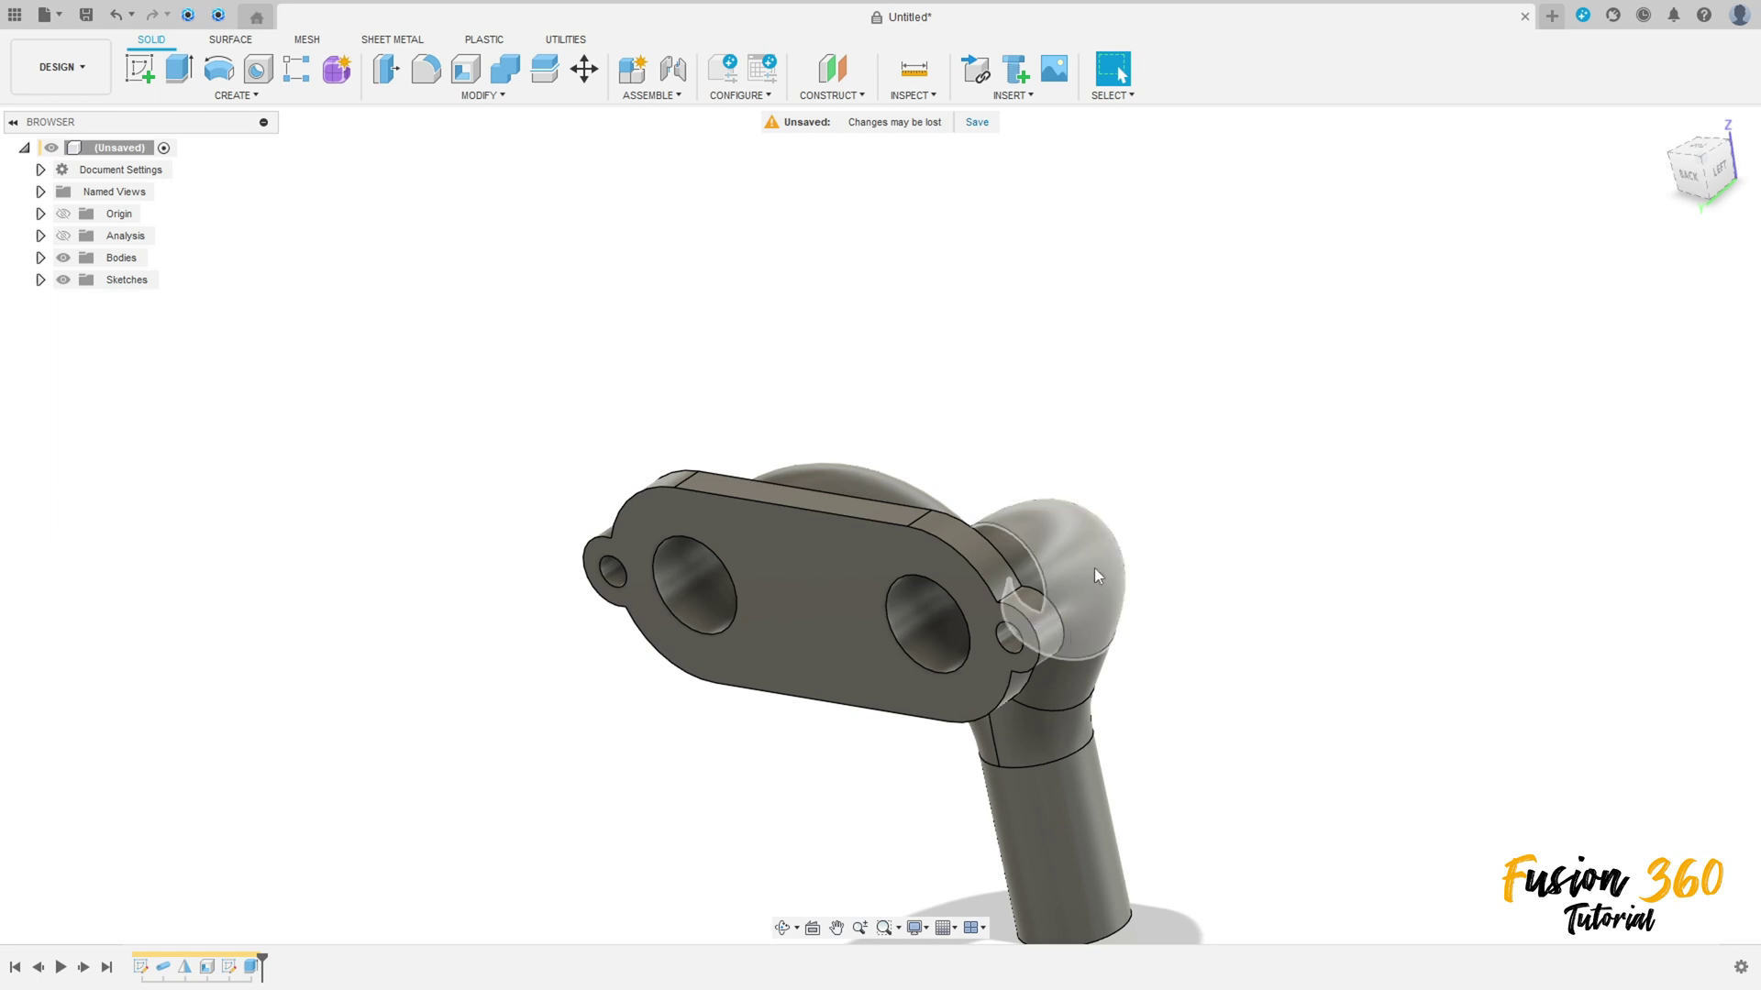
Start a new sketch on the stem's open end face.
{"action": "mouse_move", "coordinate": [1093, 569]}
{"action": "middle_mouse_down", "text": "shift"}
{"action": "mouse_move", "coordinate": [1136, 597]}
{"action": "mouse_move", "coordinate": [1201, 587]}
{"action": "mouse_move", "coordinate": [1195, 557]}
{"action": "mouse_move", "coordinate": [1082, 598]}
{"action": "mouse_move", "coordinate": [725, 477]}
{"action": "middle_mouse_up", "text": "shift"}
{"action": "key", "text": "F6"}
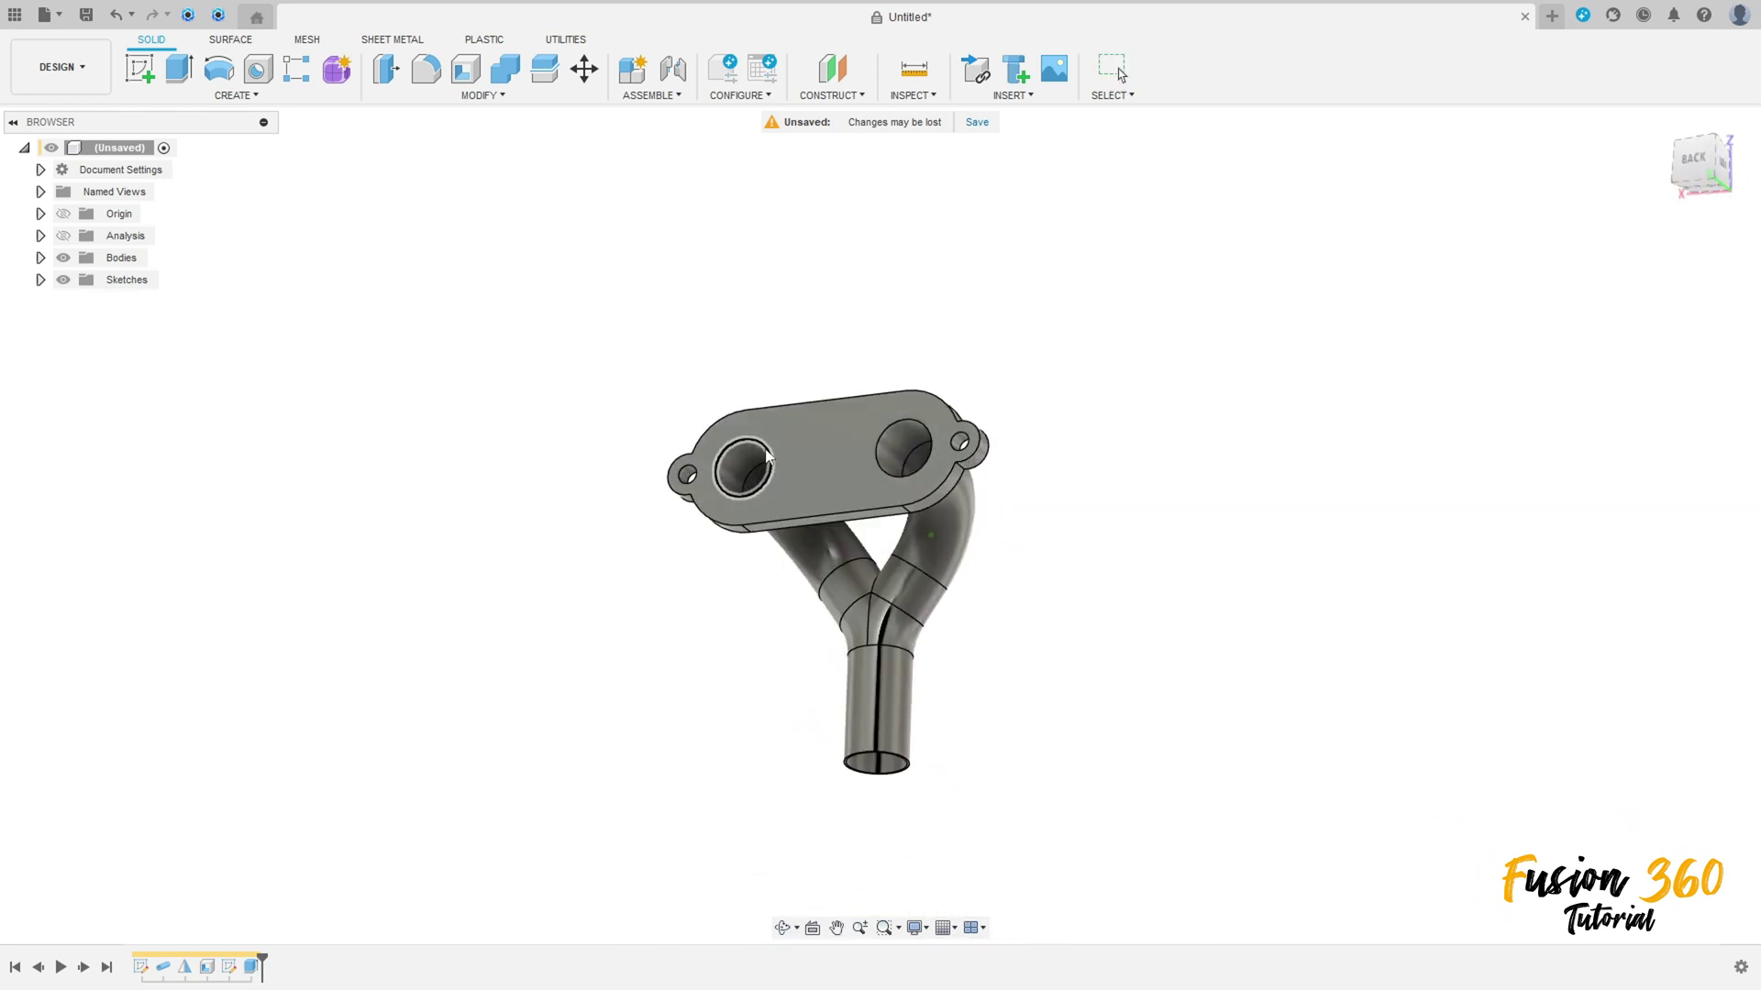
{"action": "left_click", "coordinate": [140, 68]}
{"action": "left_click", "coordinate": [876, 763]}
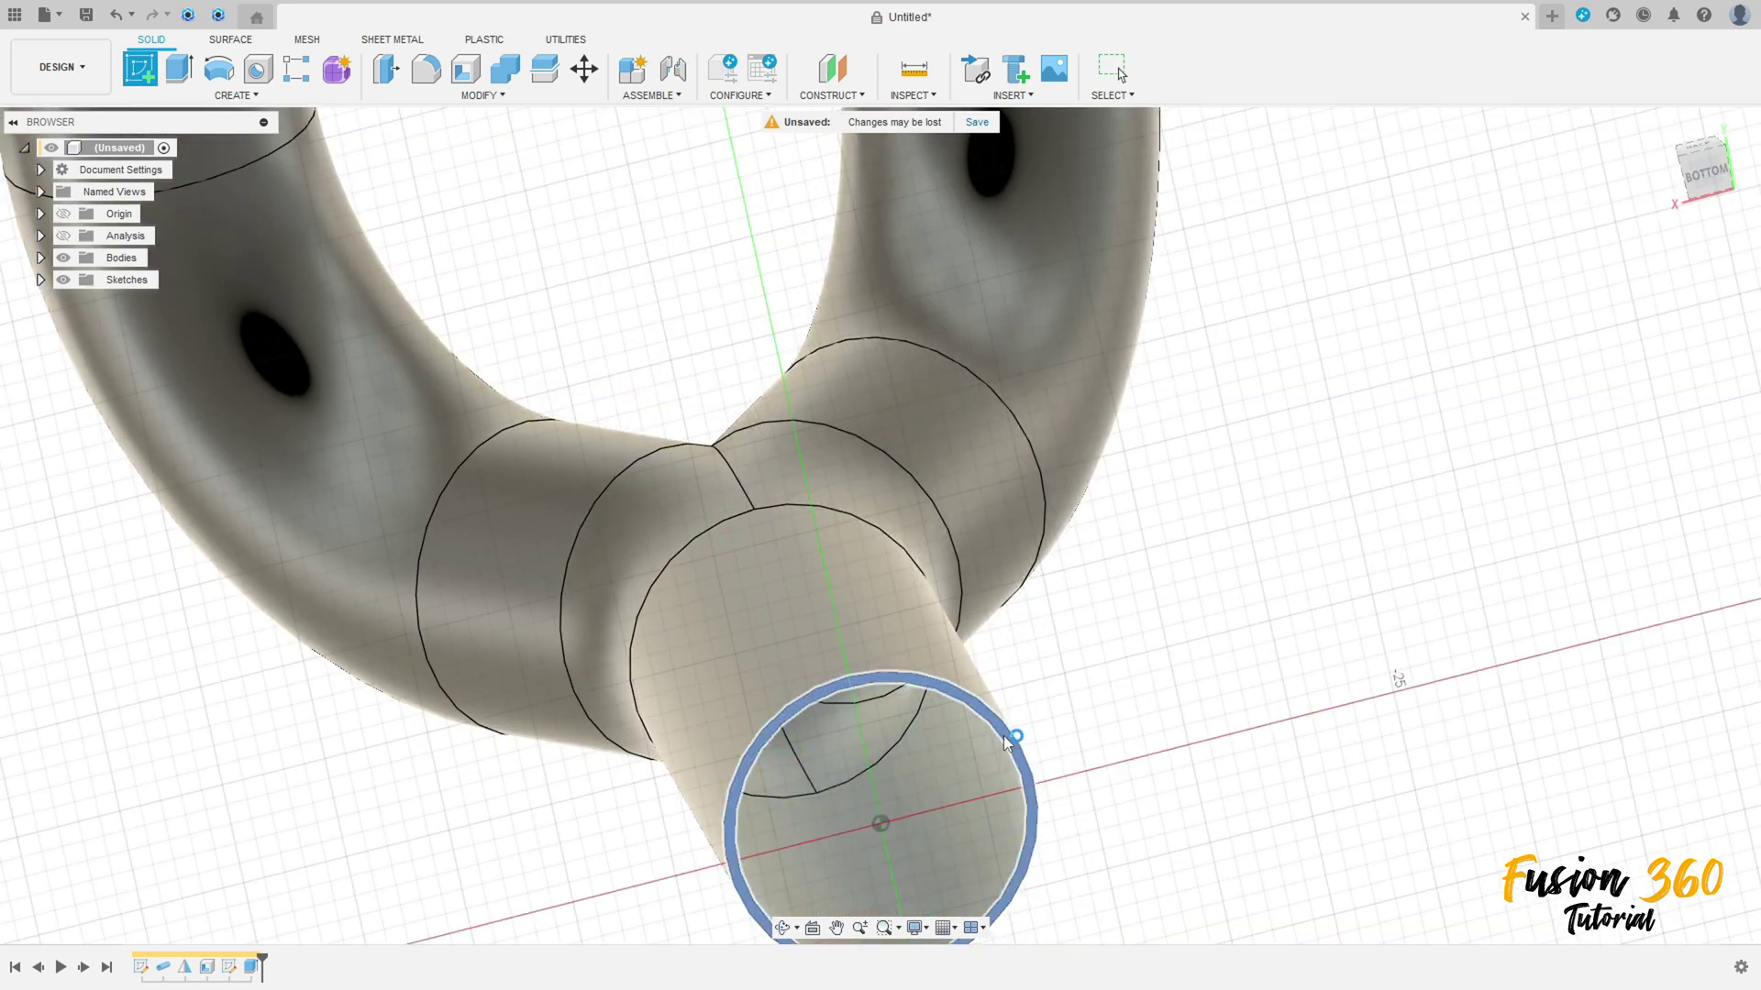
{"action": "left_click", "coordinate": [1003, 736]}
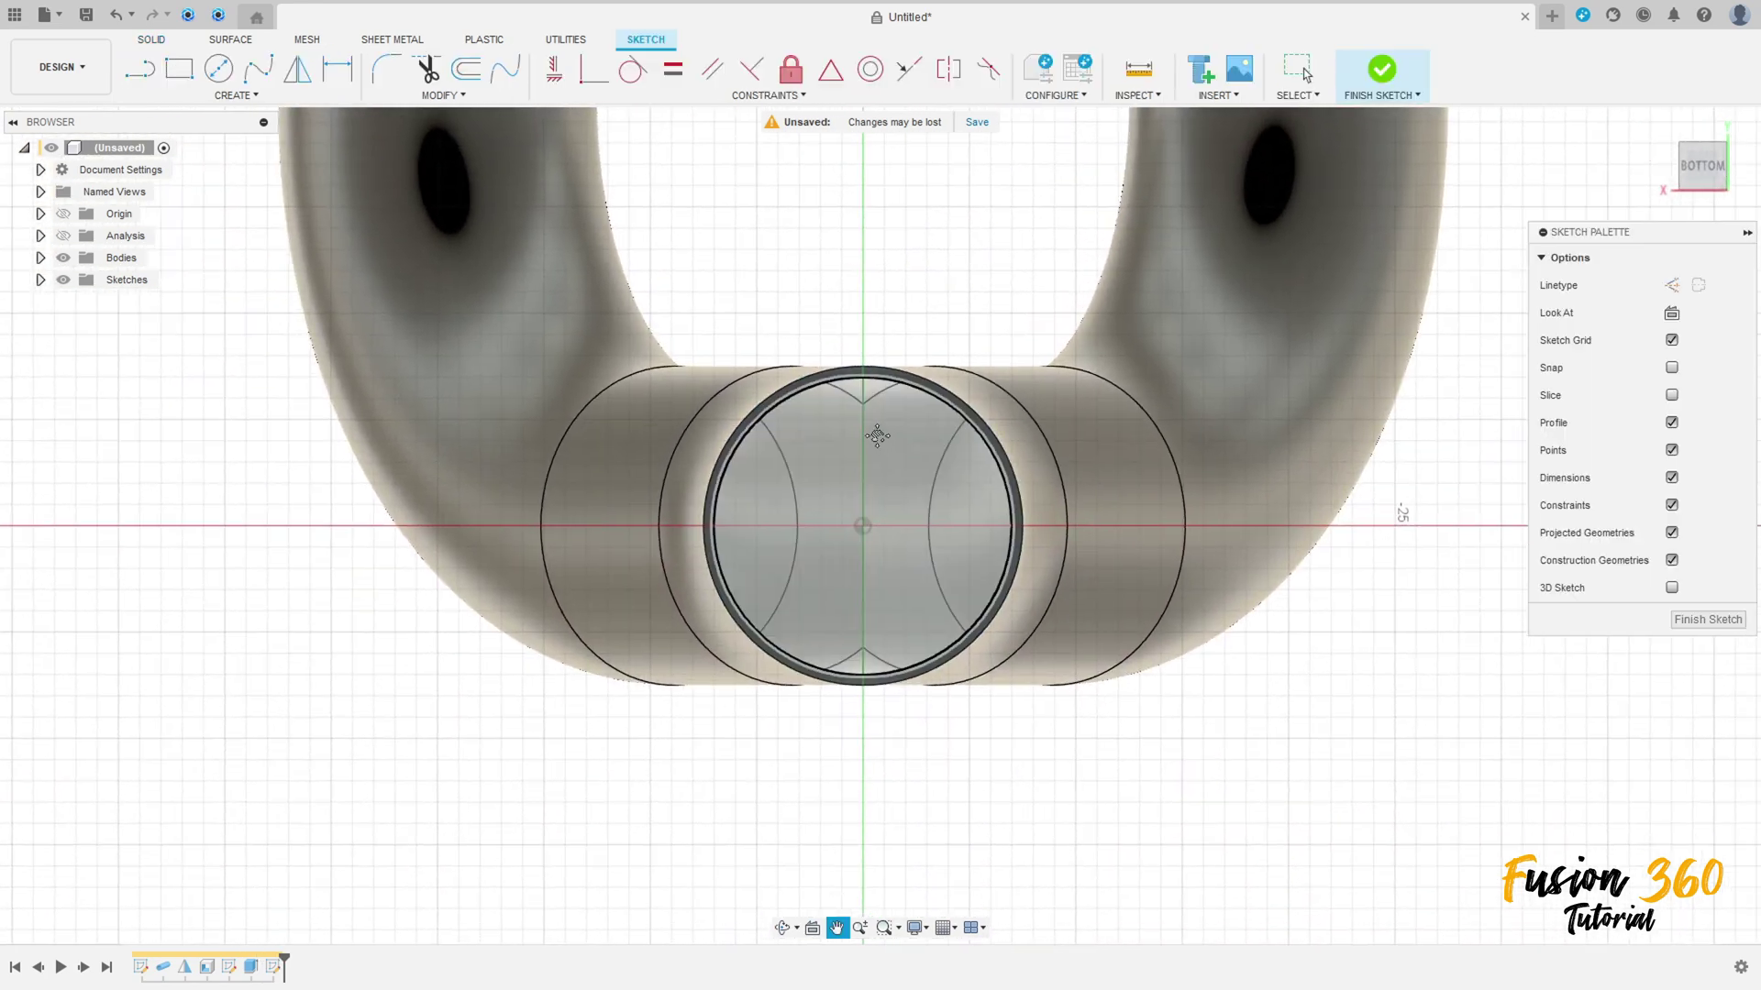
Draw a 30 × 30 mm centre rectangle around the stem opening.
{"action": "key", "text": "r"}
{"action": "left_click", "coordinate": [180, 69]}
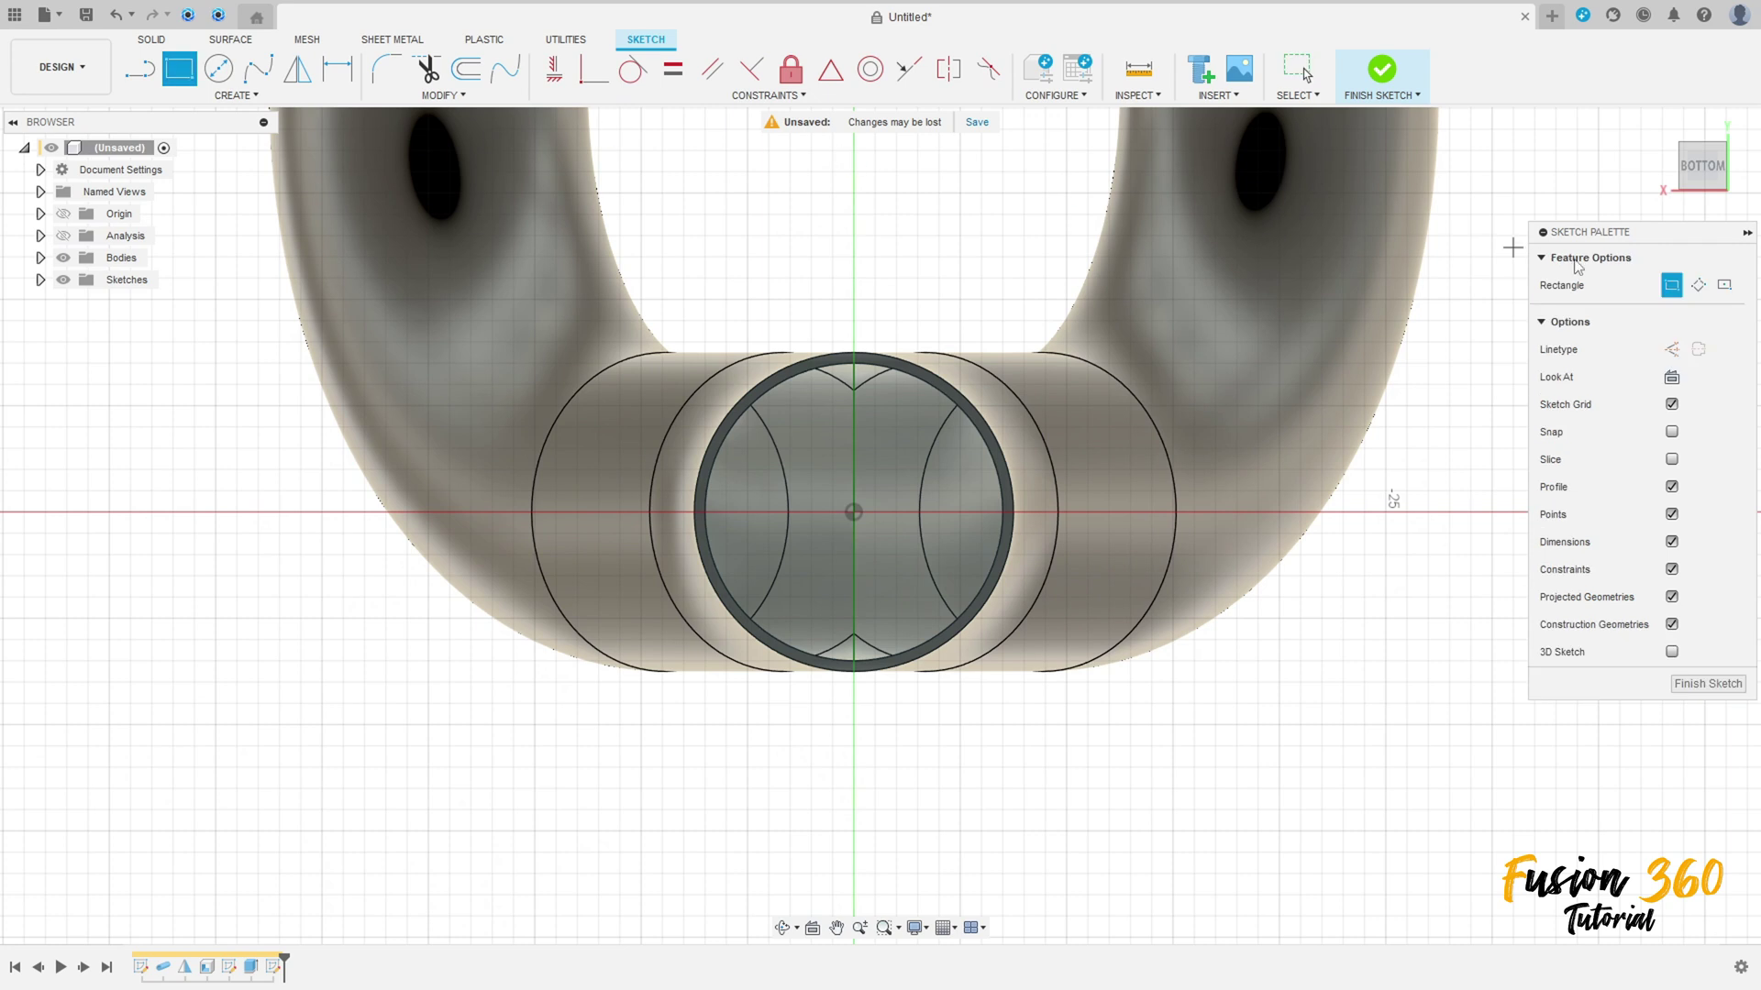
{"action": "left_click", "coordinate": [854, 513]}
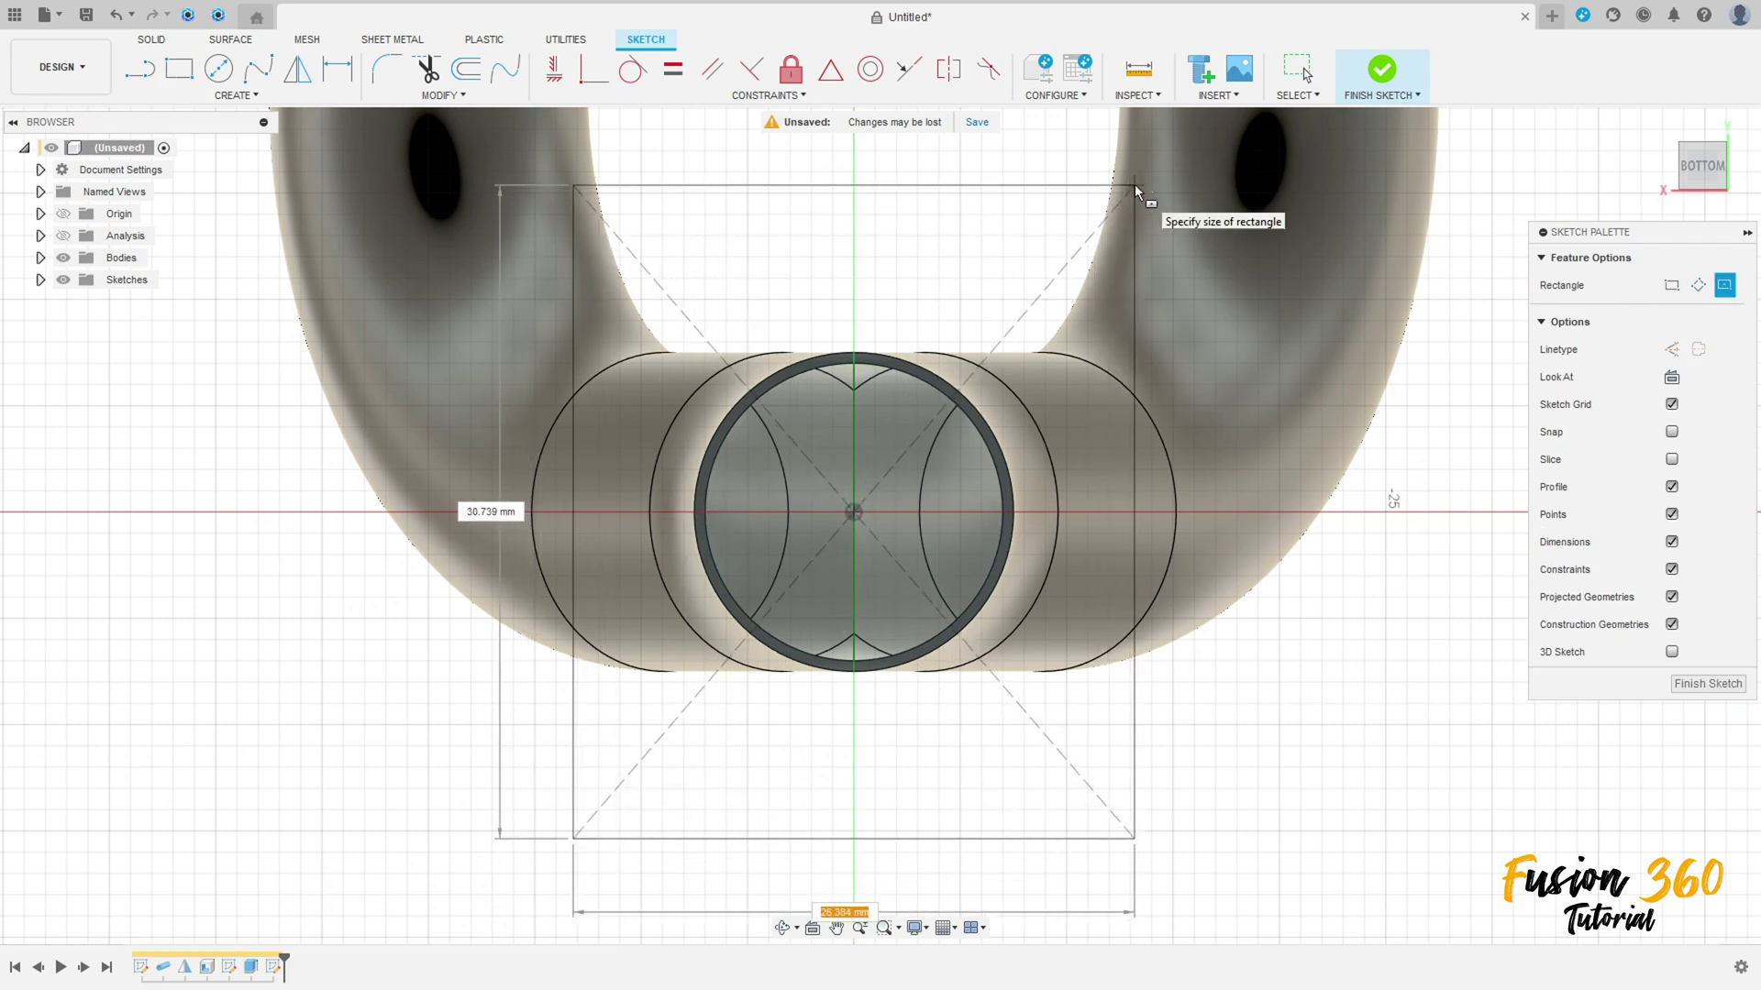
{"action": "type", "text": "30"}
{"action": "key", "text": "Tab"}
{"action": "type", "text": "30"}
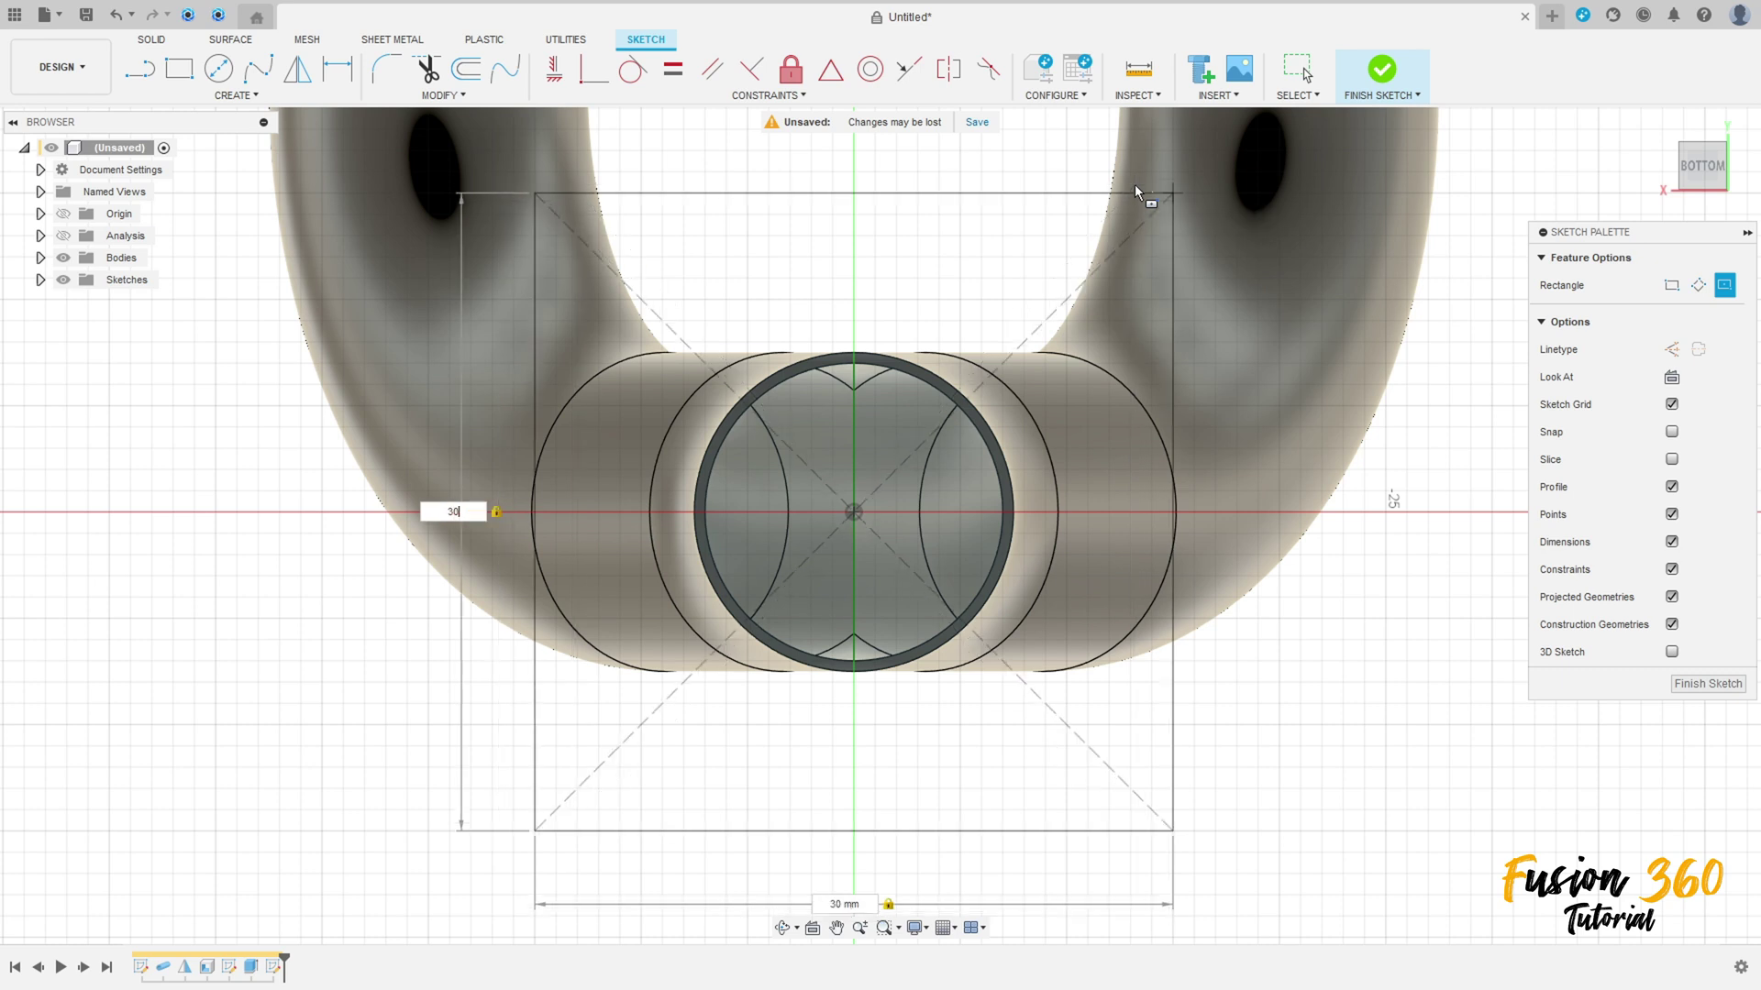
{"action": "key", "text": "Return"}
{"action": "scroll", "coordinate": [1135, 185], "scroll_direction": "down", "scroll_amount": 3}
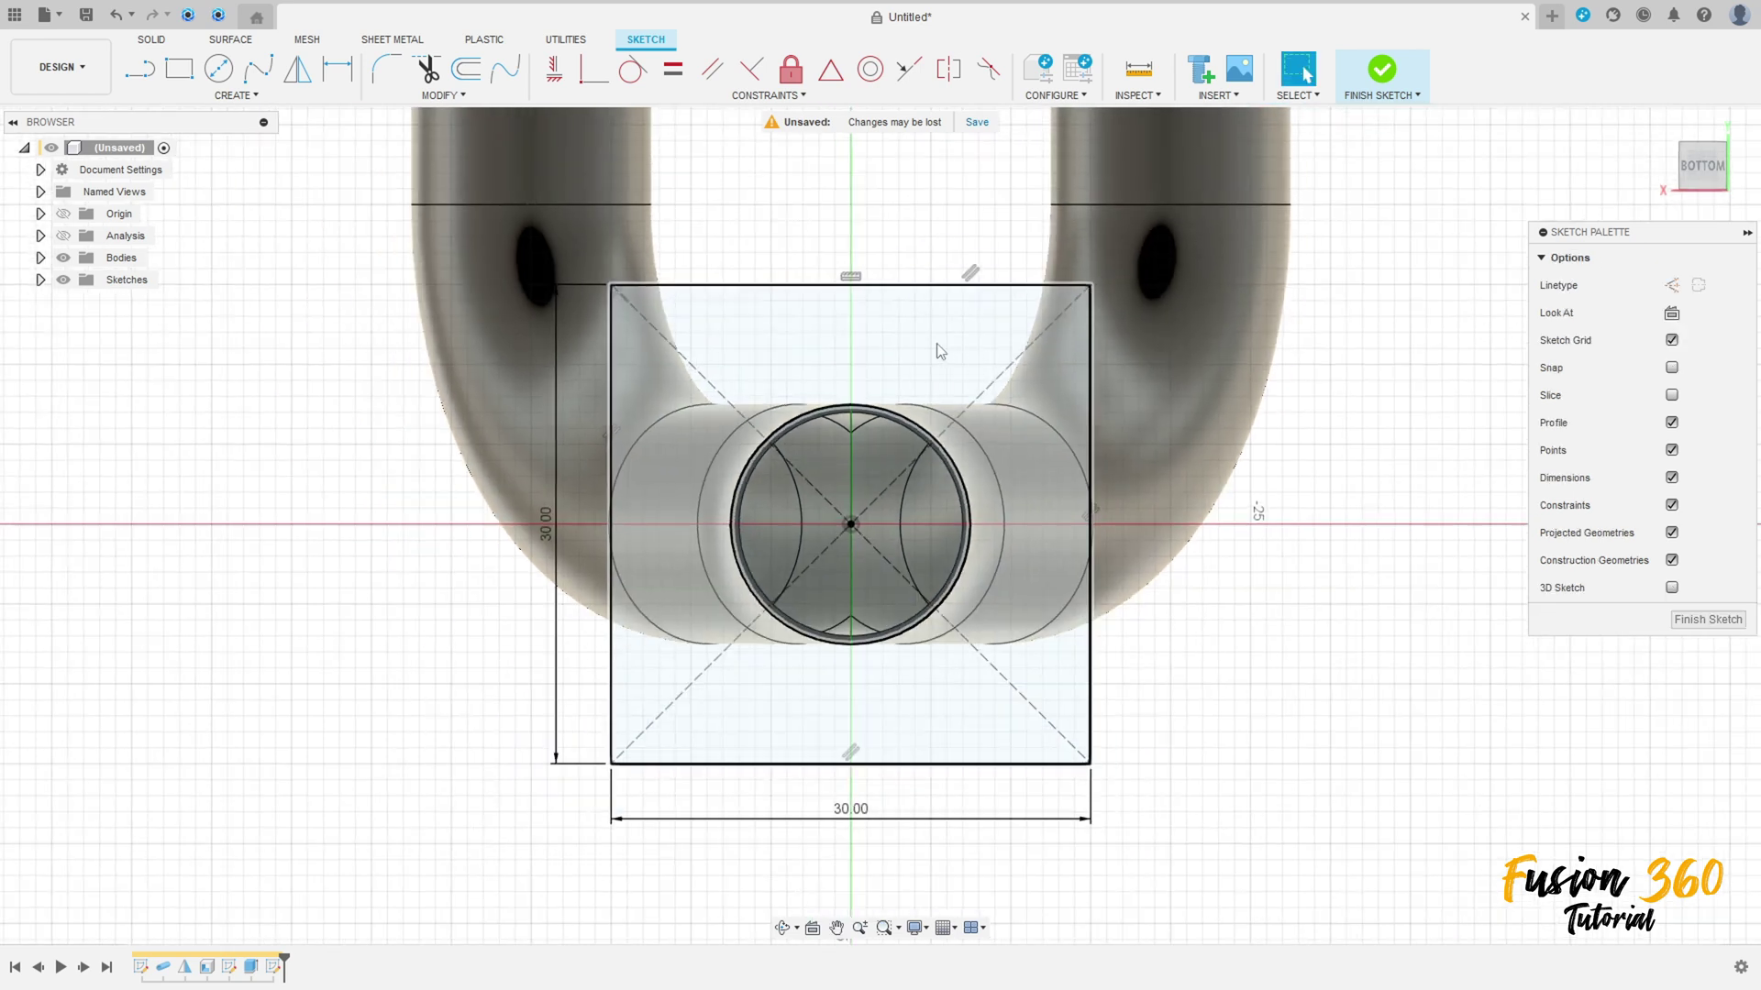
Round the square's corners with a 5 mm sketch fillet.
{"action": "left_click", "coordinate": [387, 69]}
{"action": "left_click", "coordinate": [591, 322]}
{"action": "left_click", "coordinate": [584, 362]}
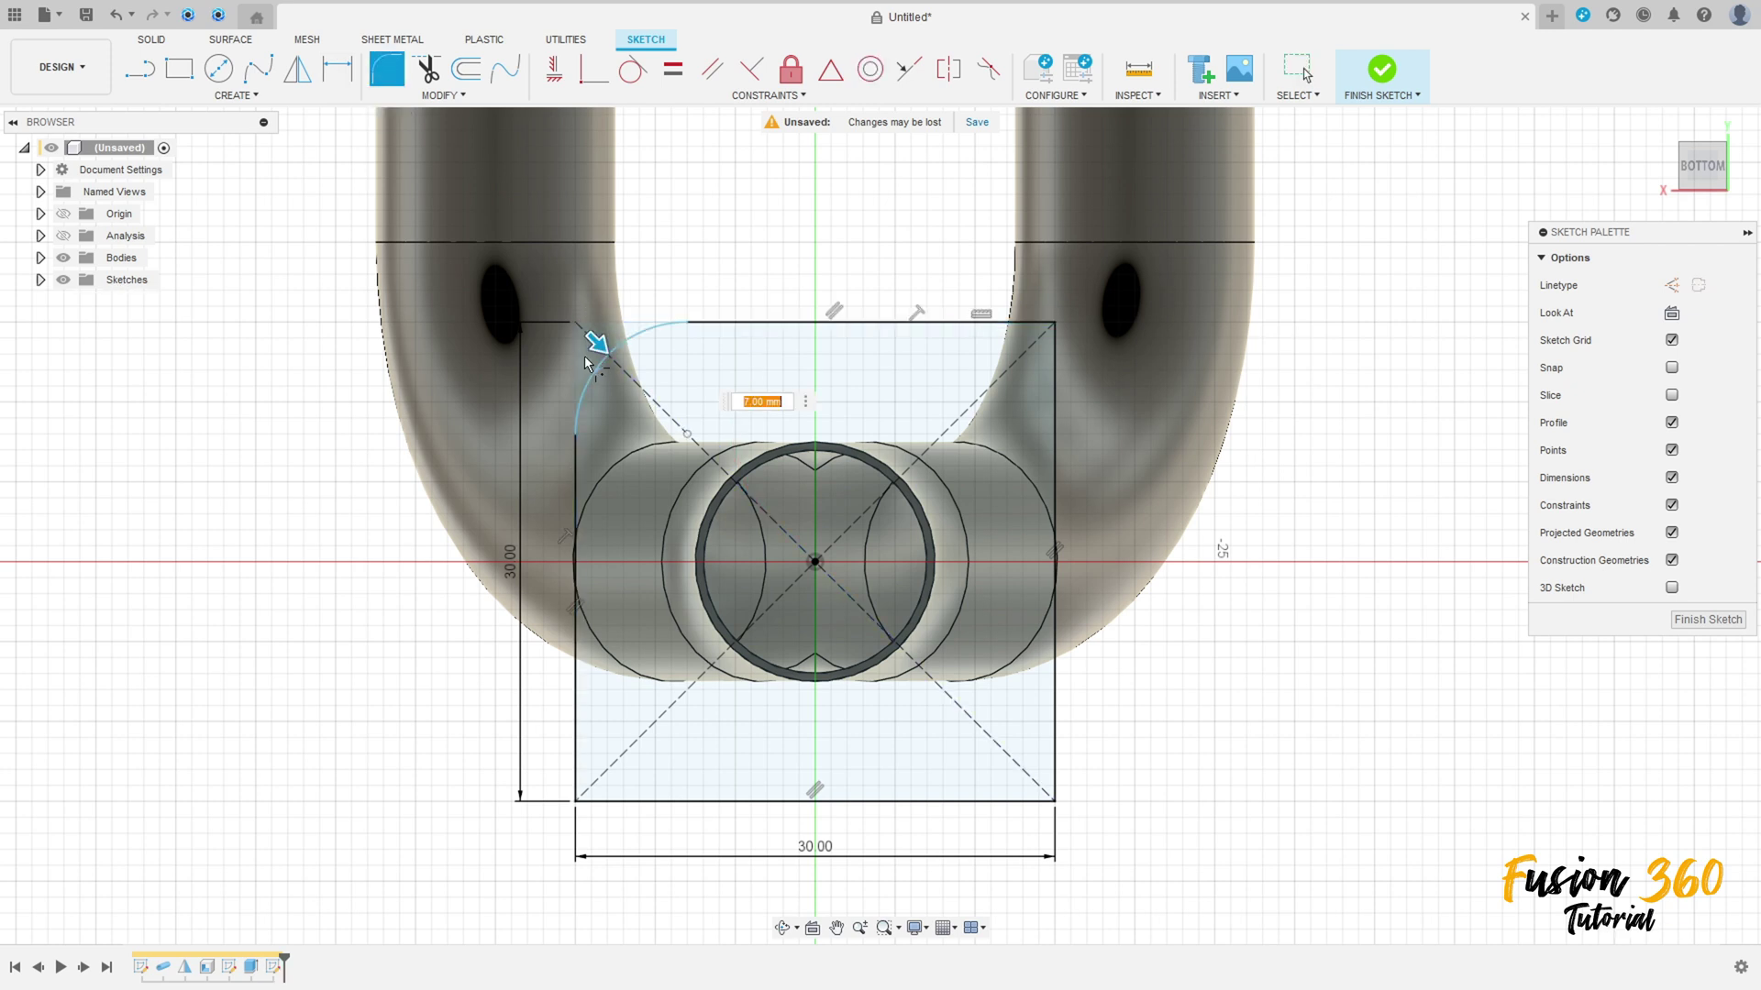
{"action": "key", "text": "Return"}
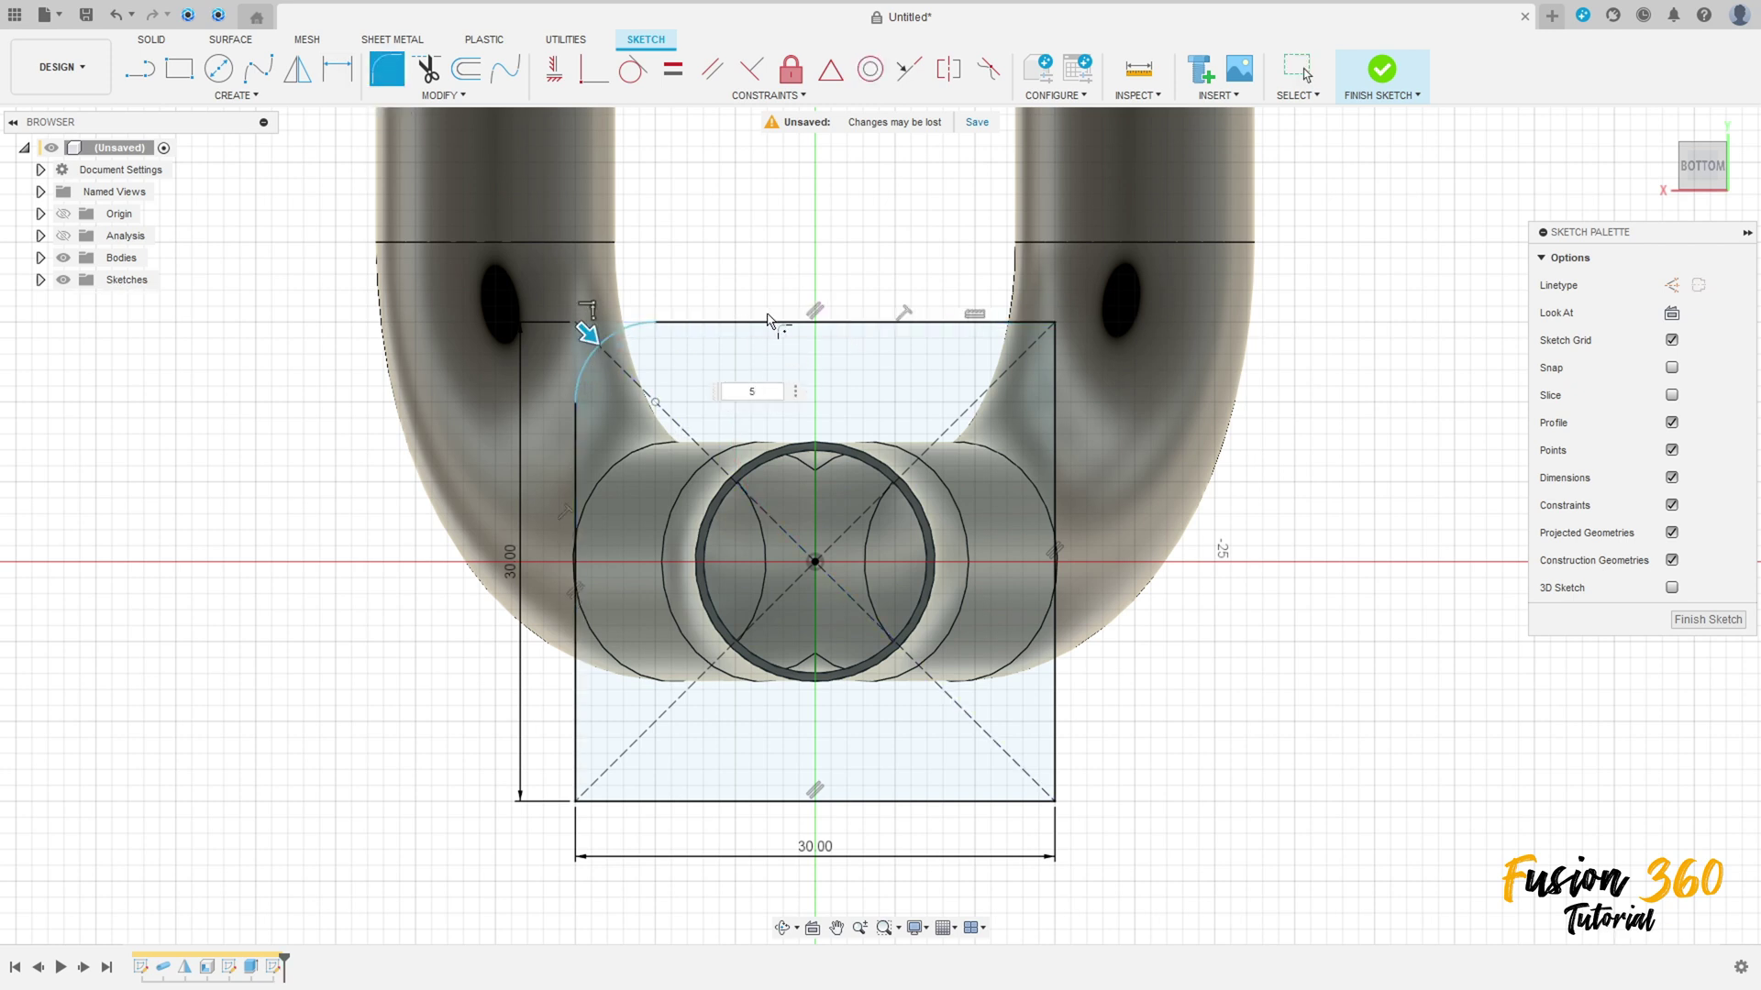
{"action": "left_click", "coordinate": [998, 322]}
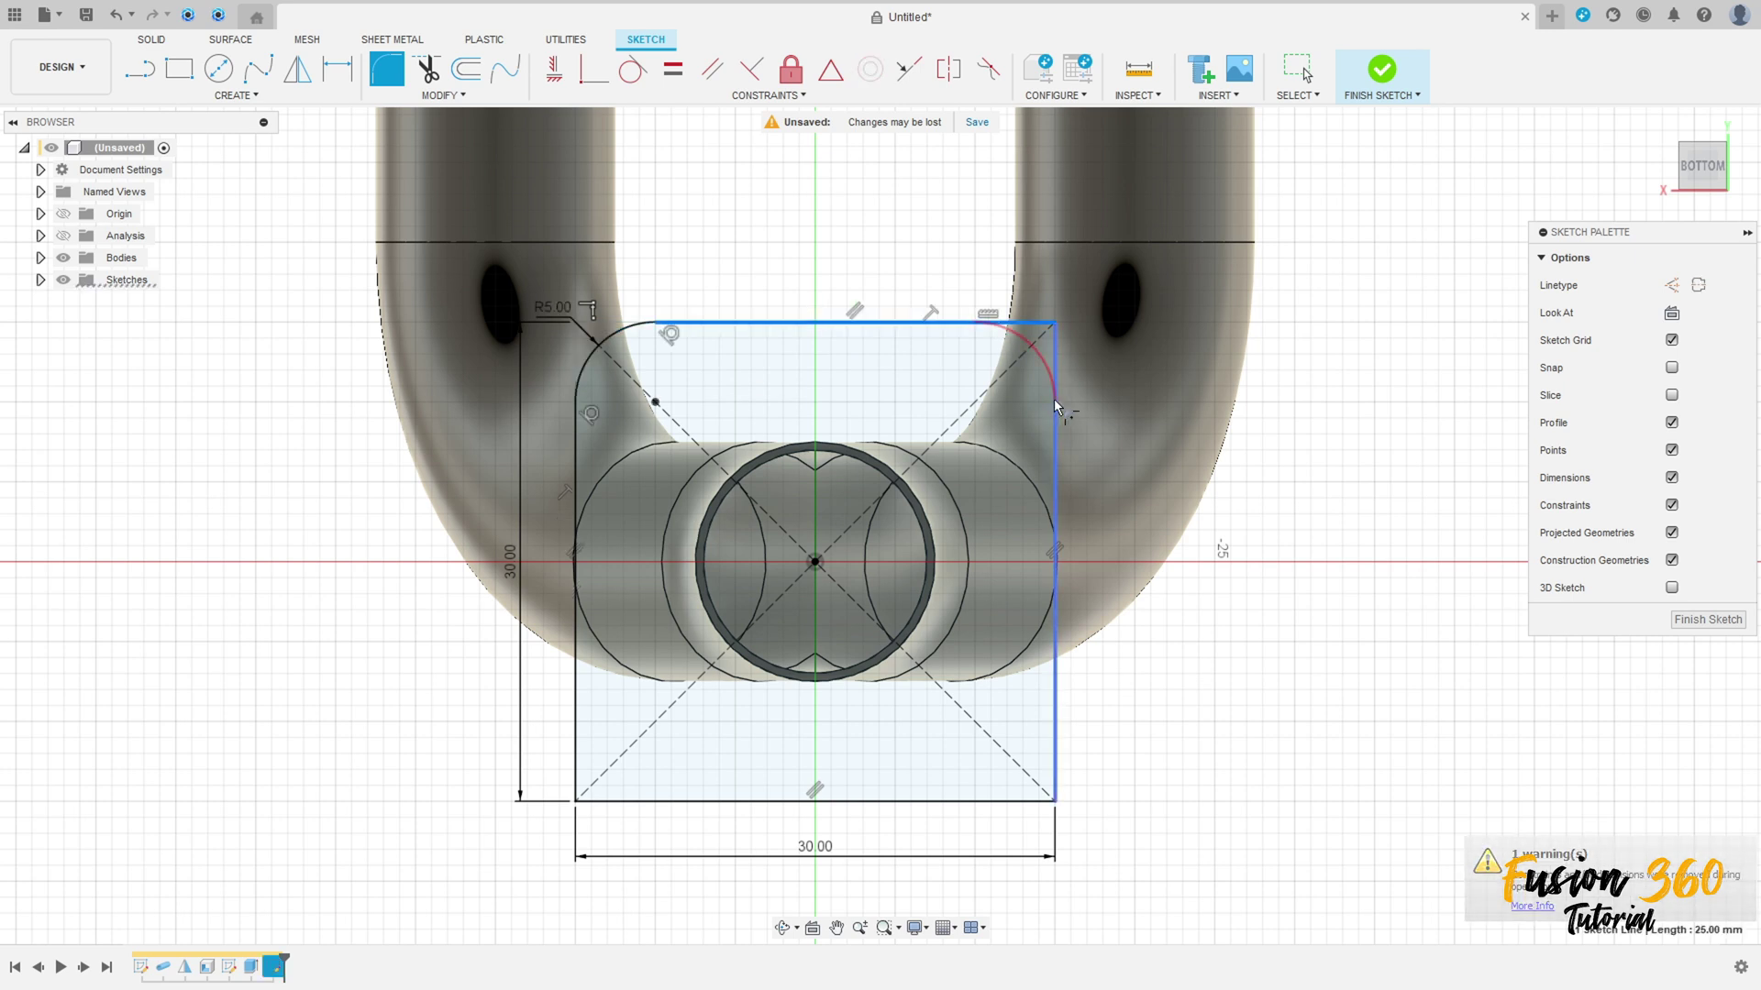
{"action": "left_click", "coordinate": [1053, 398]}
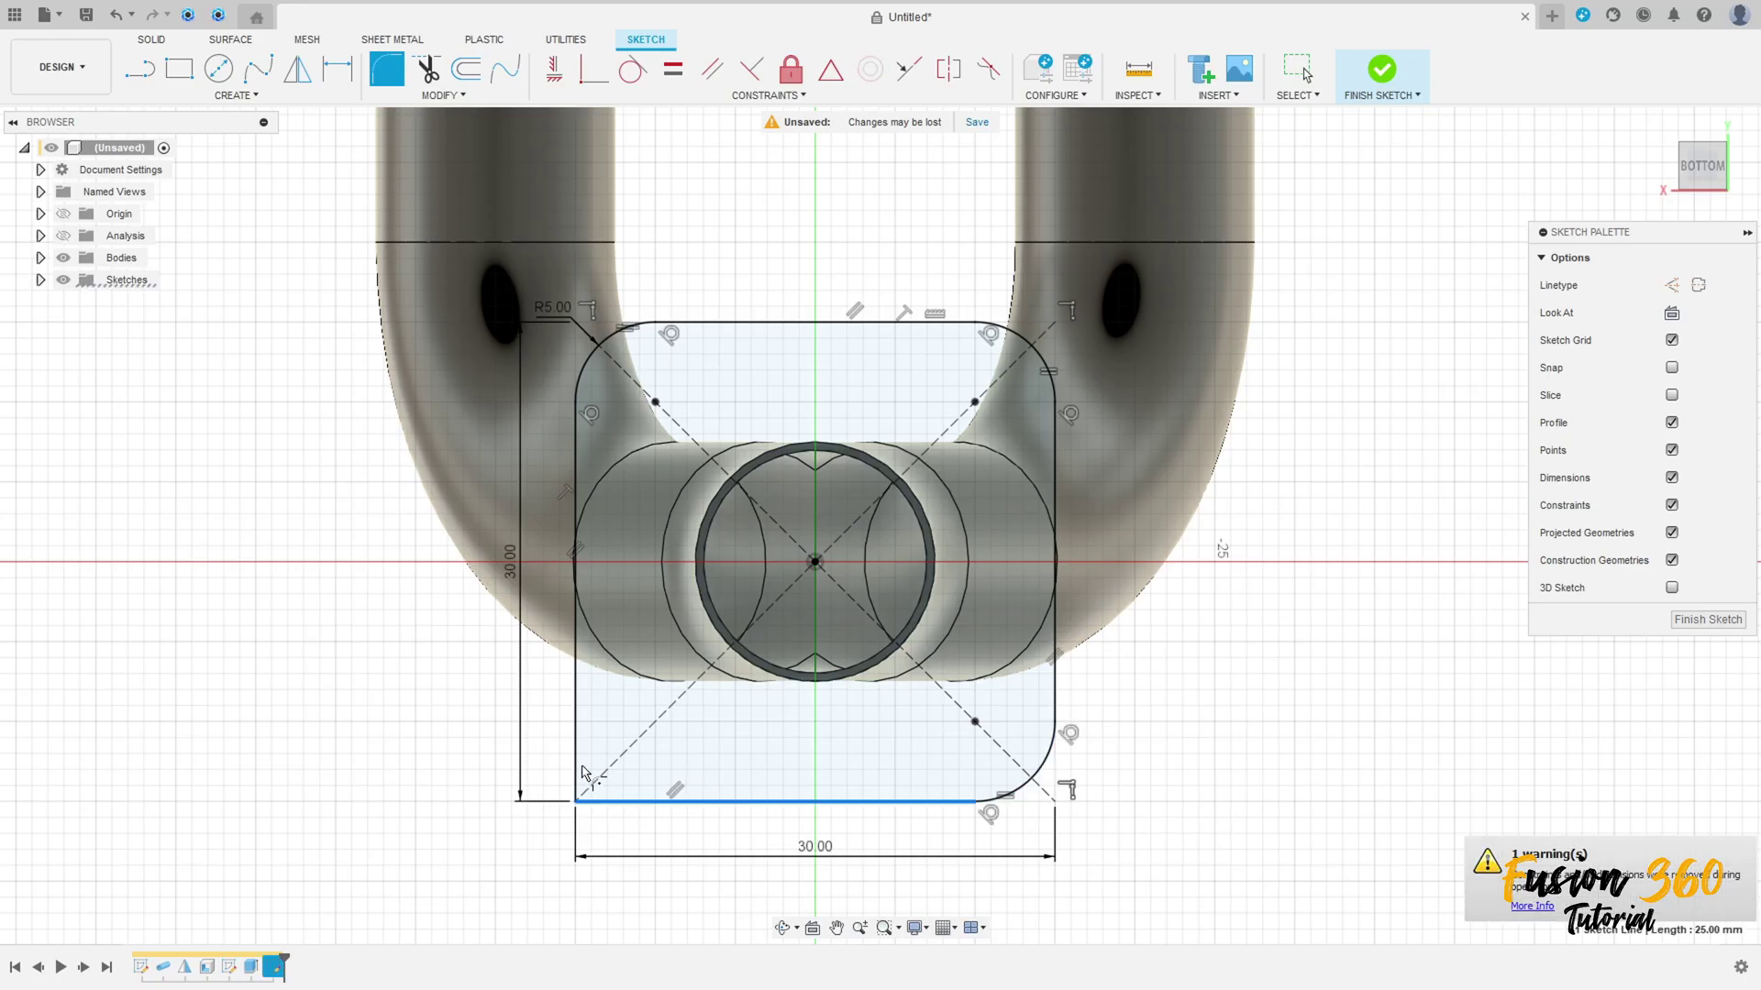
{"action": "left_click", "coordinate": [575, 697]}
{"action": "left_click", "coordinate": [679, 800]}
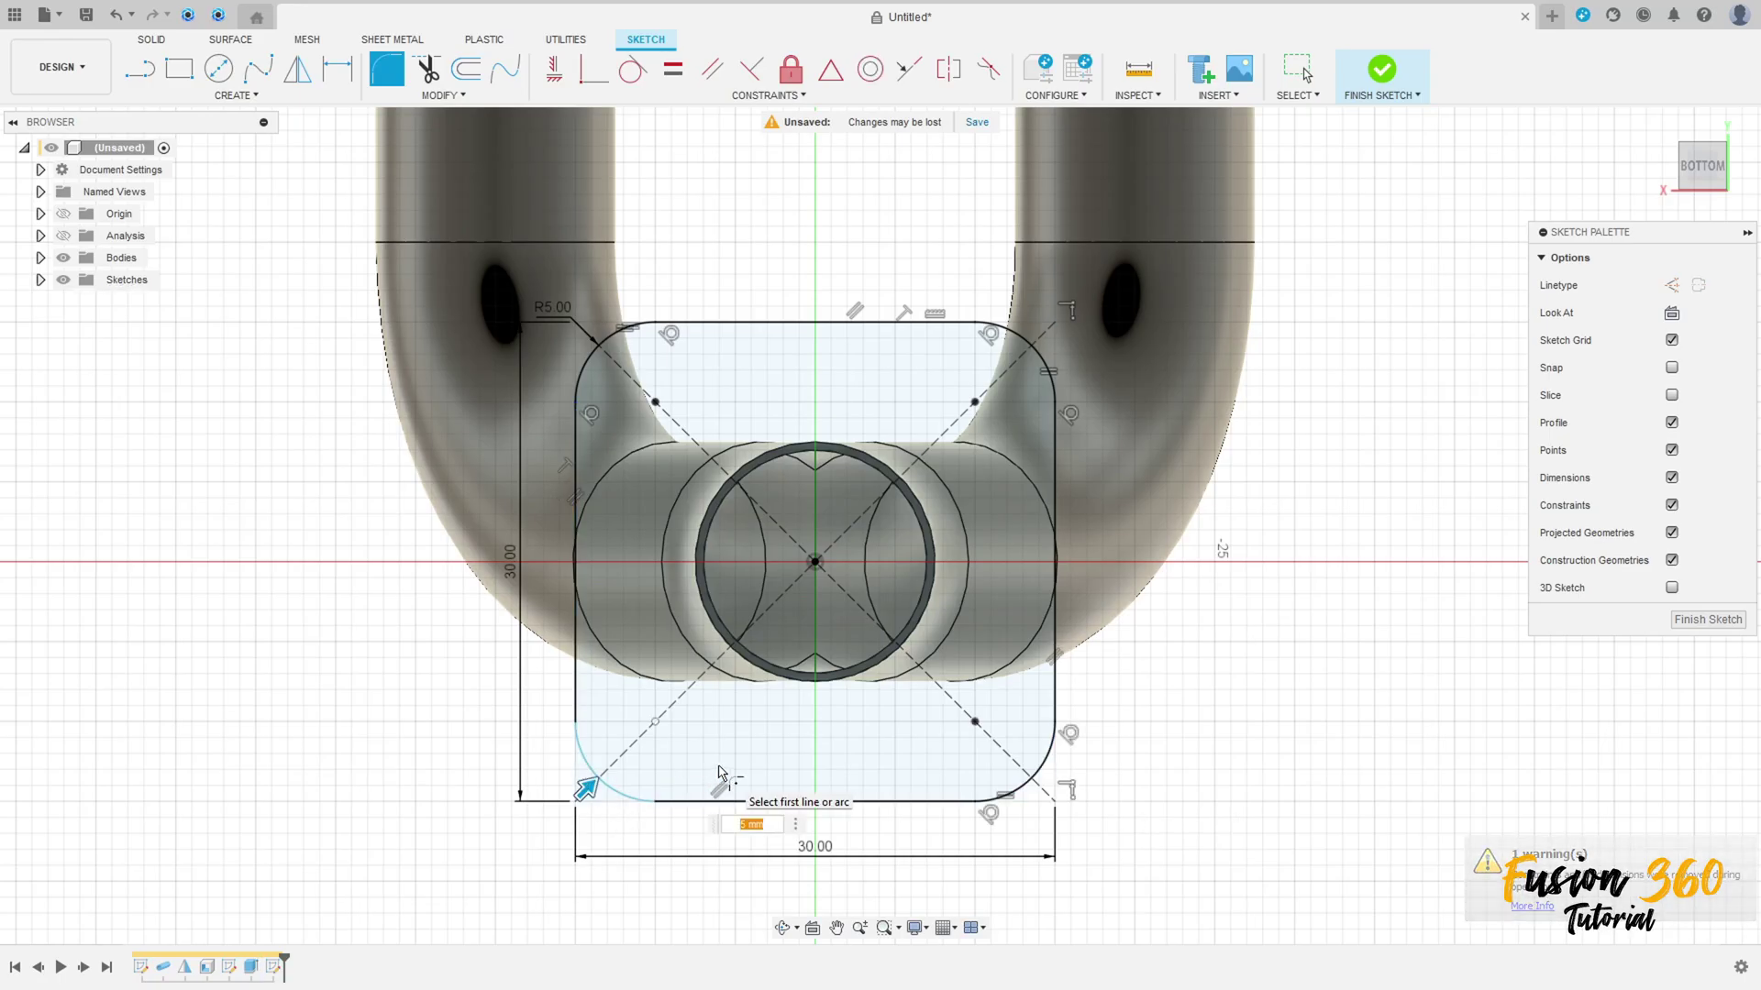
{"action": "key", "text": "Return"}
Add Ø5 mm holes at the upper-left and upper-right diagonal points.
{"action": "left_click", "coordinate": [218, 68]}
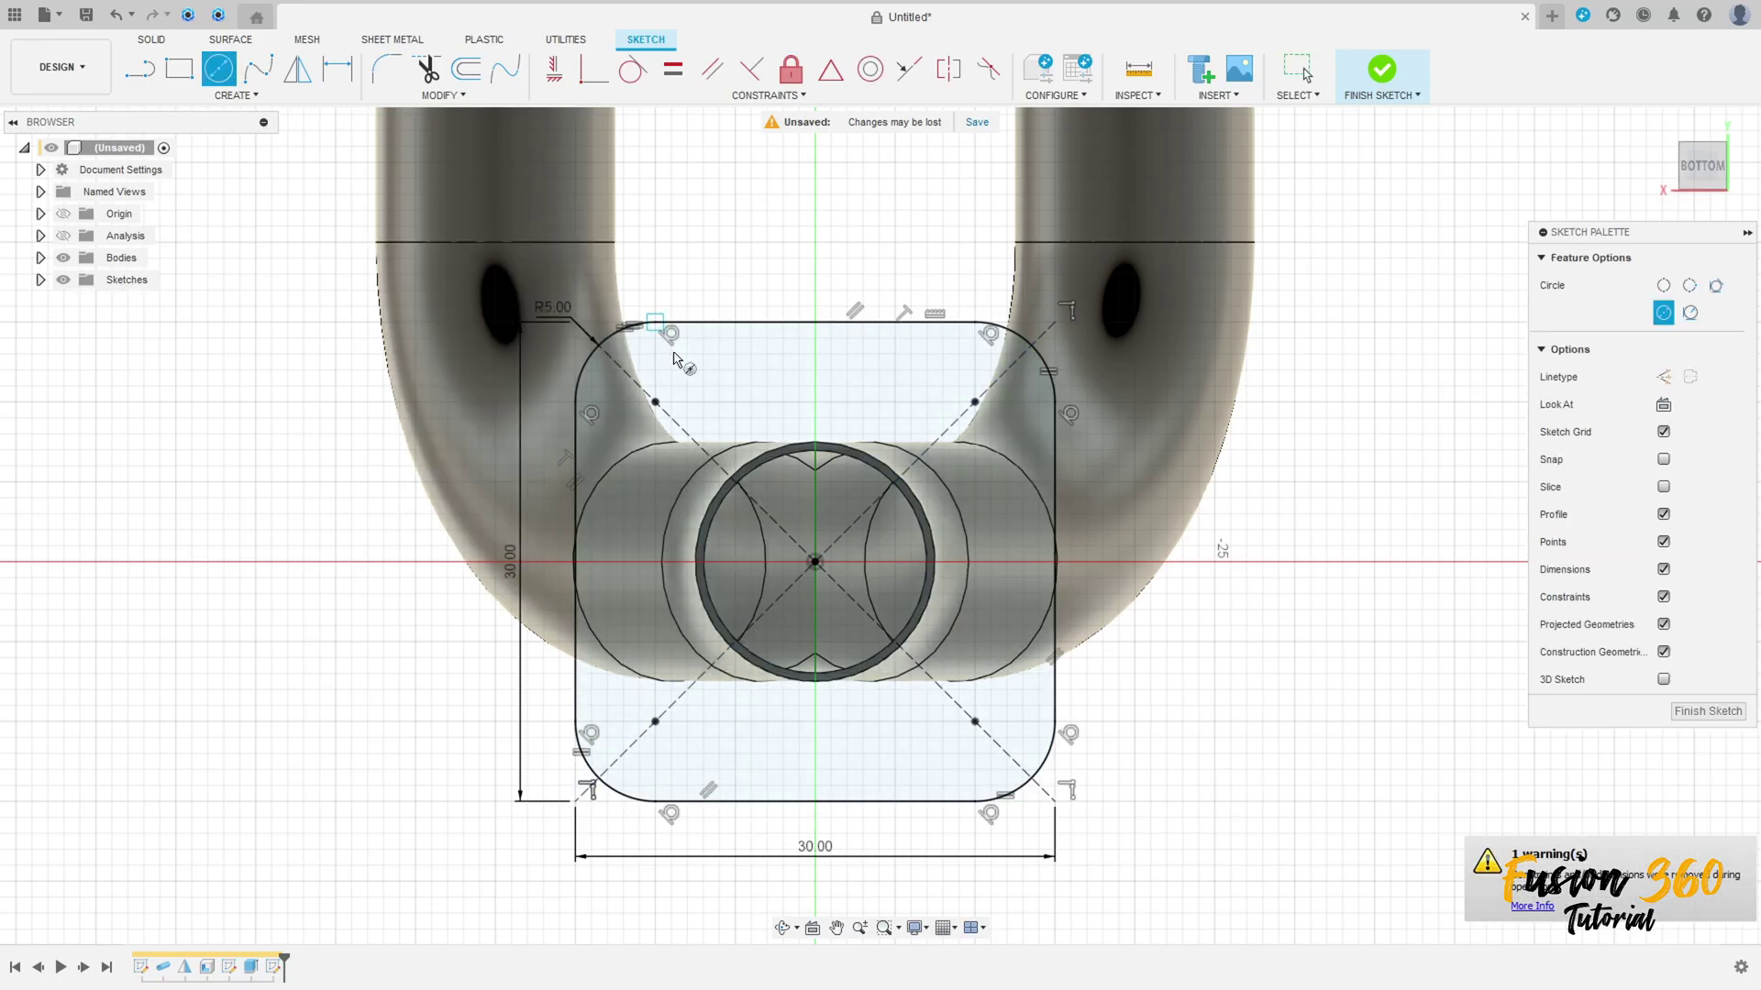
{"action": "left_click", "coordinate": [655, 402]}
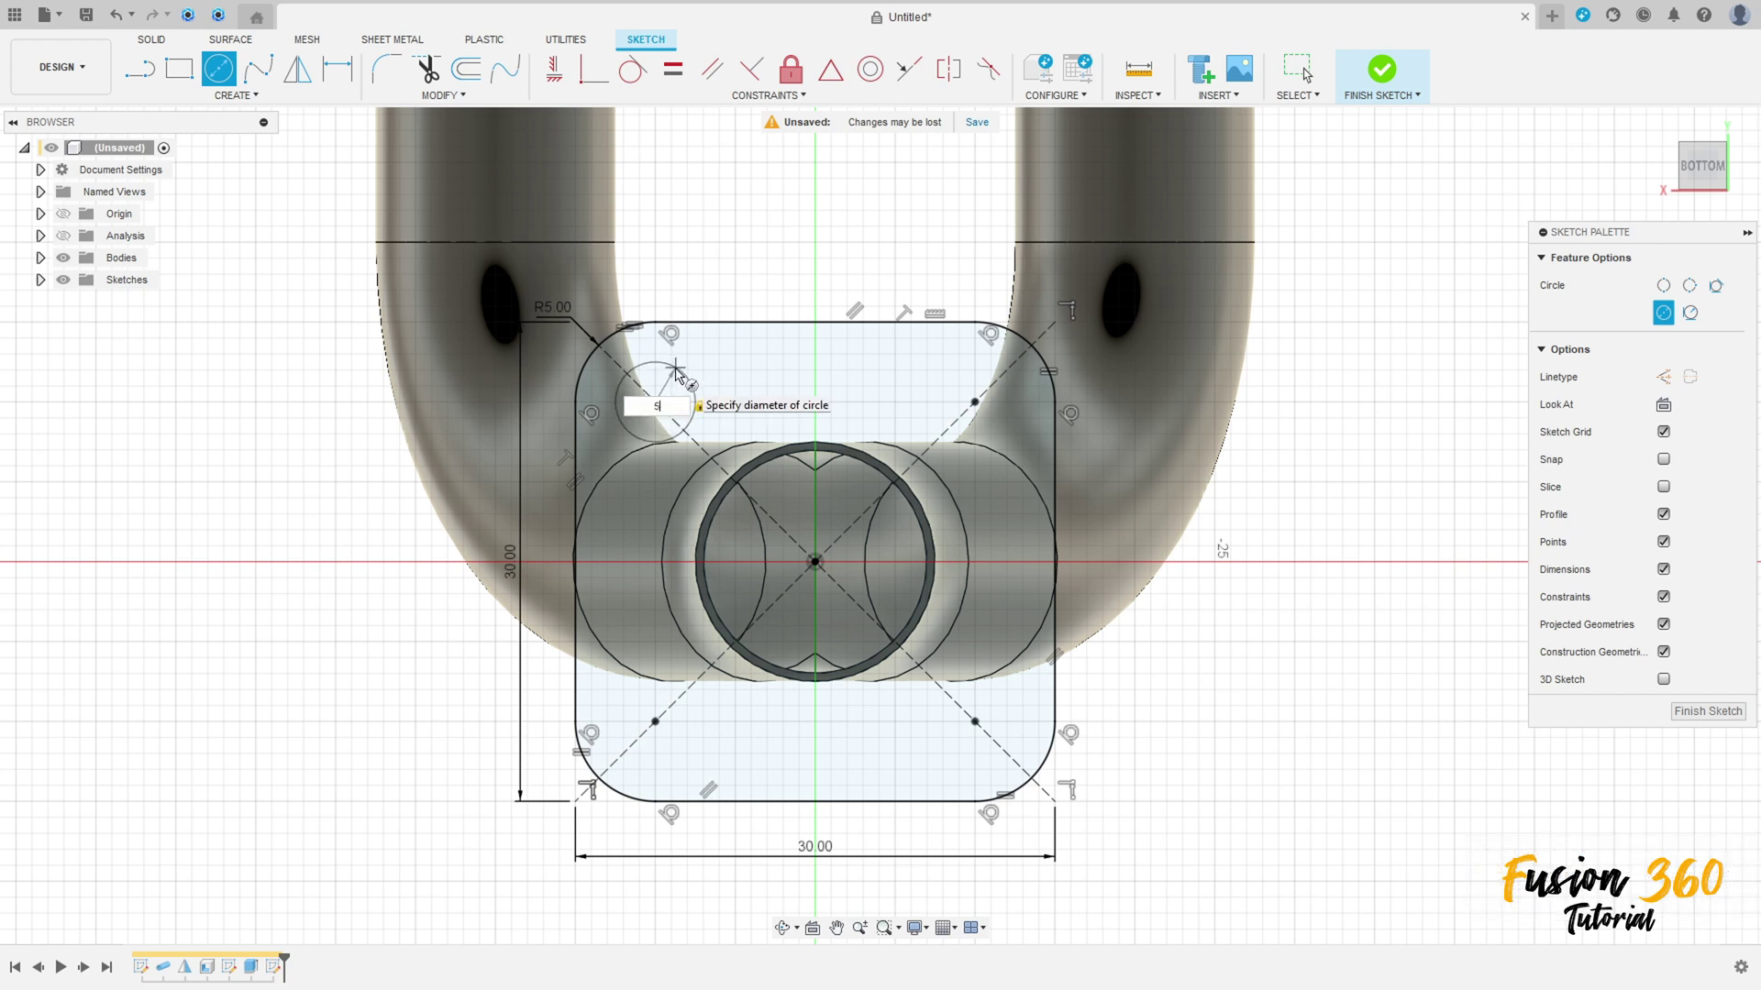
{"action": "type", "text": "5"}
{"action": "key", "text": "Return"}
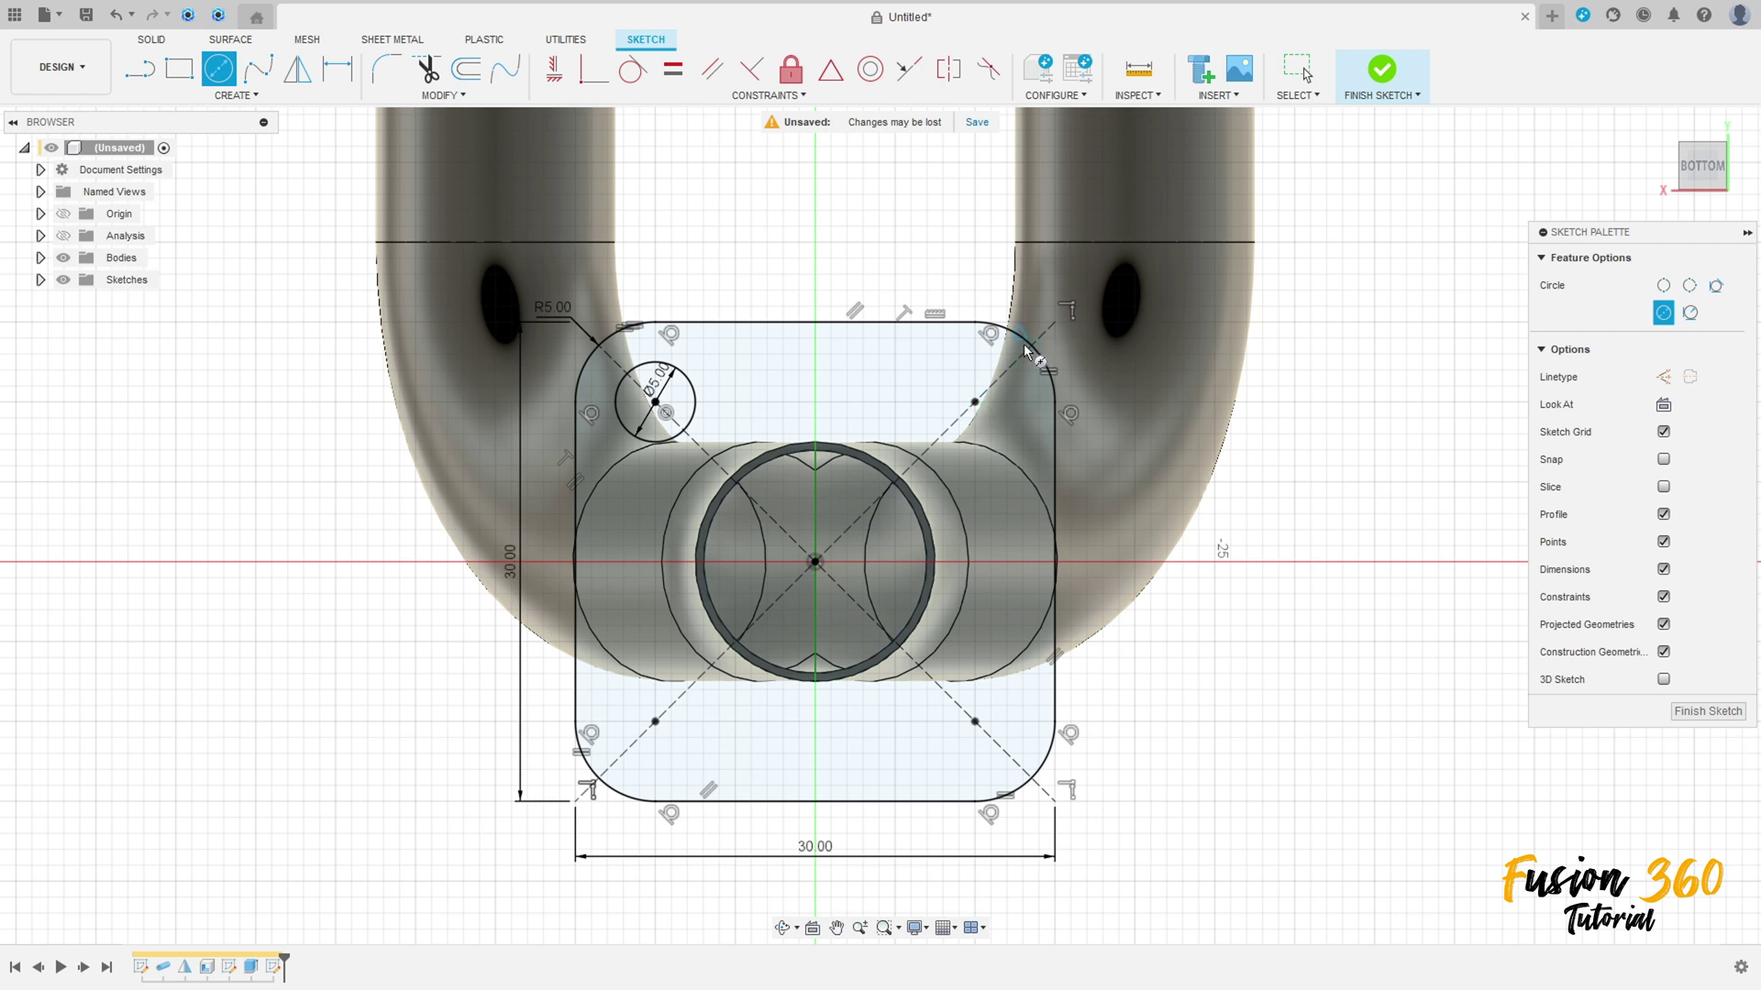
{"action": "left_click", "coordinate": [974, 402]}
{"action": "type", "text": "5"}
{"action": "key", "text": "Tab"}
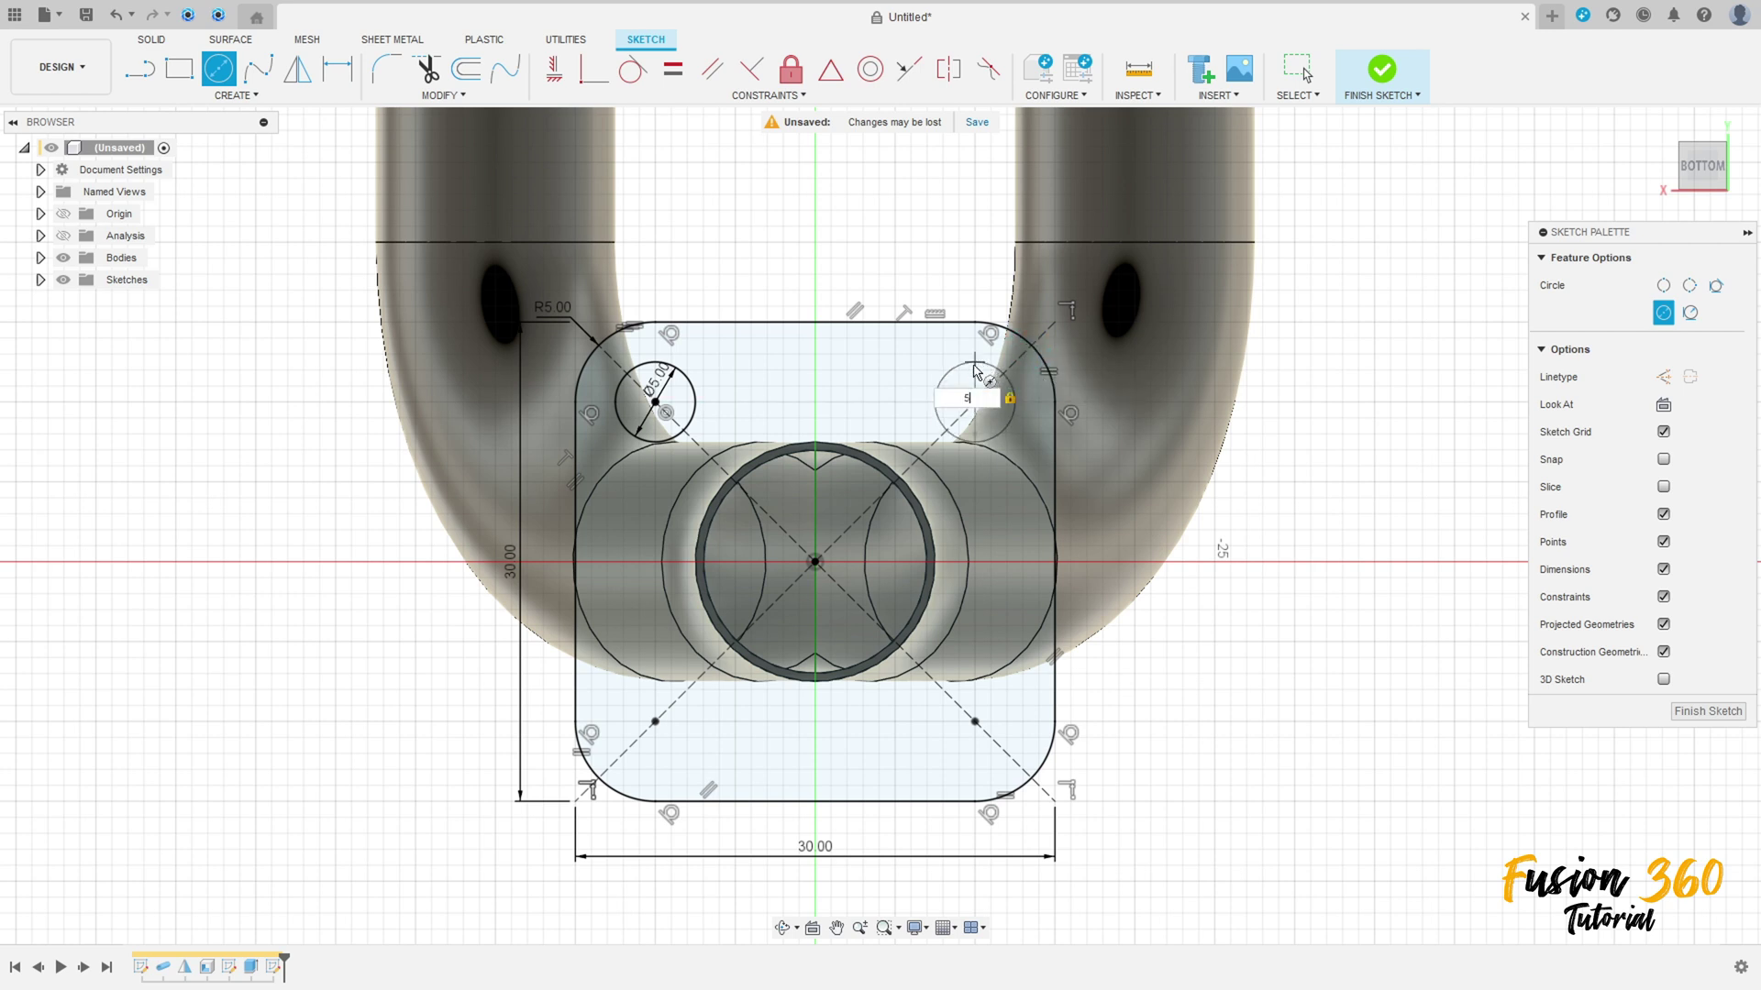
{"action": "key", "text": "Return"}
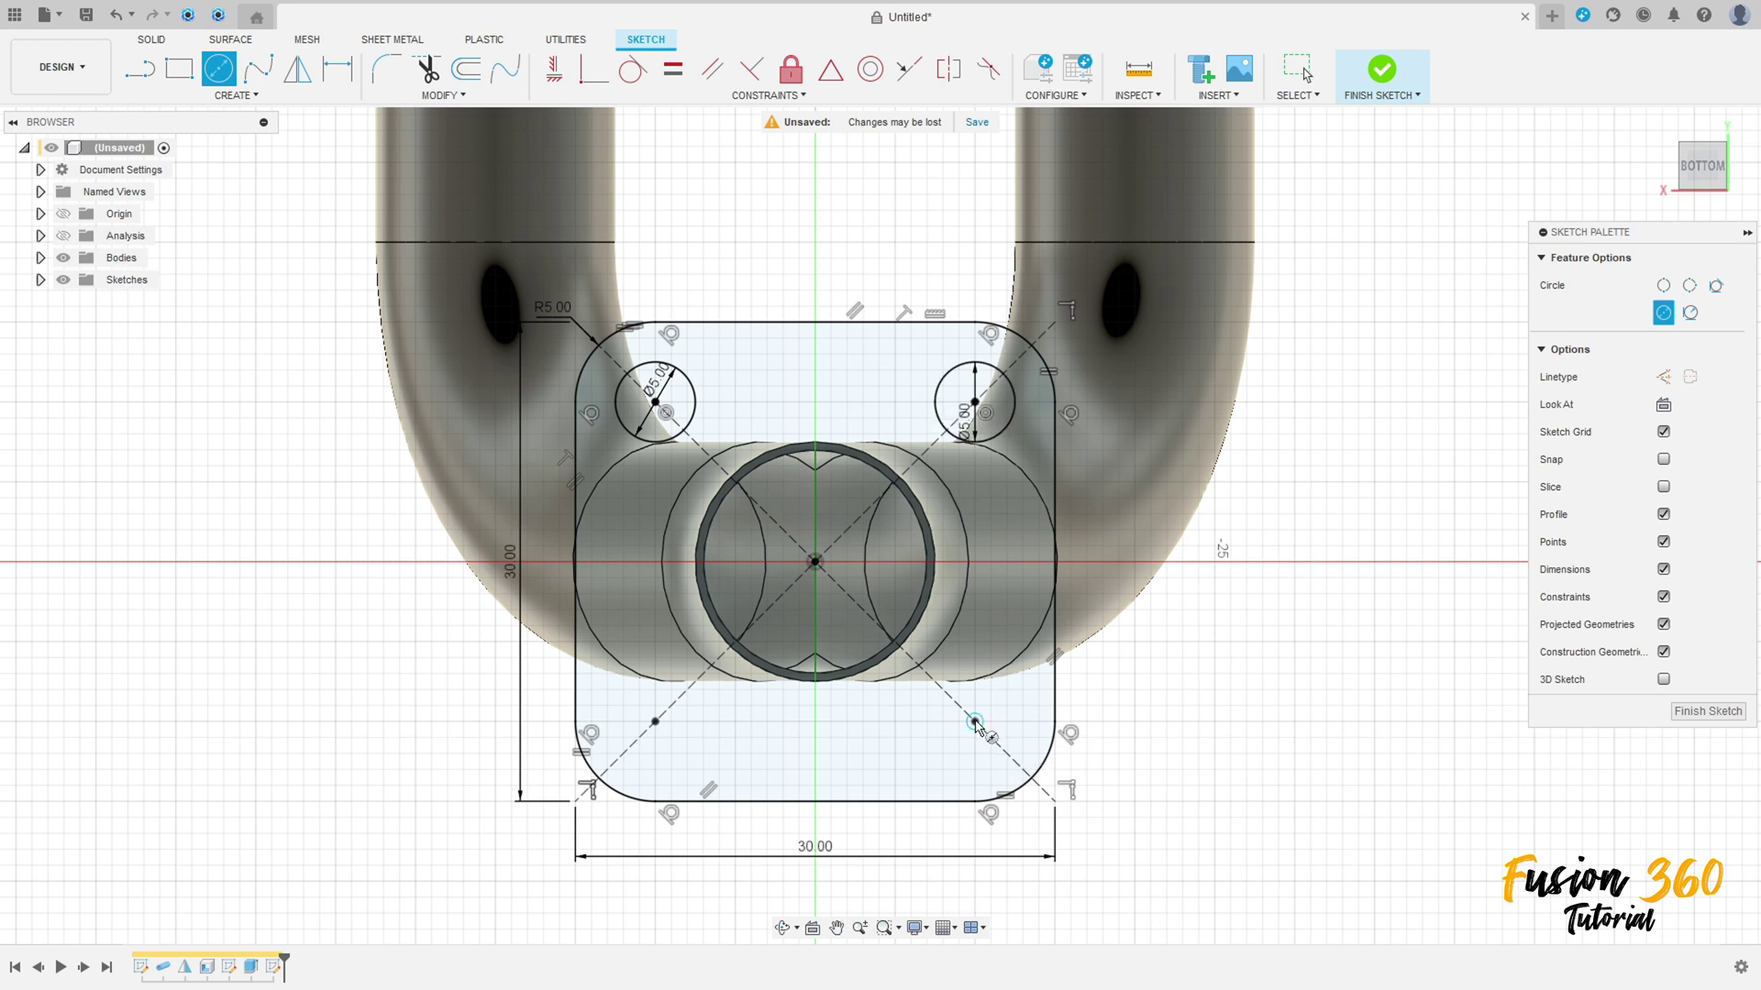
Add Ø5 mm holes at the lower-right and lower-left points and finish the sketch.
{"action": "left_click", "coordinate": [975, 722]}
{"action": "type", "text": "5"}
{"action": "key", "text": "Return"}
{"action": "key", "text": "Escape"}
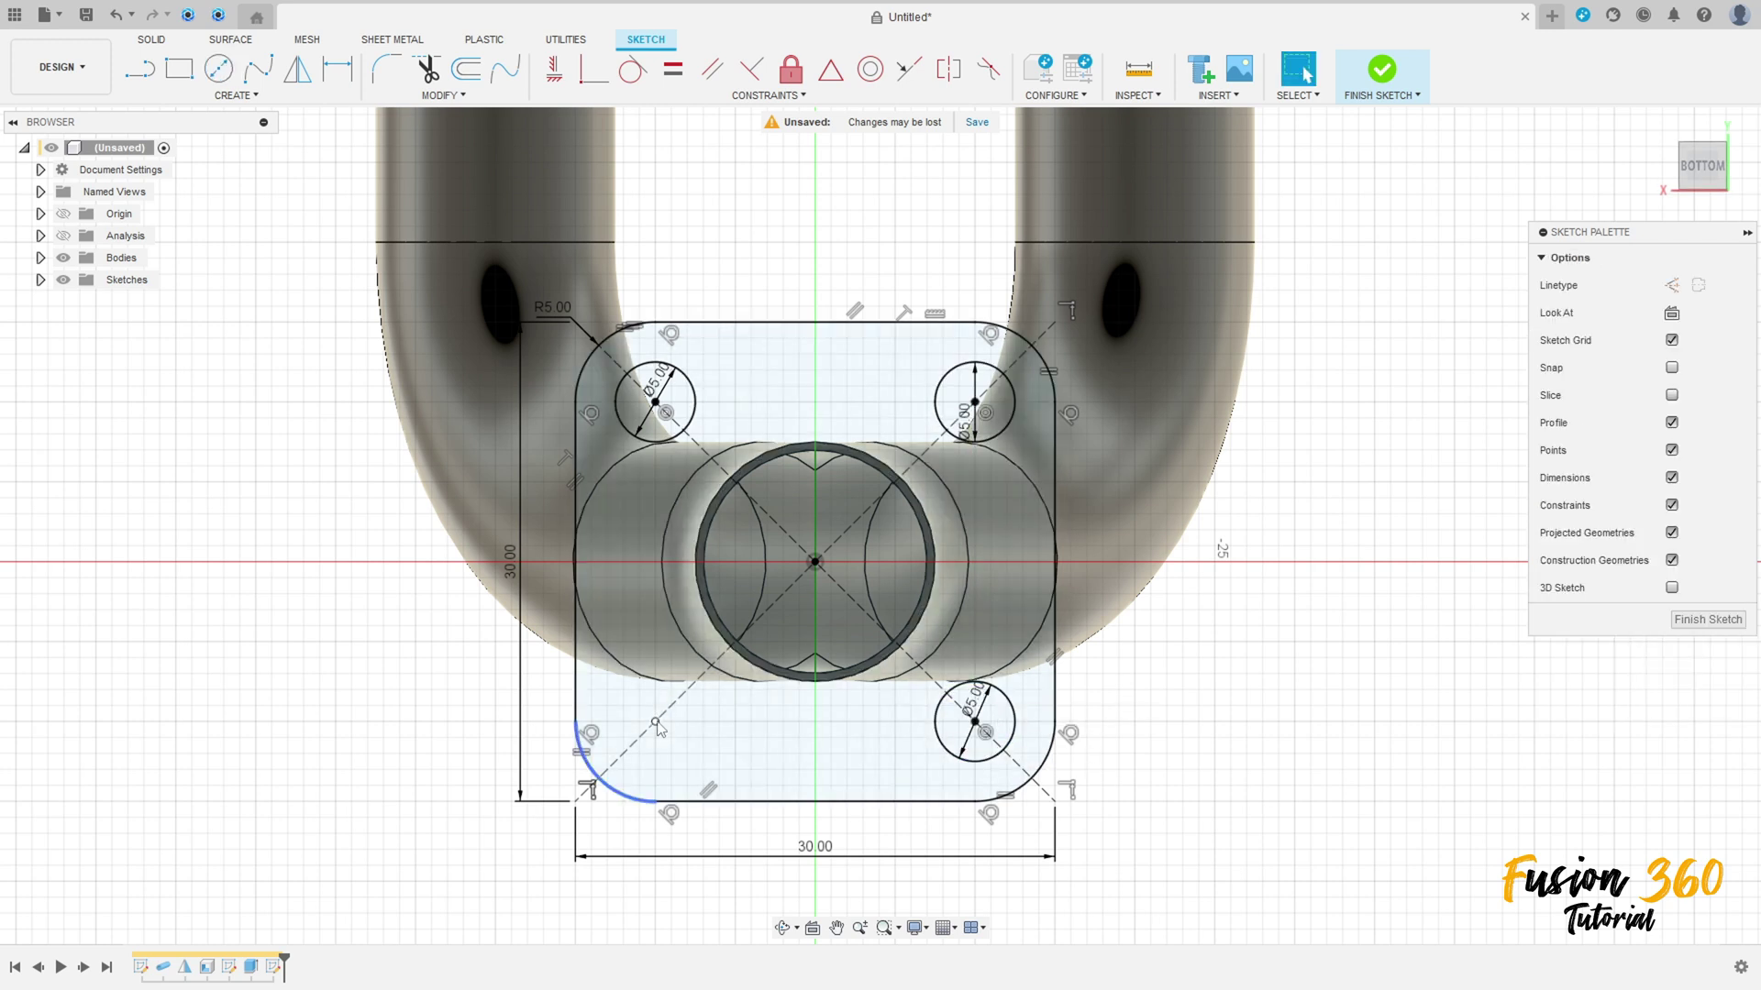
{"action": "key", "text": "c"}
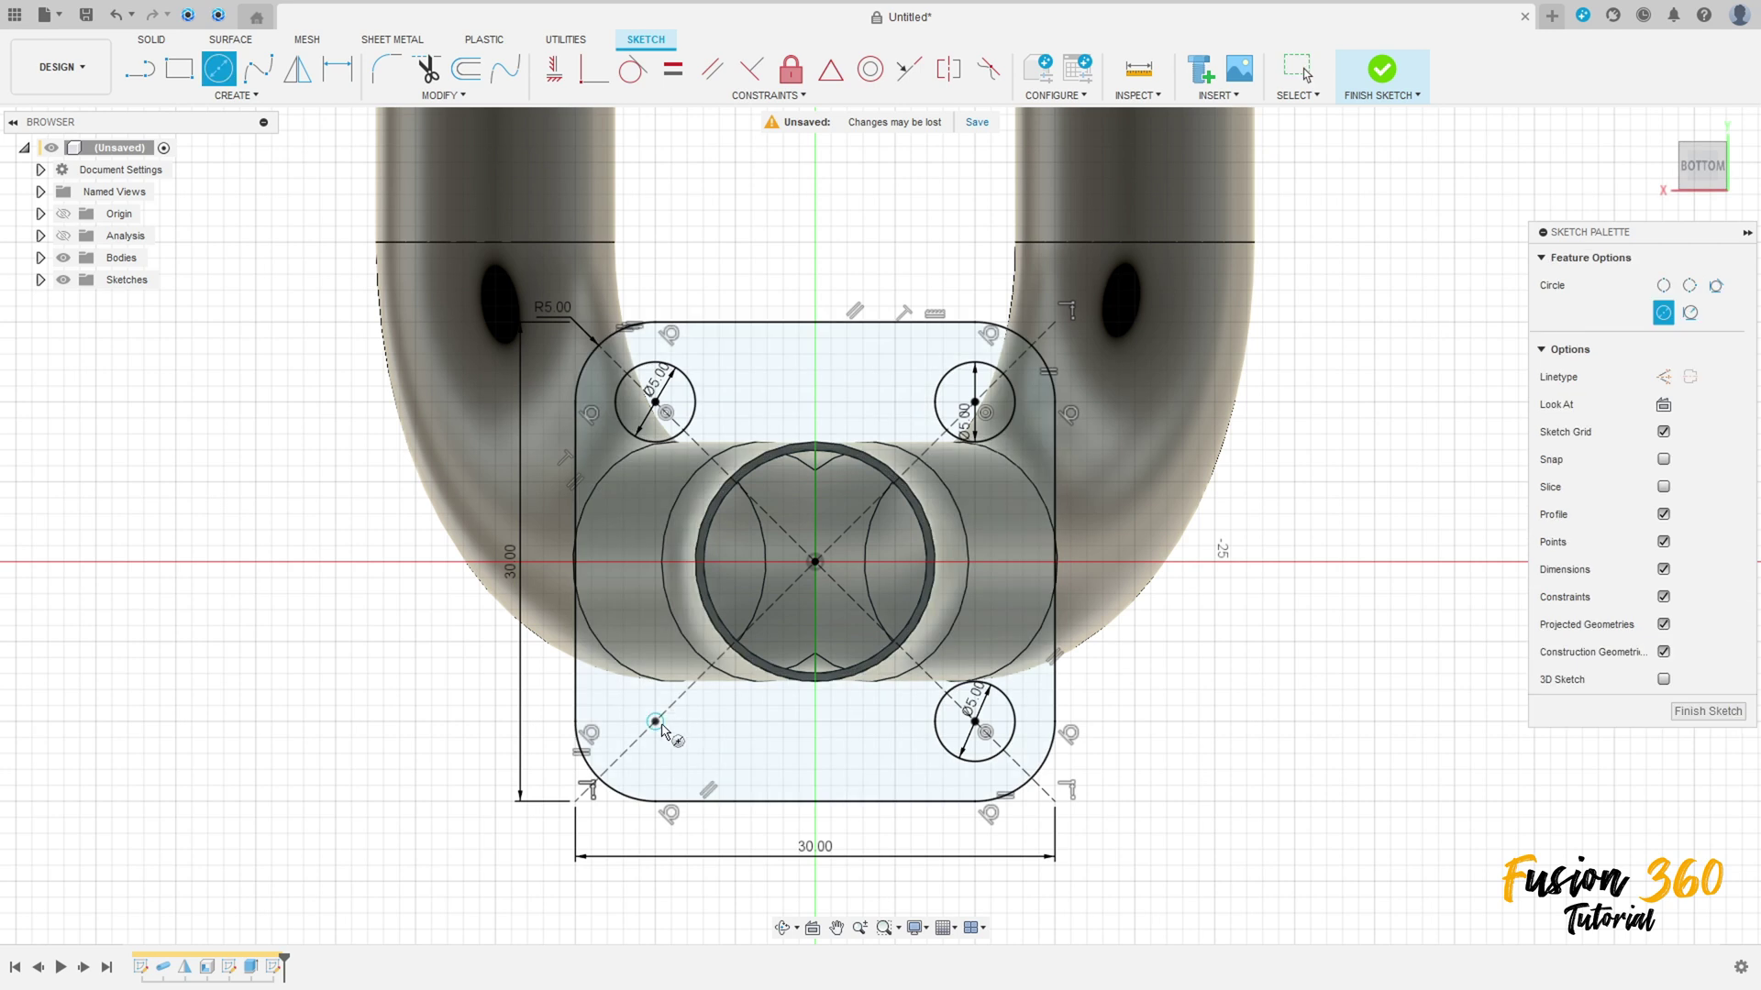
{"action": "left_click", "coordinate": [655, 722]}
{"action": "key", "text": "Return"}
{"action": "key", "text": "Escape"}
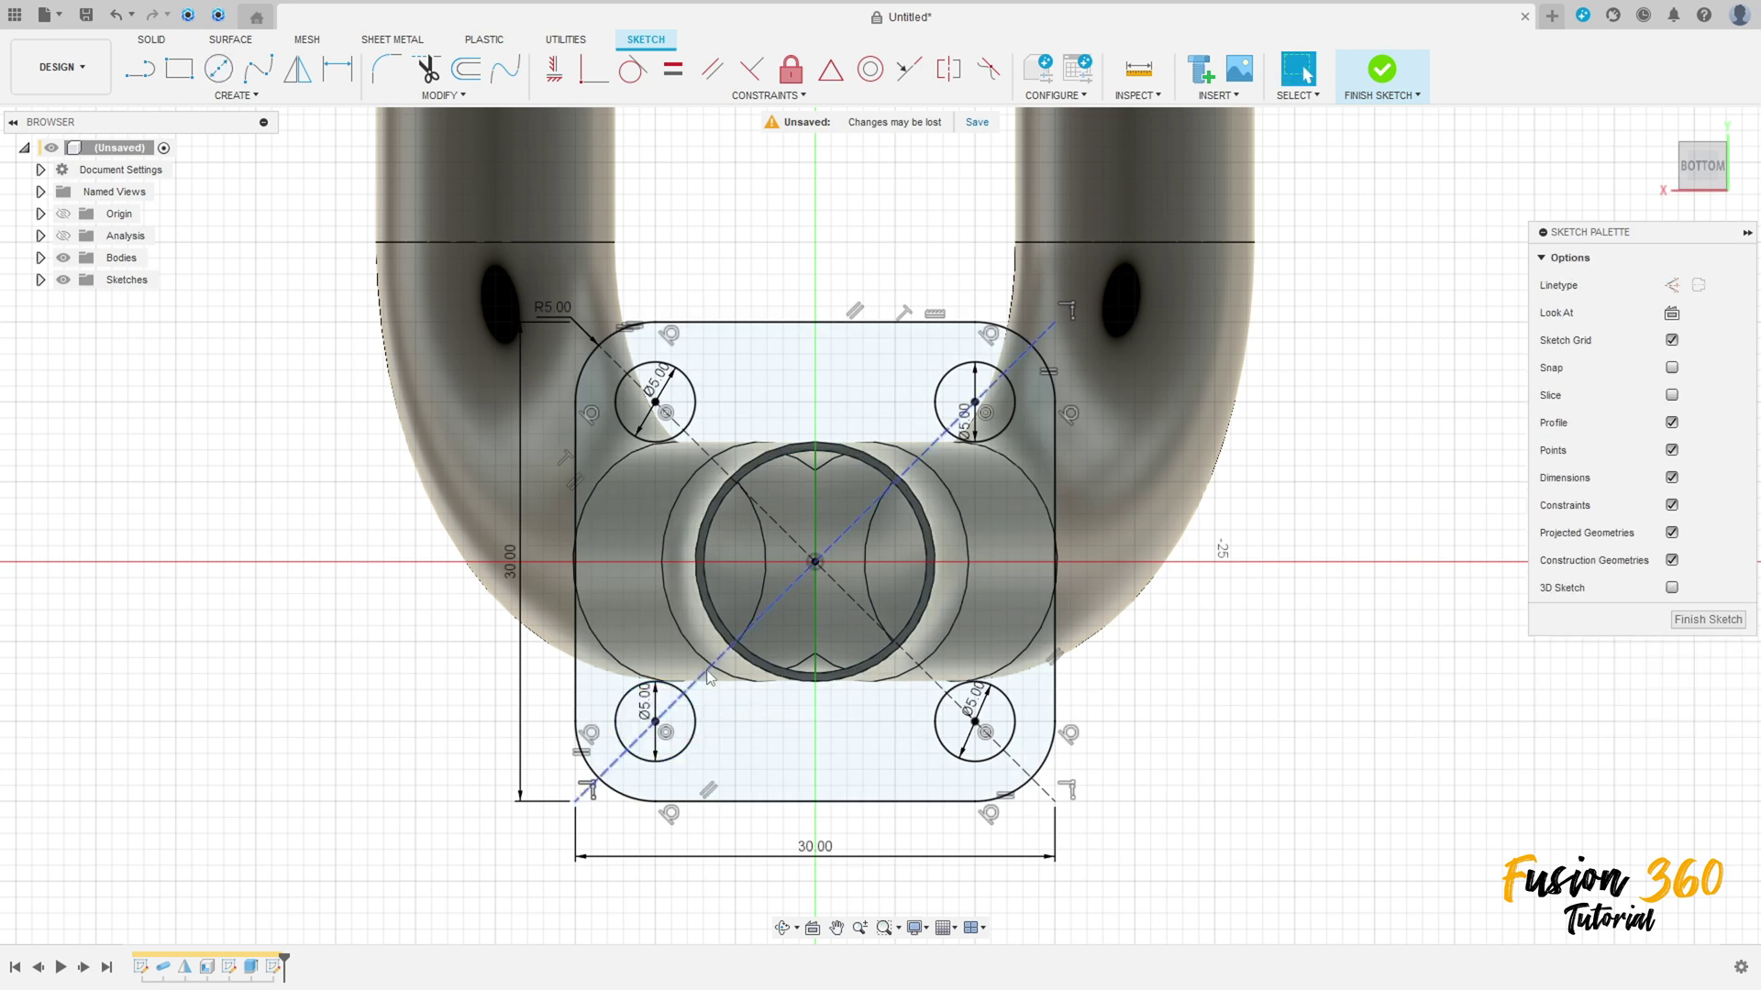
{"action": "left_click", "coordinate": [1382, 70]}
Extrude the rounded square profile into a four-hole flange plate, then return to the home view.
{"action": "left_click", "coordinate": [179, 69]}
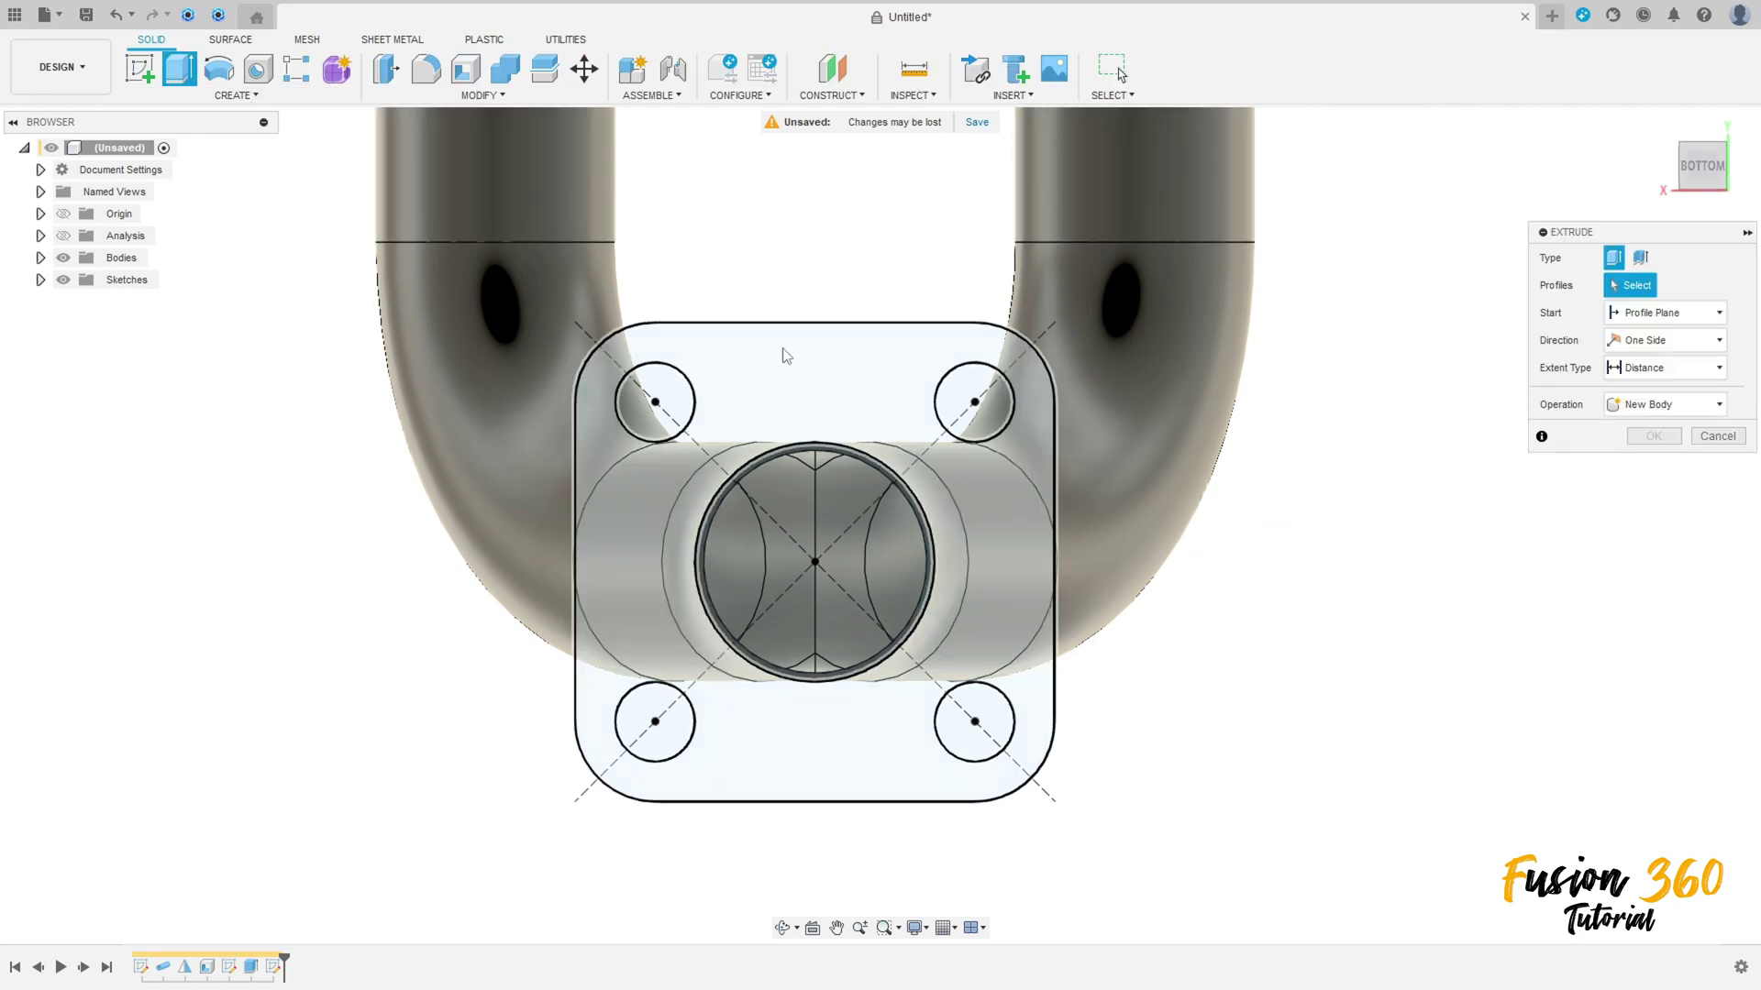
{"action": "left_click", "coordinate": [786, 356]}
{"action": "scroll", "coordinate": [906, 472], "scroll_direction": "up", "scroll_amount": 5}
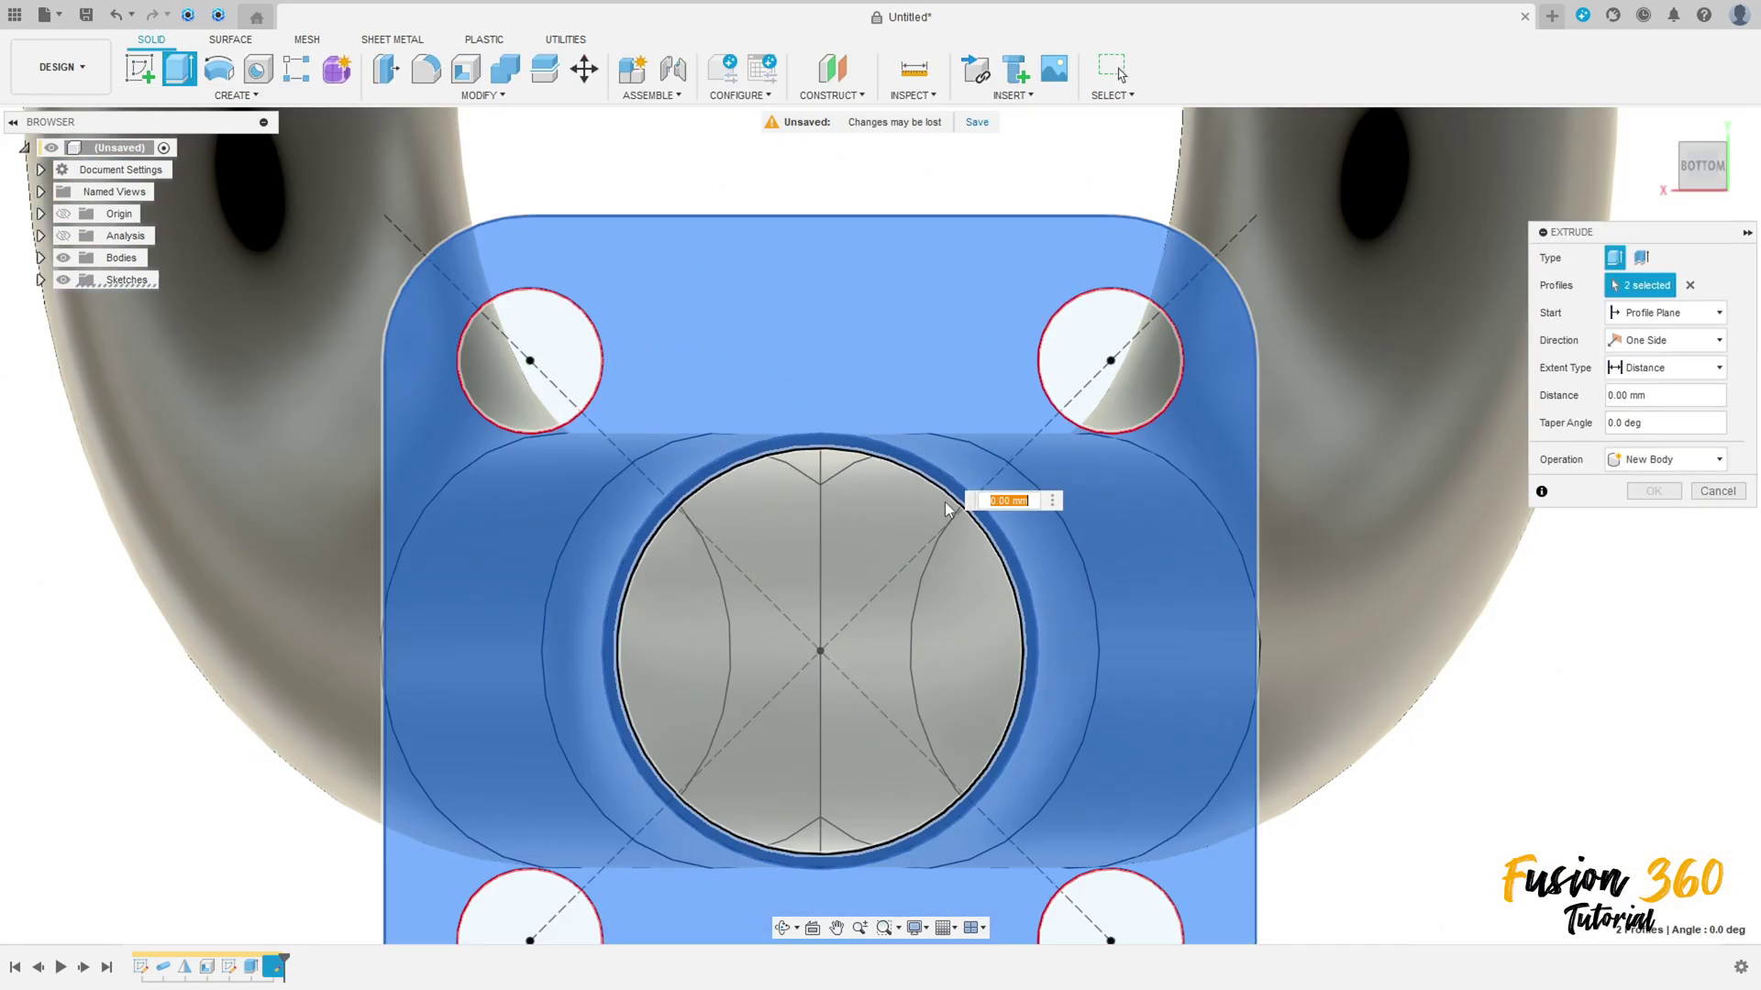
{"action": "scroll", "coordinate": [947, 509], "scroll_direction": "down", "scroll_amount": 5}
{"action": "middle_click_drag", "start_coordinate": [948, 509], "coordinate": [807, 413], "text": "shift"}
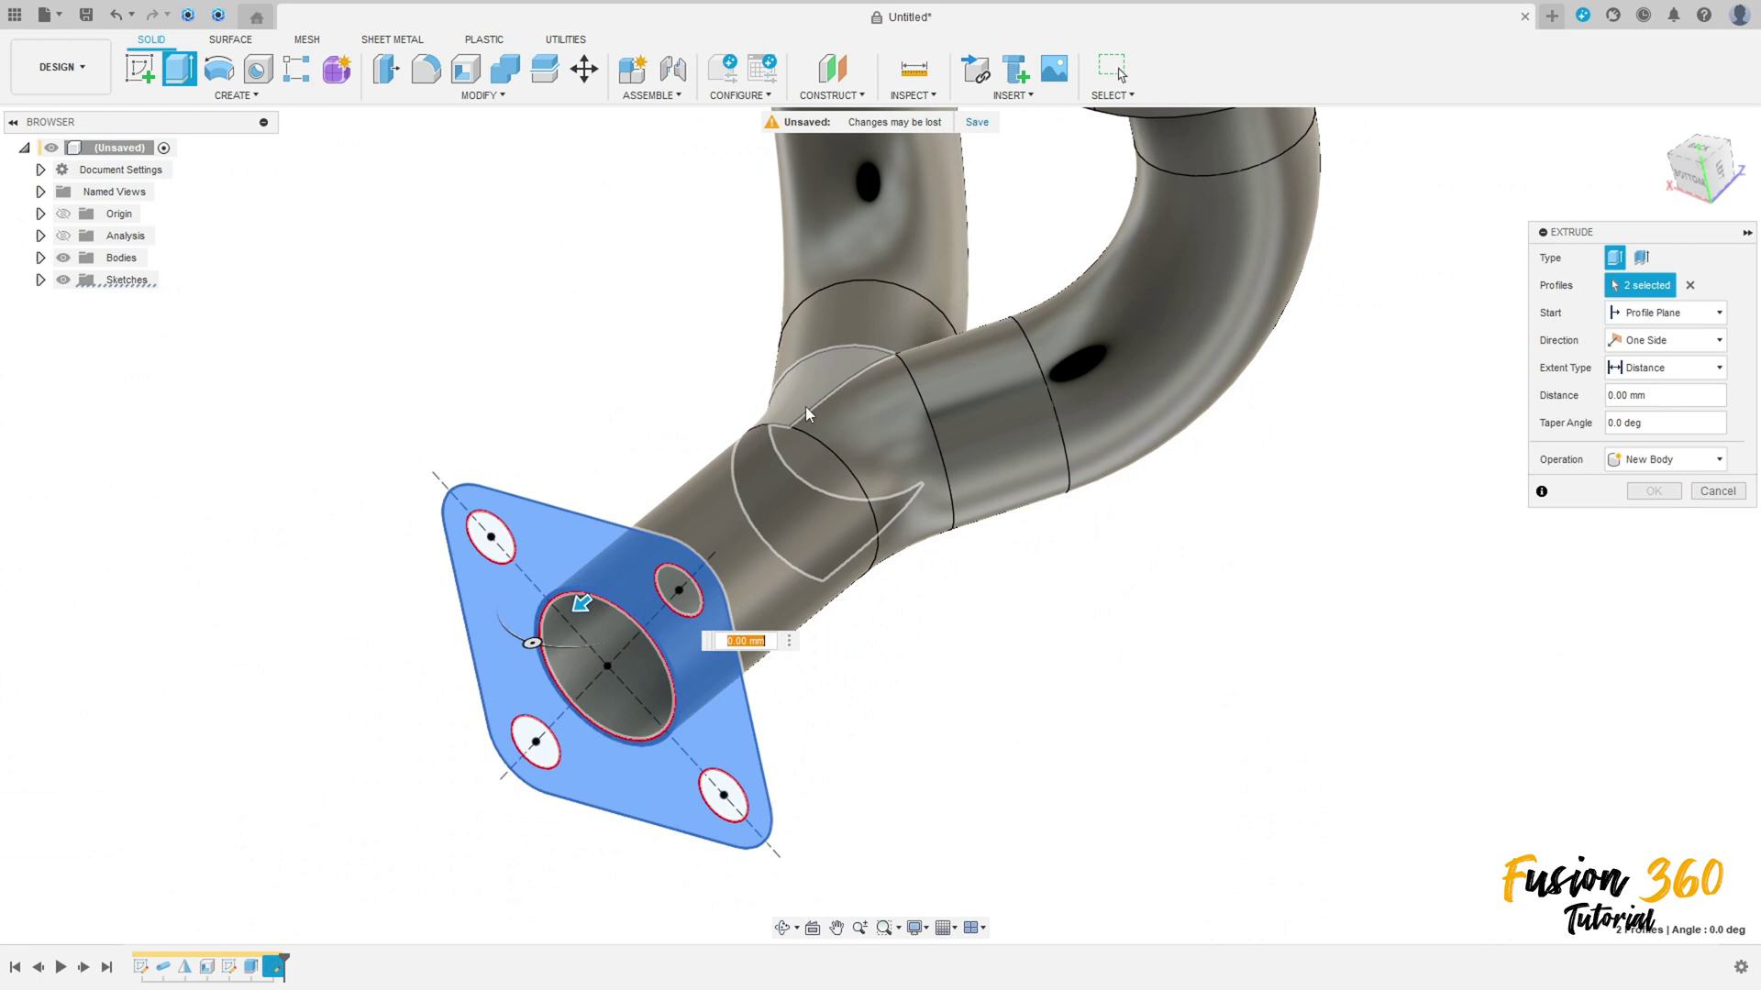
{"action": "key", "text": "Return"}
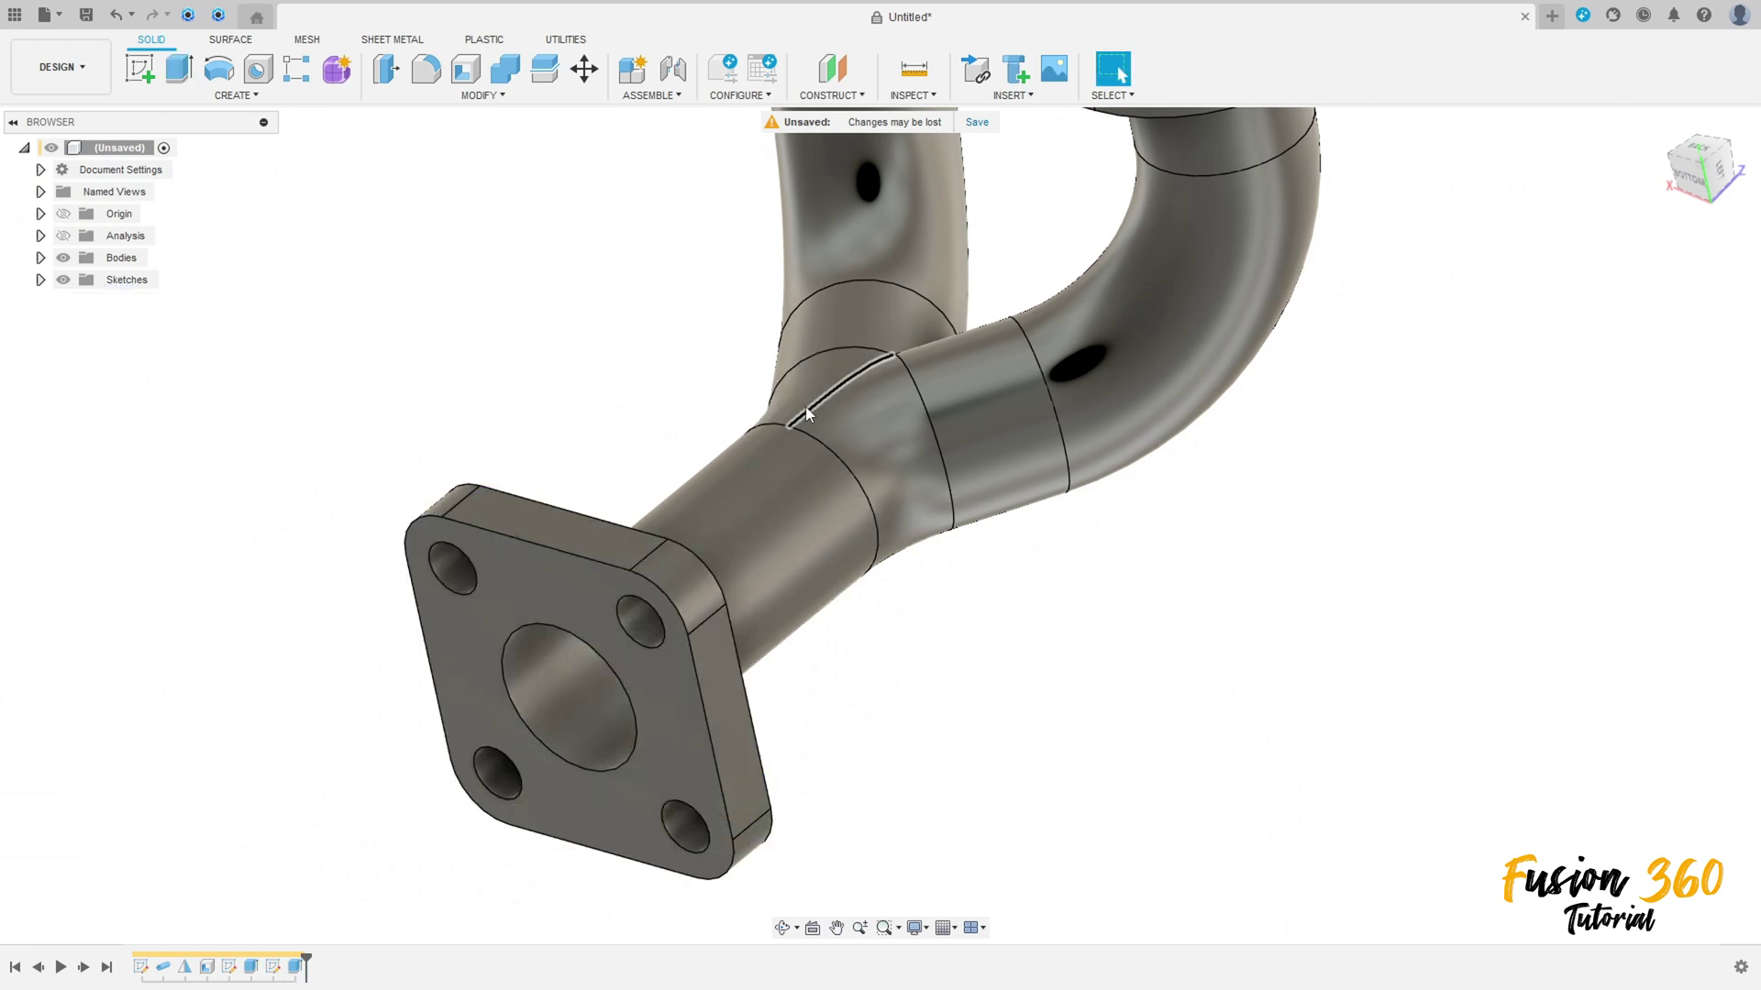
{"action": "scroll", "coordinate": [806, 407], "scroll_direction": "down", "scroll_amount": 5}
{"action": "left_click", "coordinate": [1660, 125]}
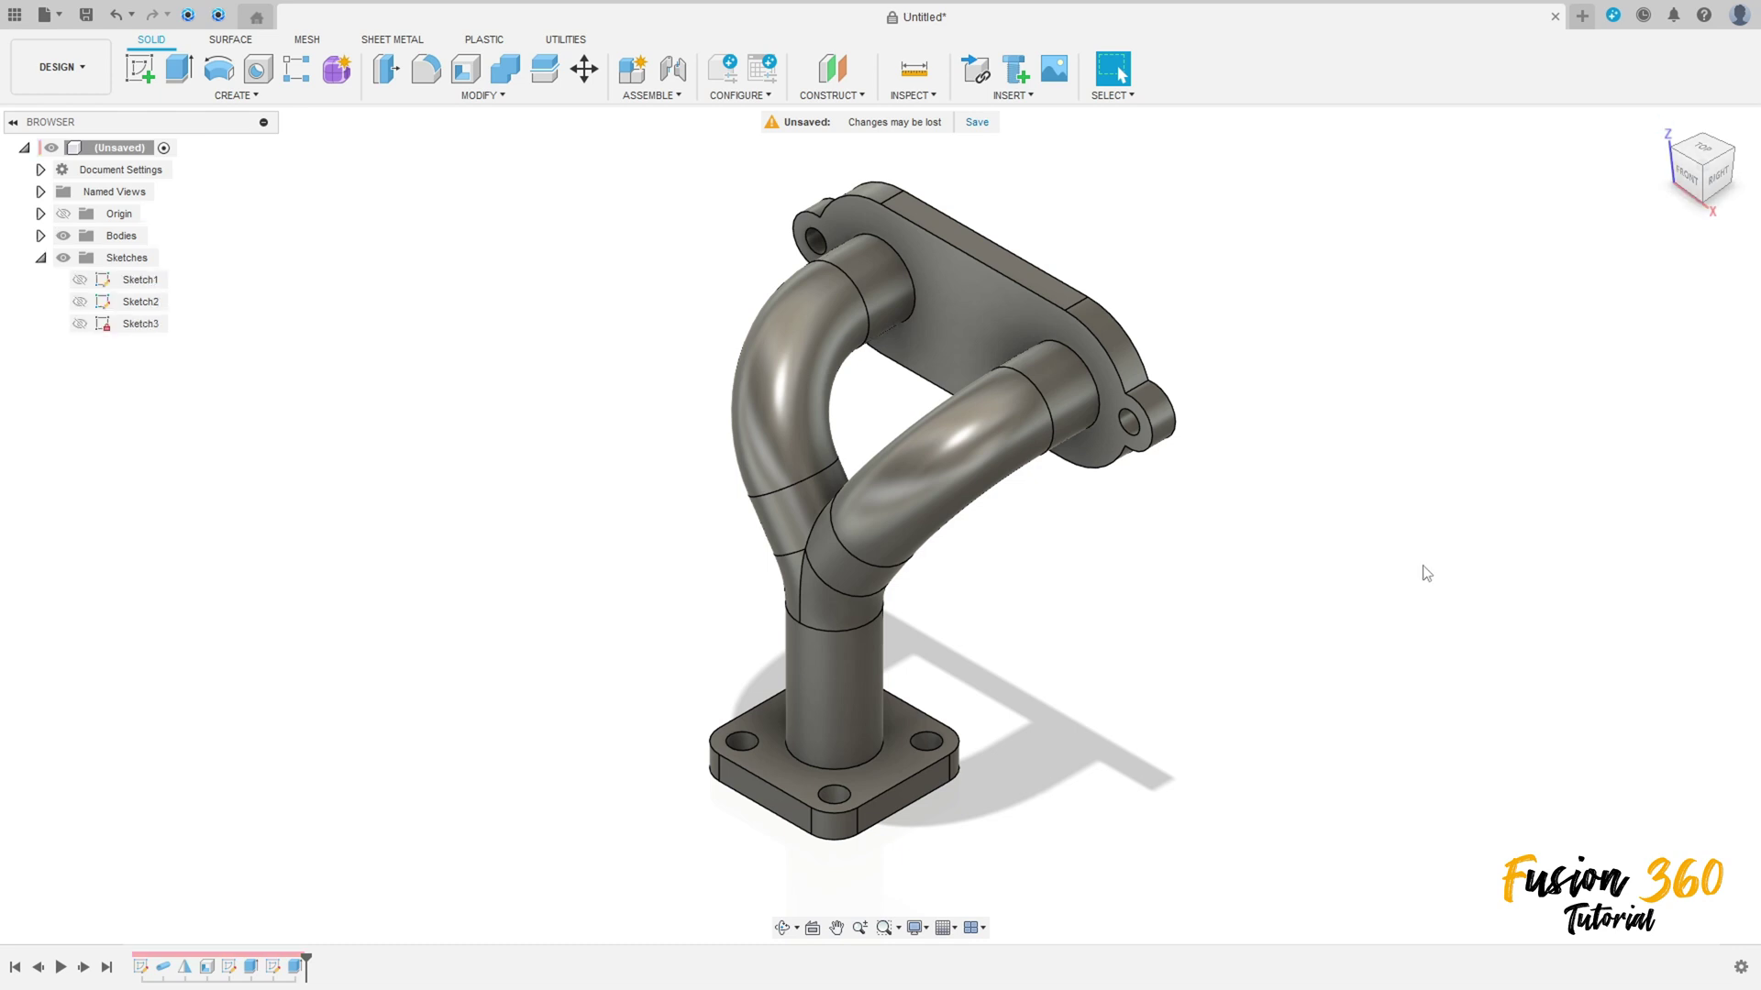
Fillet both branch end edges and the stem-to-flange edge at 5.50 mm.
{"action": "left_click", "coordinate": [472, 95]}
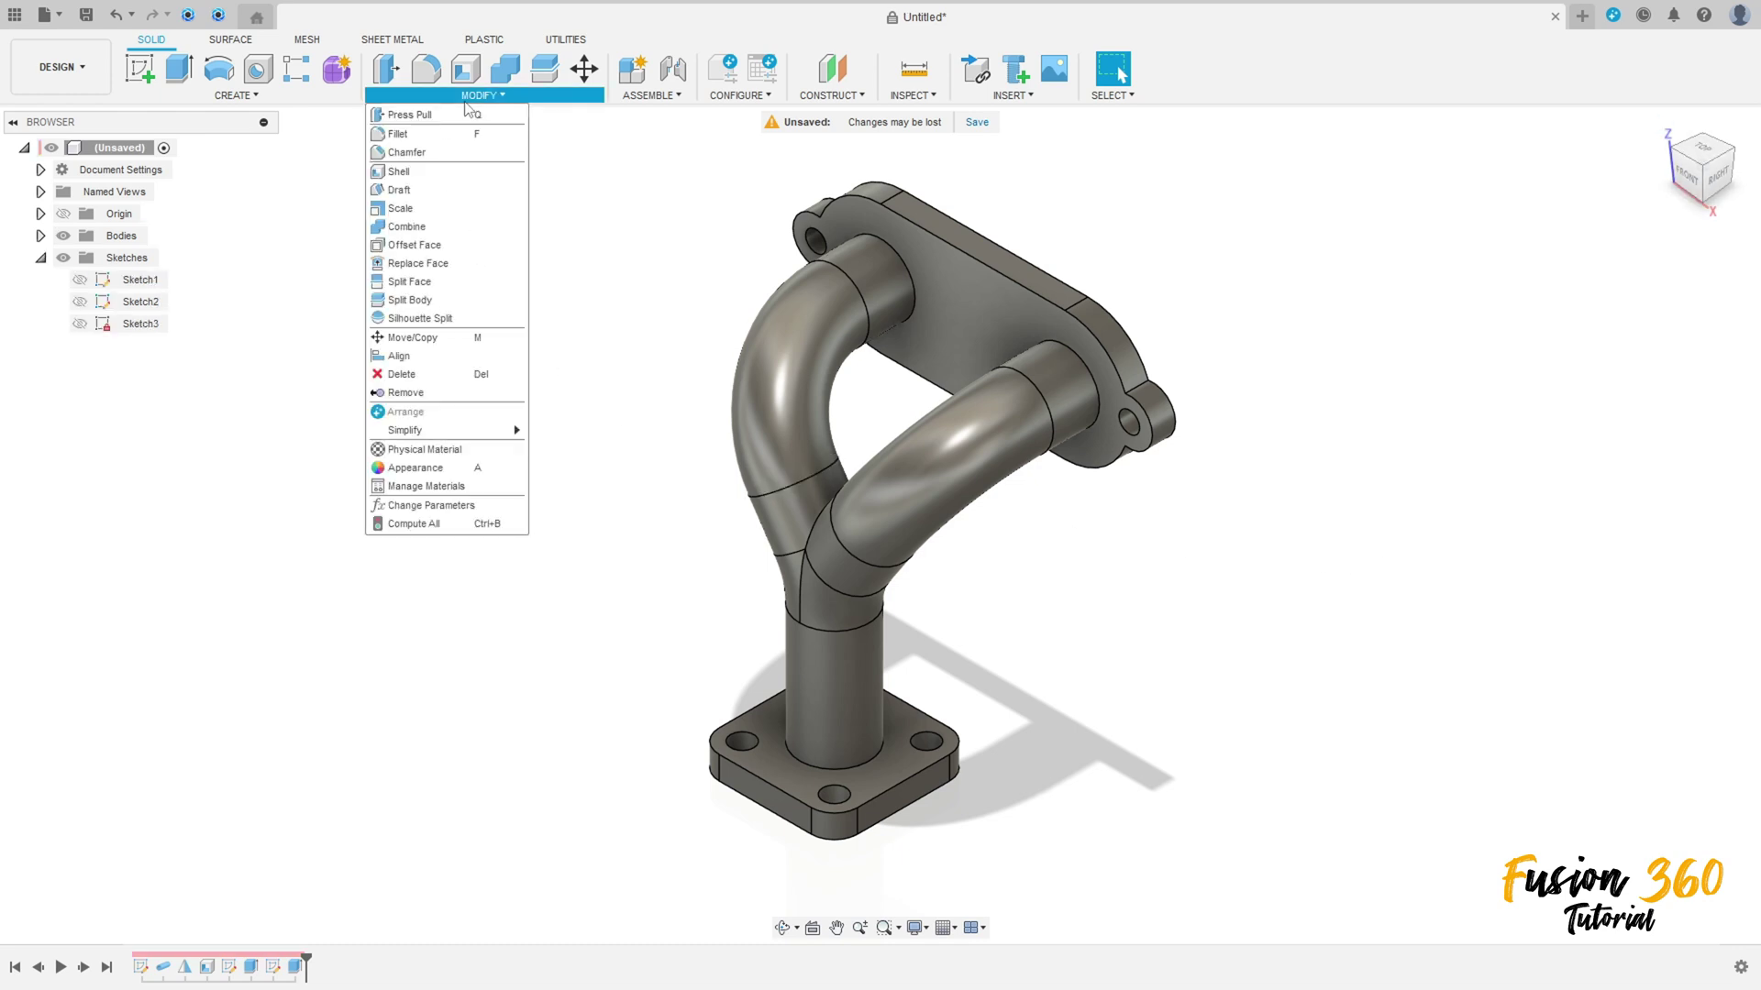
{"action": "left_click", "coordinate": [410, 133]}
{"action": "scroll", "coordinate": [793, 193], "scroll_direction": "up", "scroll_amount": 2}
{"action": "left_click", "coordinate": [902, 266]}
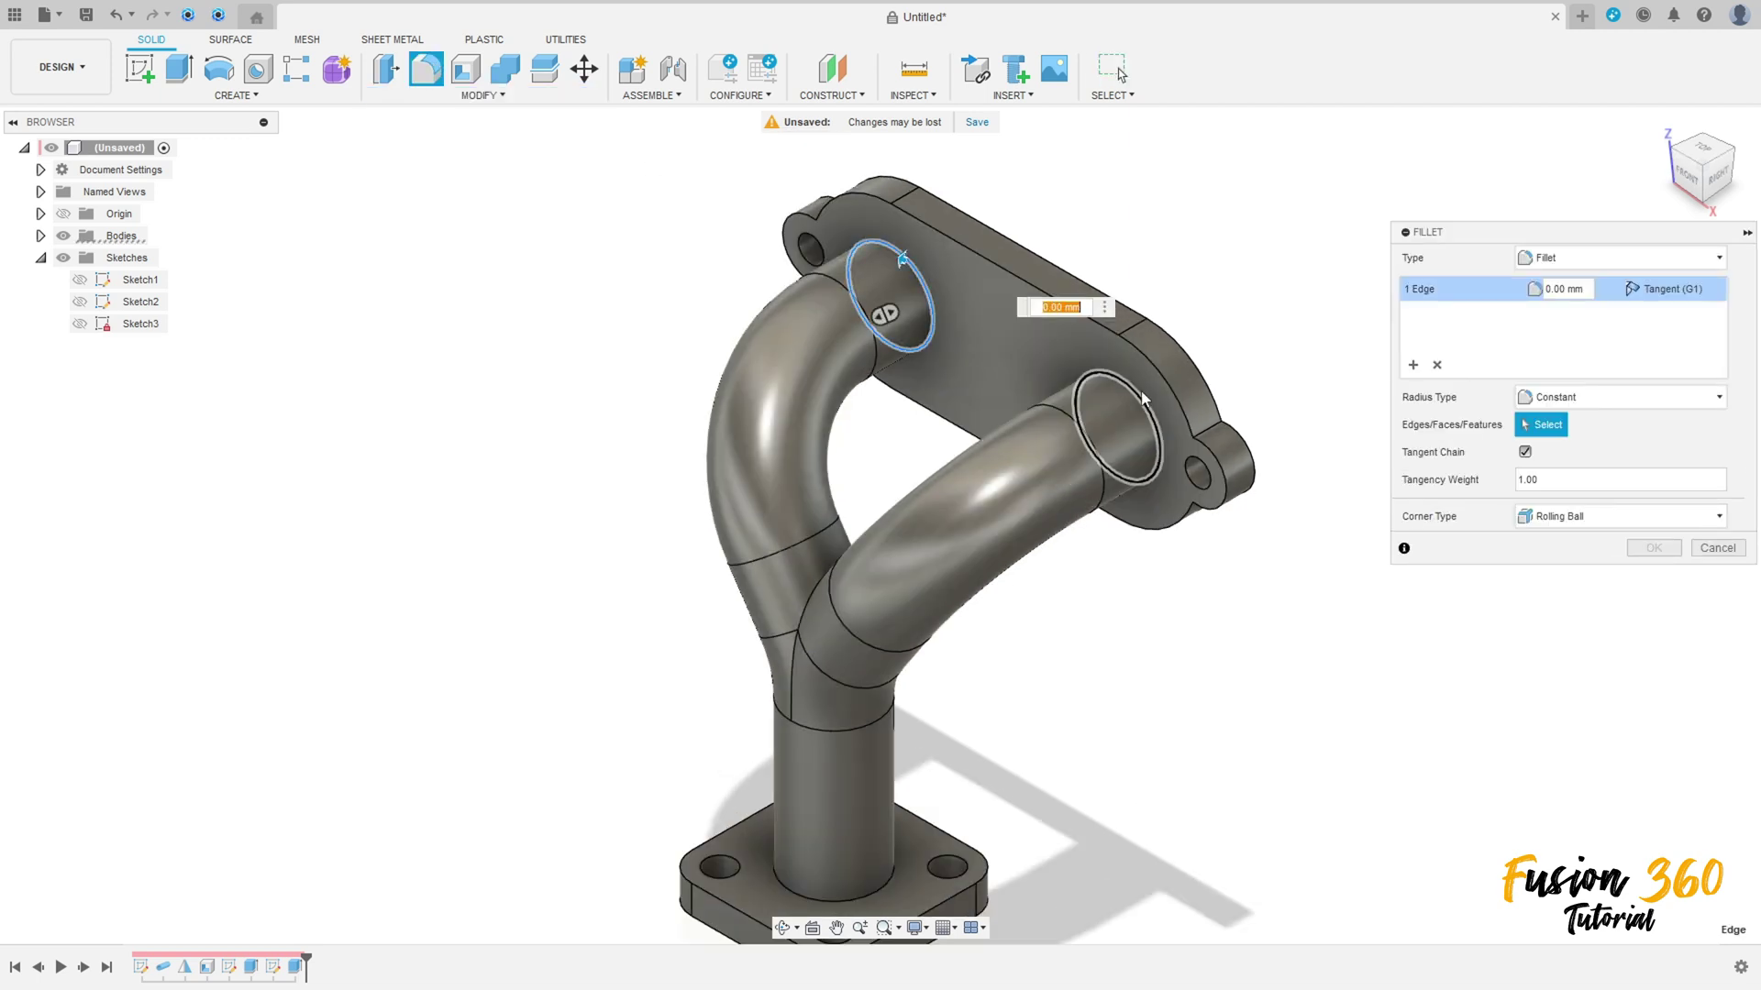
{"action": "left_click", "coordinate": [1150, 408]}
{"action": "middle_click_drag", "start_coordinate": [978, 715], "coordinate": [1000, 490]}
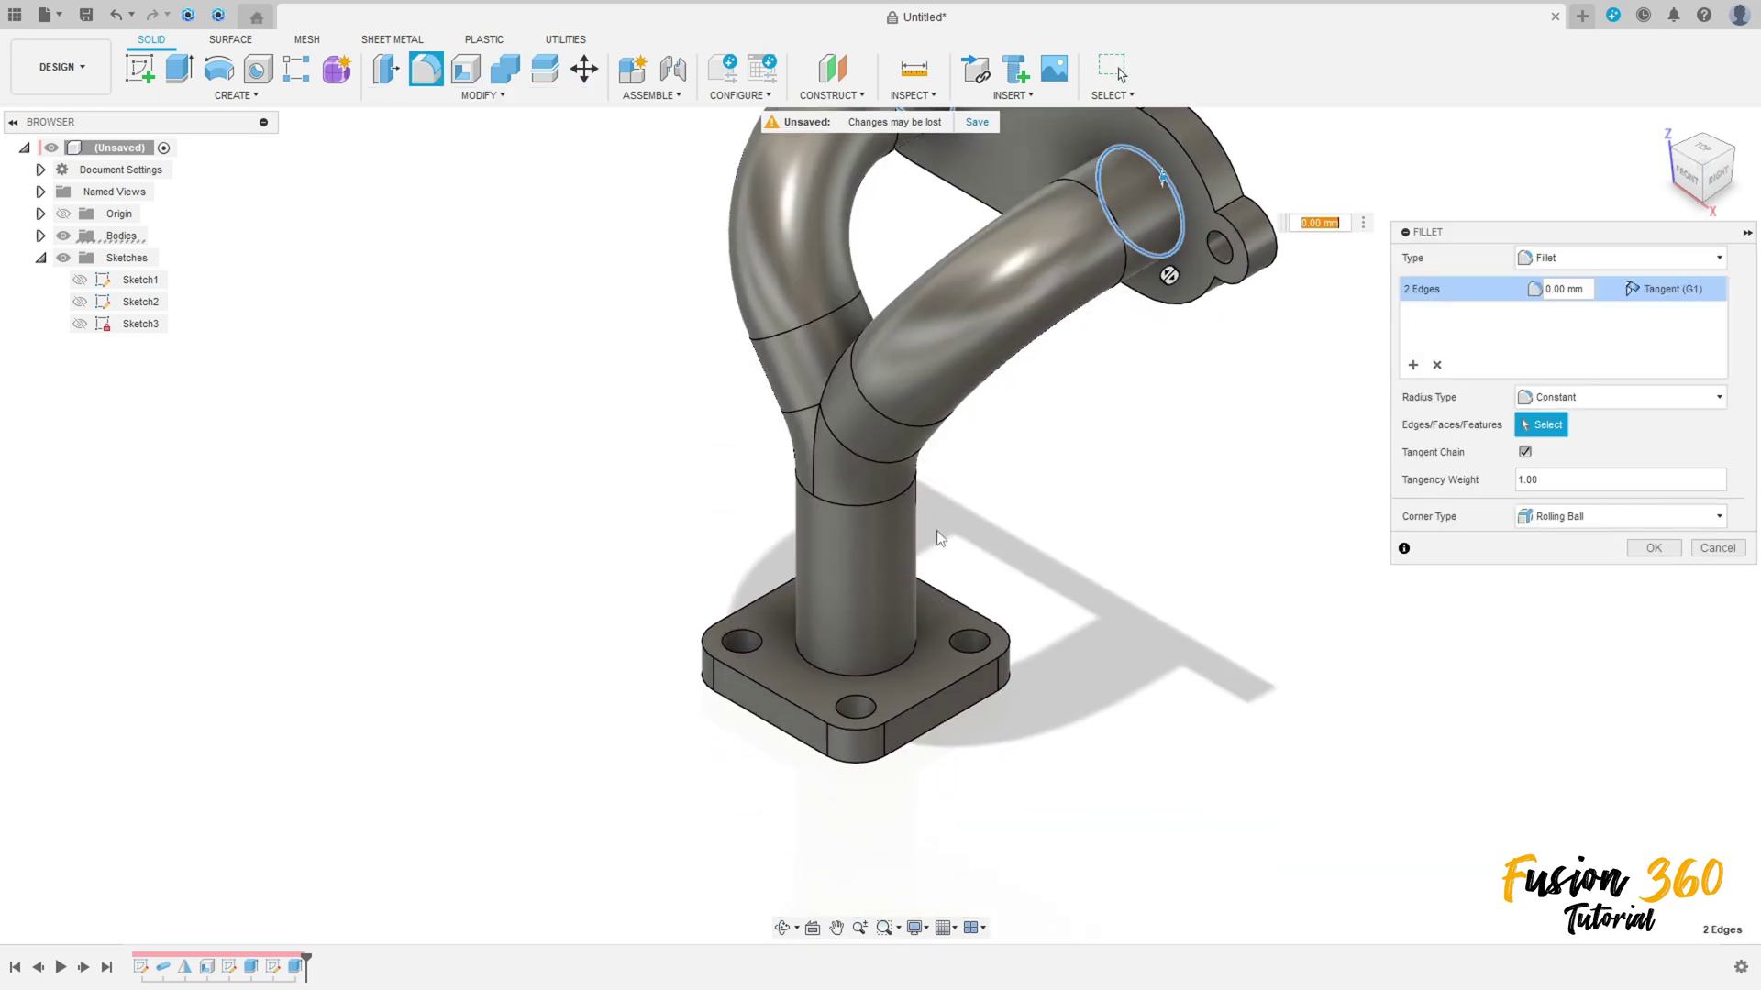
{"action": "left_click", "coordinate": [832, 676]}
{"action": "type", "text": "2"}
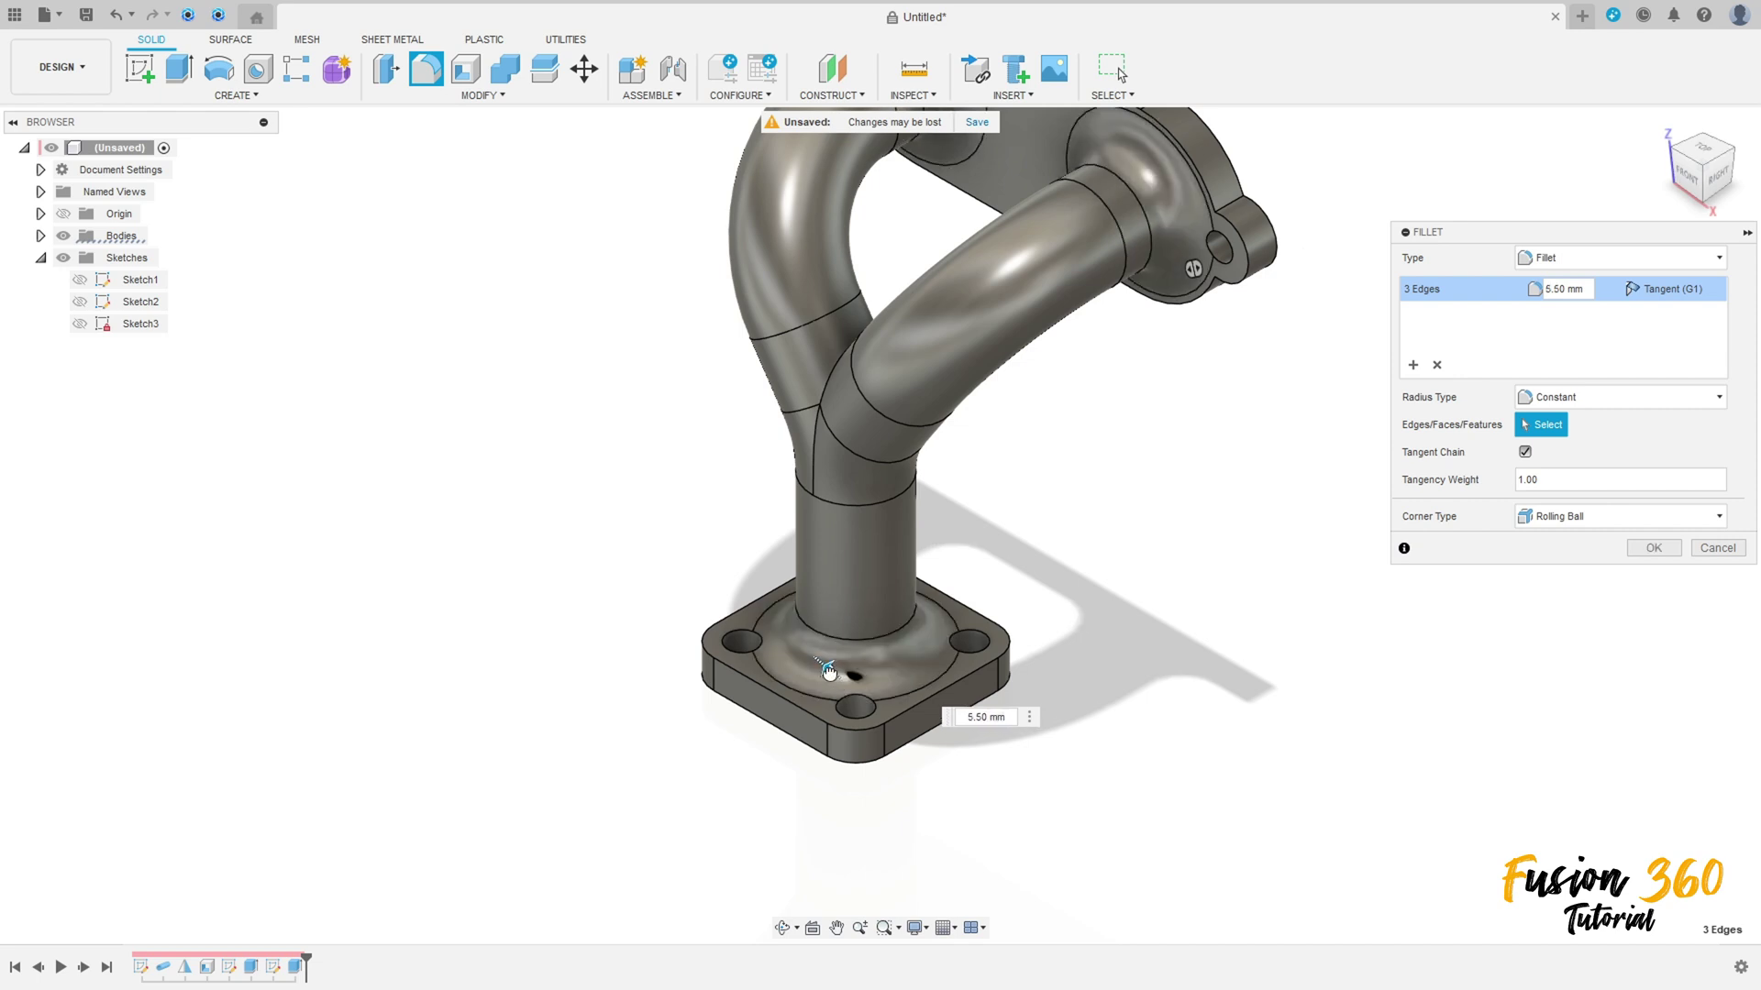
{"action": "key", "text": "Return"}
{"action": "key", "text": "Return"}
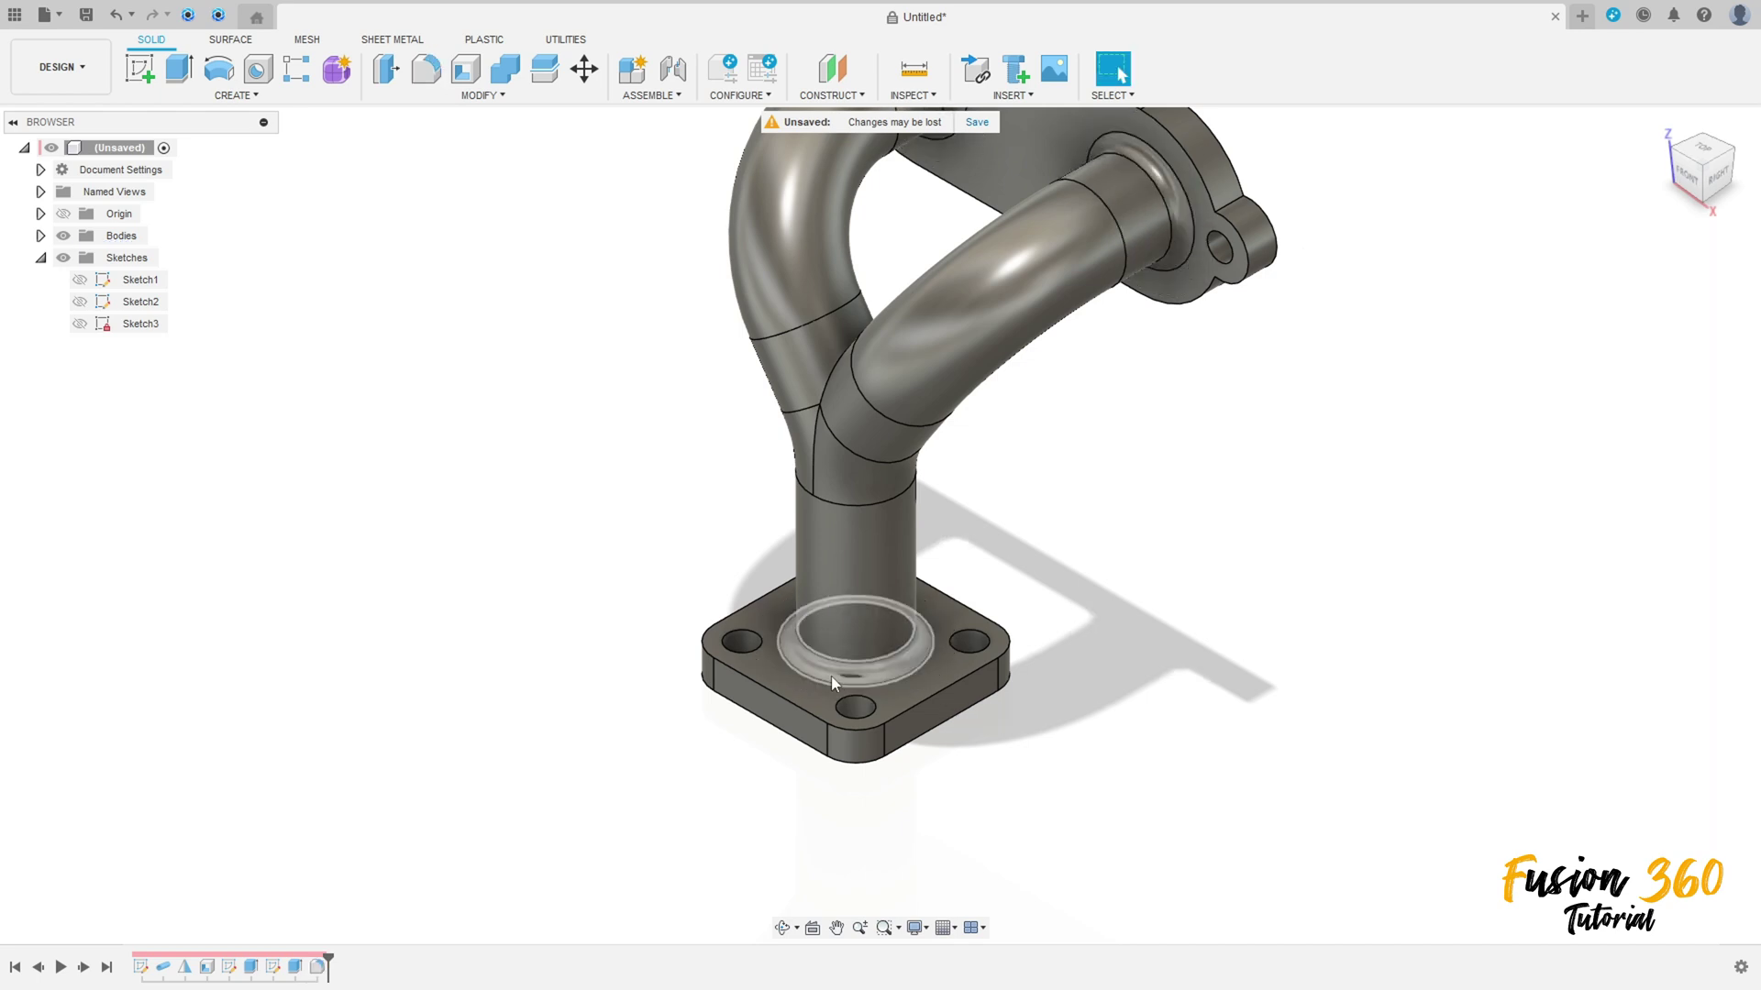
{"action": "scroll", "coordinate": [830, 674], "scroll_direction": "down", "scroll_amount": 3}
{"action": "middle_click_drag", "start_coordinate": [609, 464], "coordinate": [724, 548]}
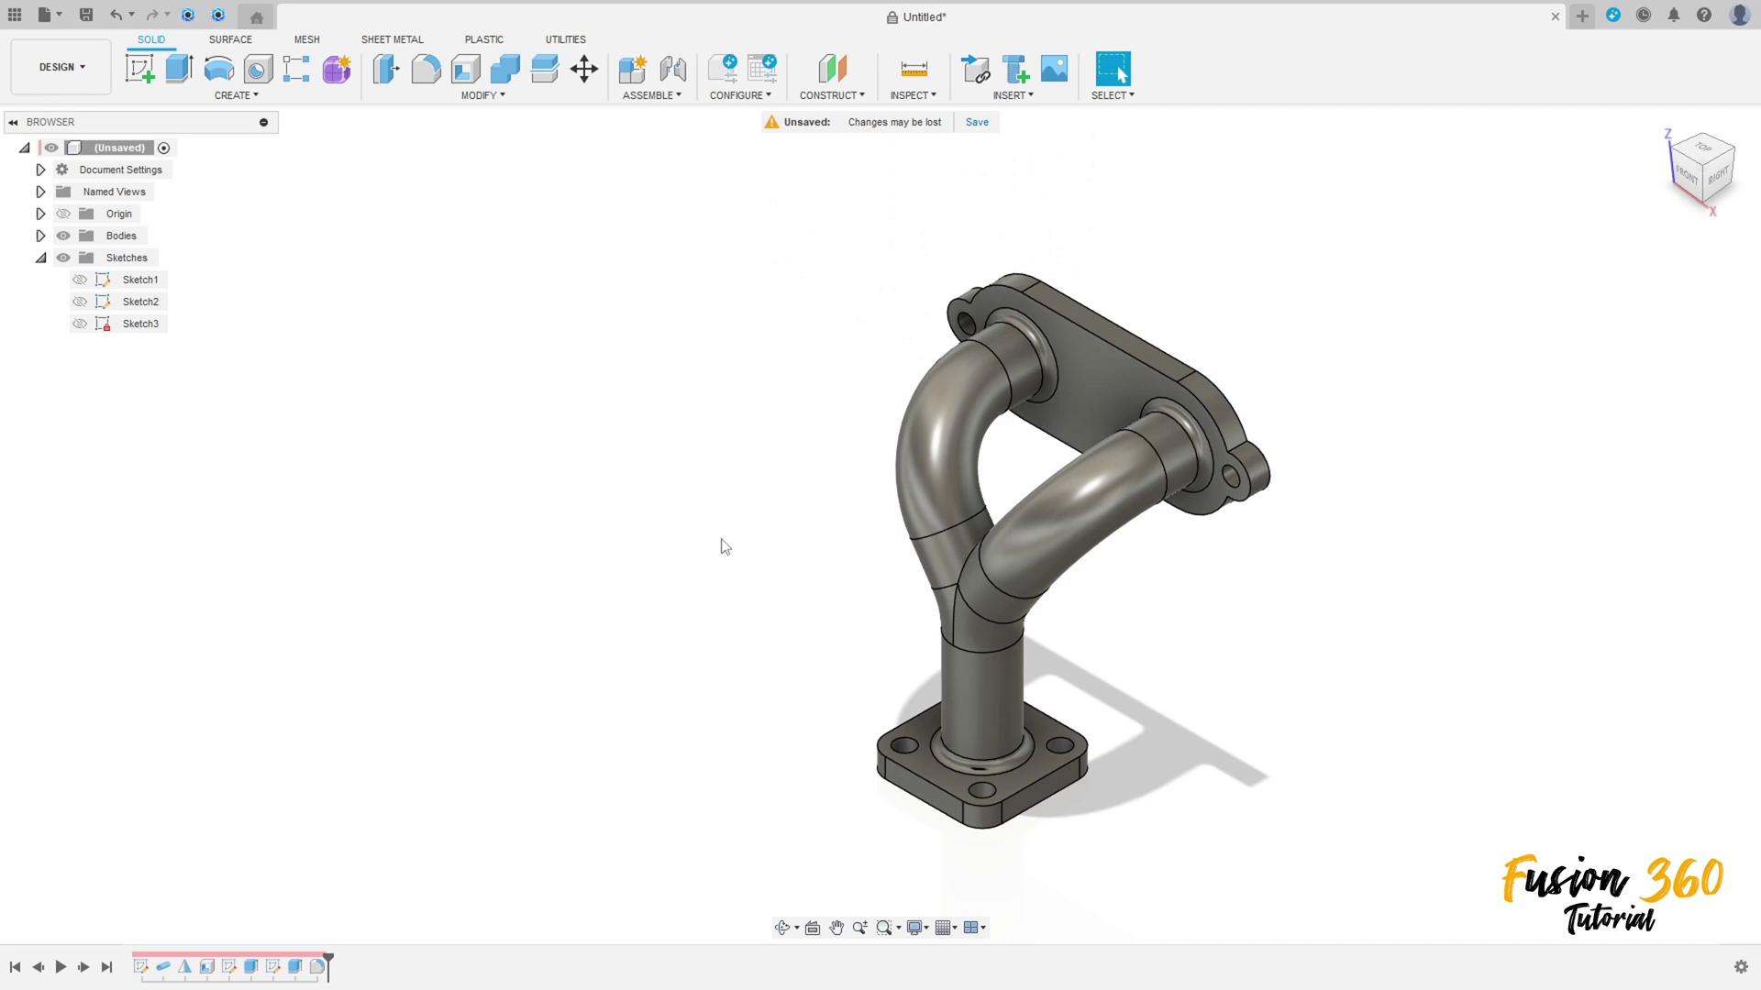
Chamfer the stem bore edge and both branch bore edges, then orbit to inspect the fitting.
{"action": "left_click", "coordinate": [482, 94]}
{"action": "left_click", "coordinate": [452, 165]}
{"action": "middle_click_drag", "start_coordinate": [887, 616], "coordinate": [963, 514], "text": "shift"}
{"action": "scroll", "coordinate": [963, 514], "scroll_direction": "up", "scroll_amount": 3}
{"action": "left_click", "coordinate": [1011, 611]}
{"action": "middle_click_drag", "start_coordinate": [1204, 386], "coordinate": [1393, 629], "text": "shift"}
{"action": "left_click", "coordinate": [1393, 636]}
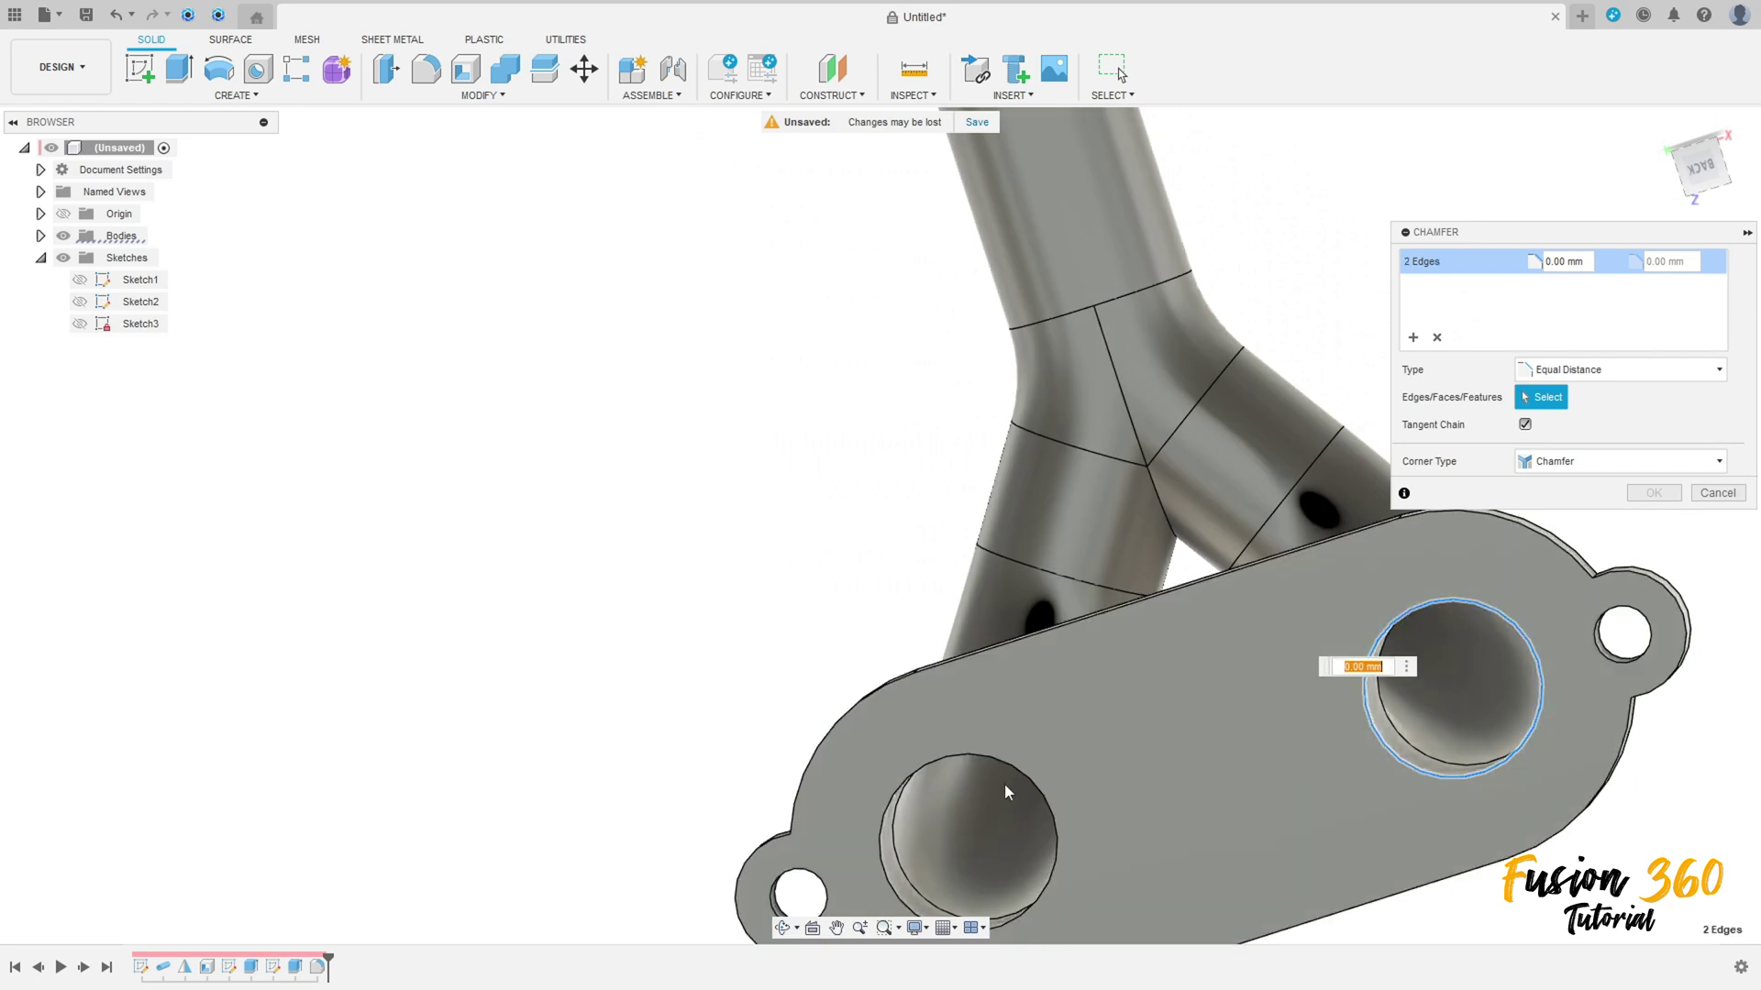
{"action": "left_click", "coordinate": [1020, 776]}
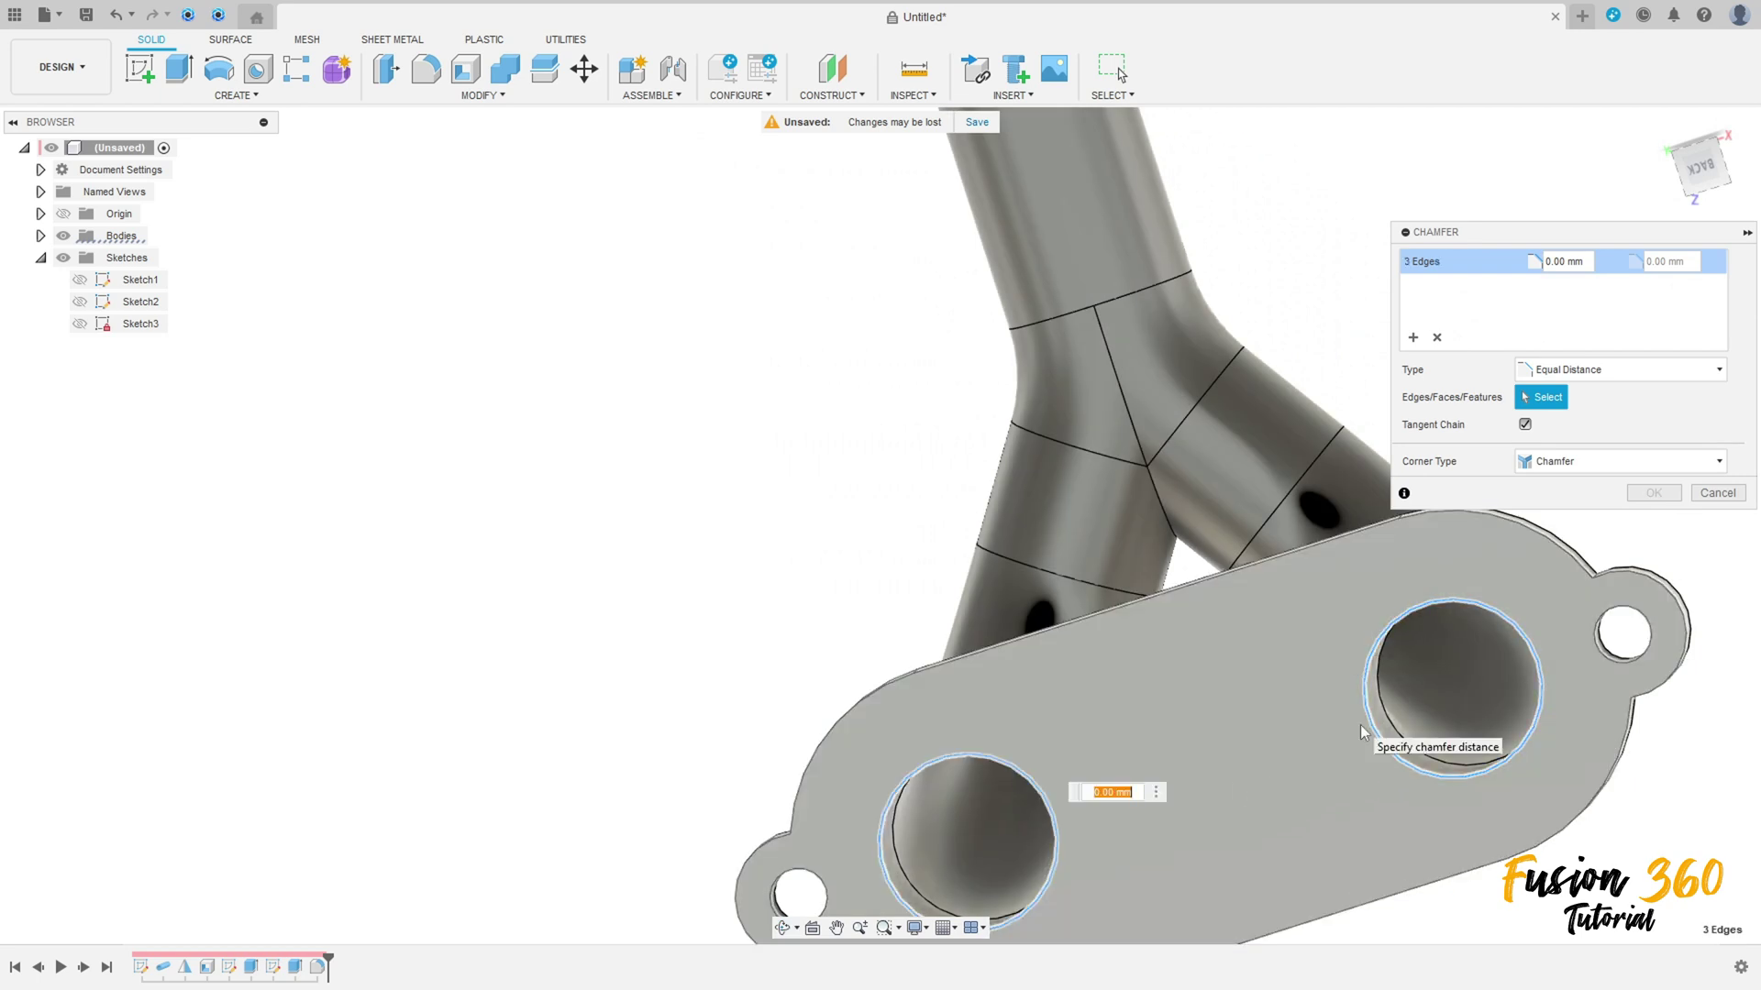
{"action": "key", "text": "Return"}
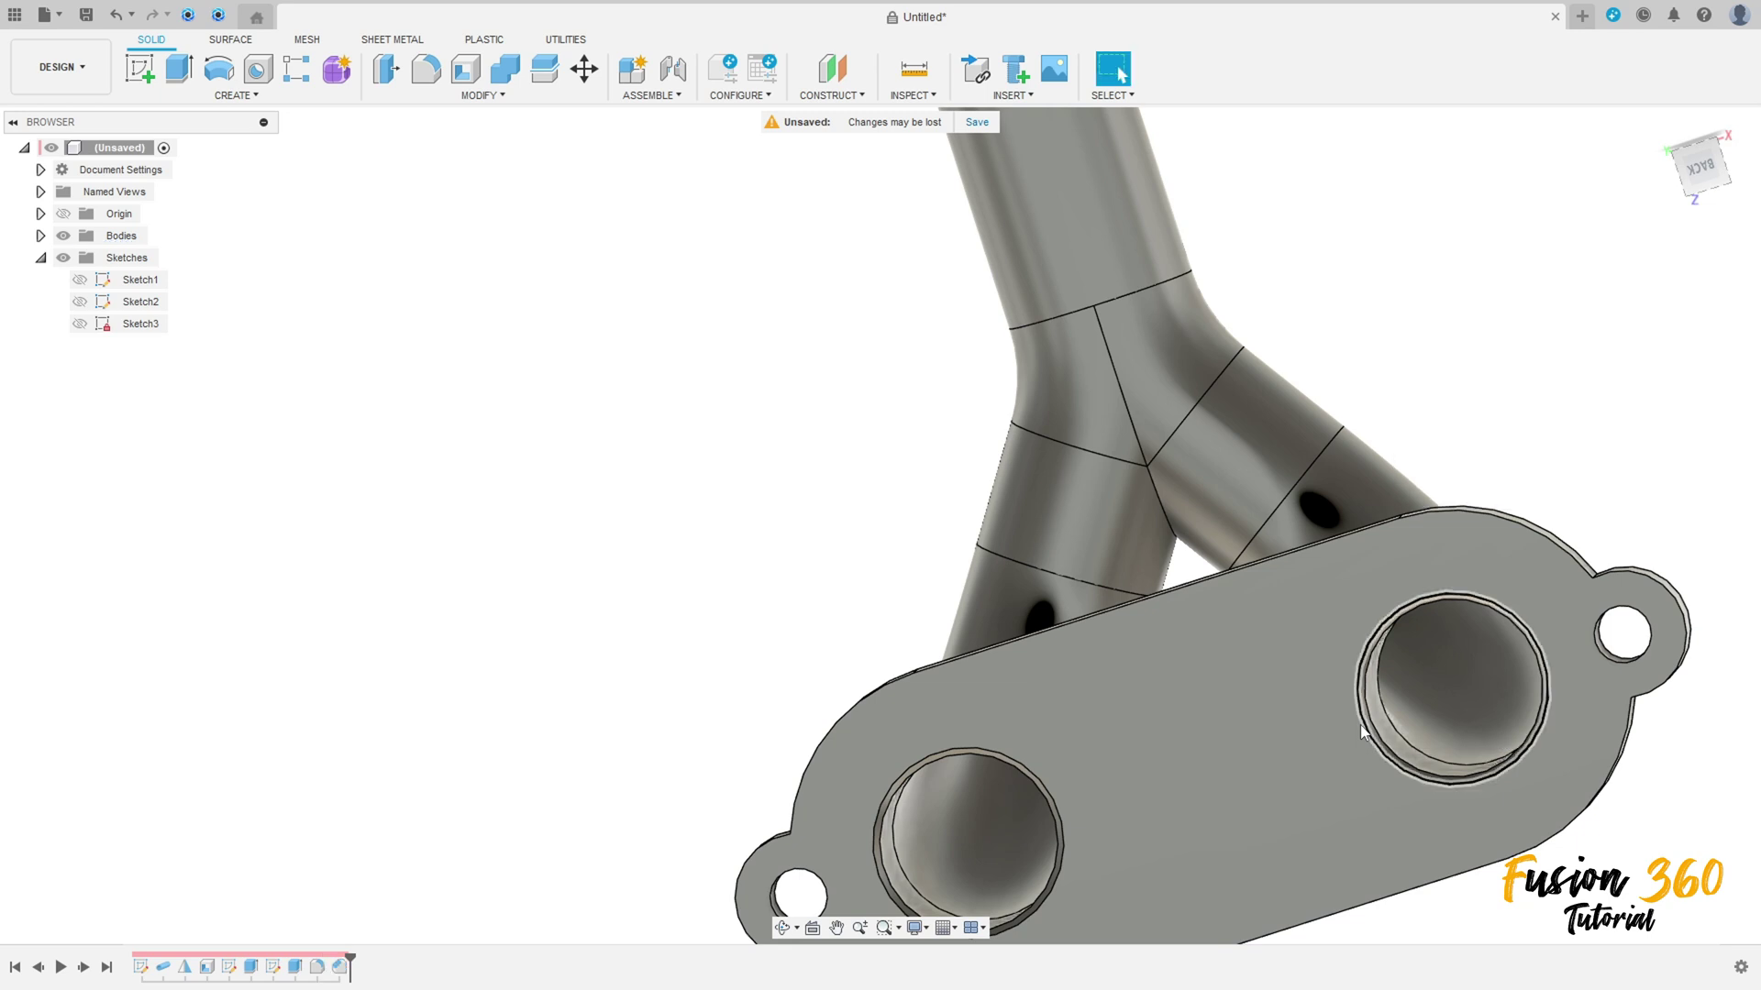
{"action": "scroll", "coordinate": [1361, 725], "scroll_direction": "down", "scroll_amount": 5}
{"action": "middle_click_drag", "start_coordinate": [1320, 391], "coordinate": [1027, 559], "text": "shift"}
{"action": "left_click", "coordinate": [1661, 125]}
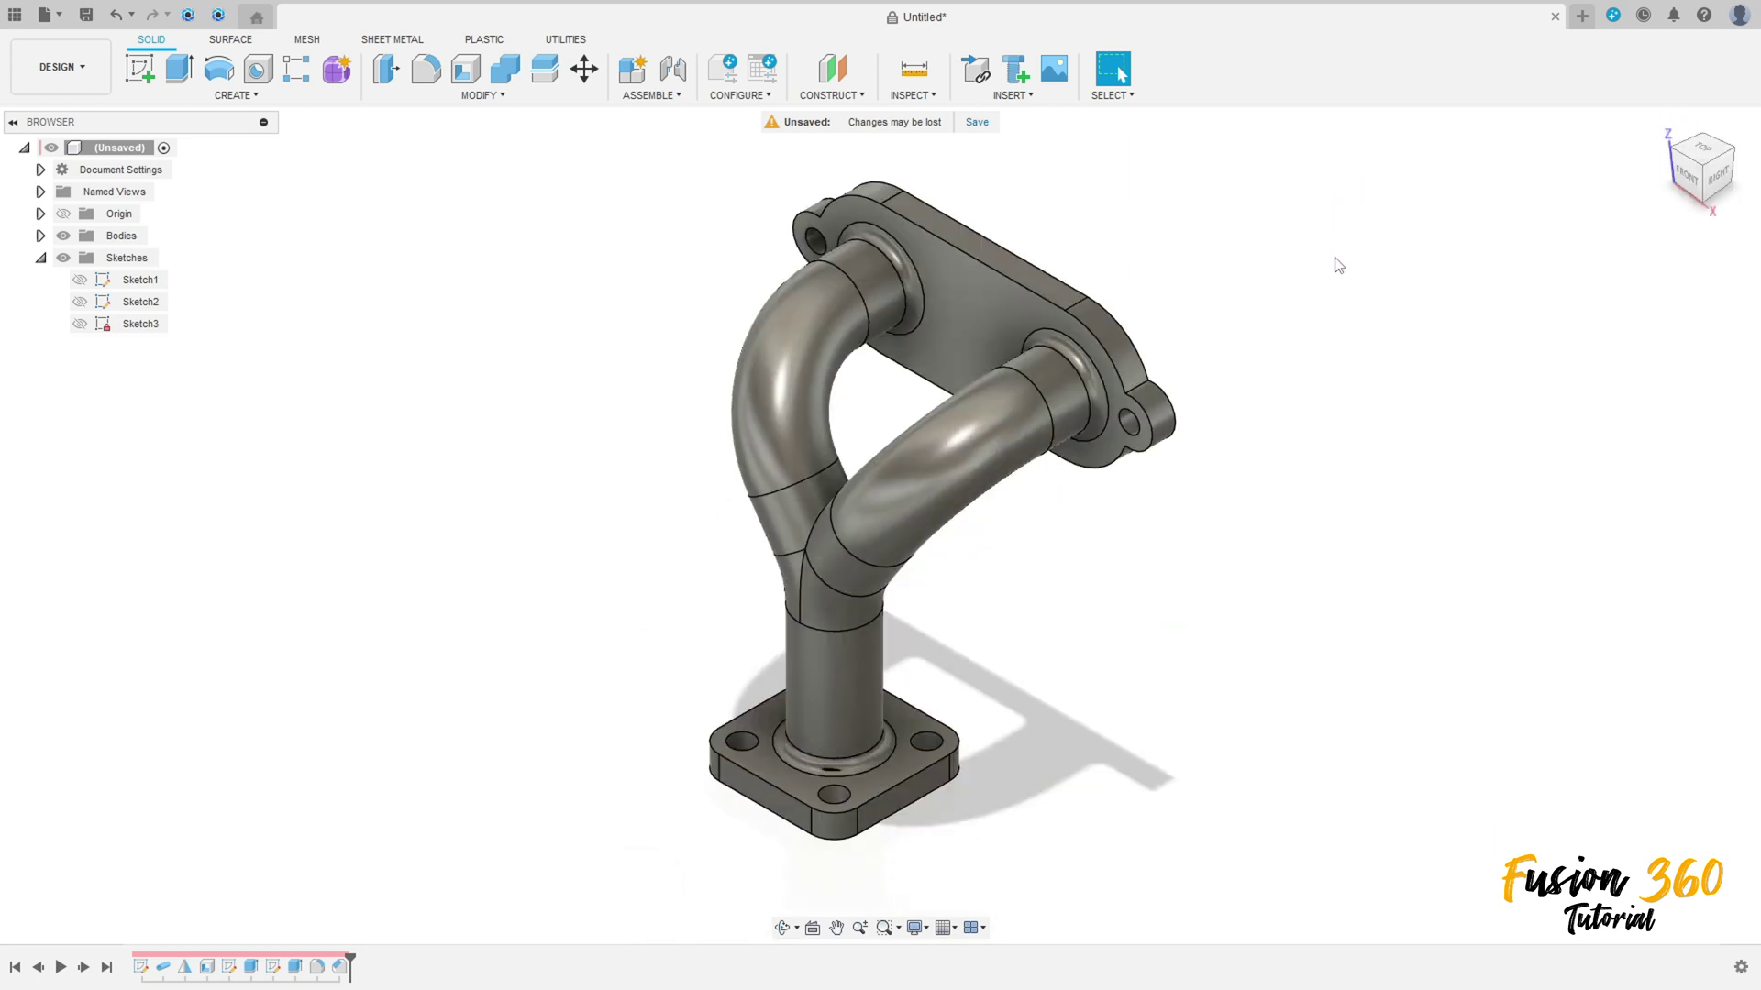